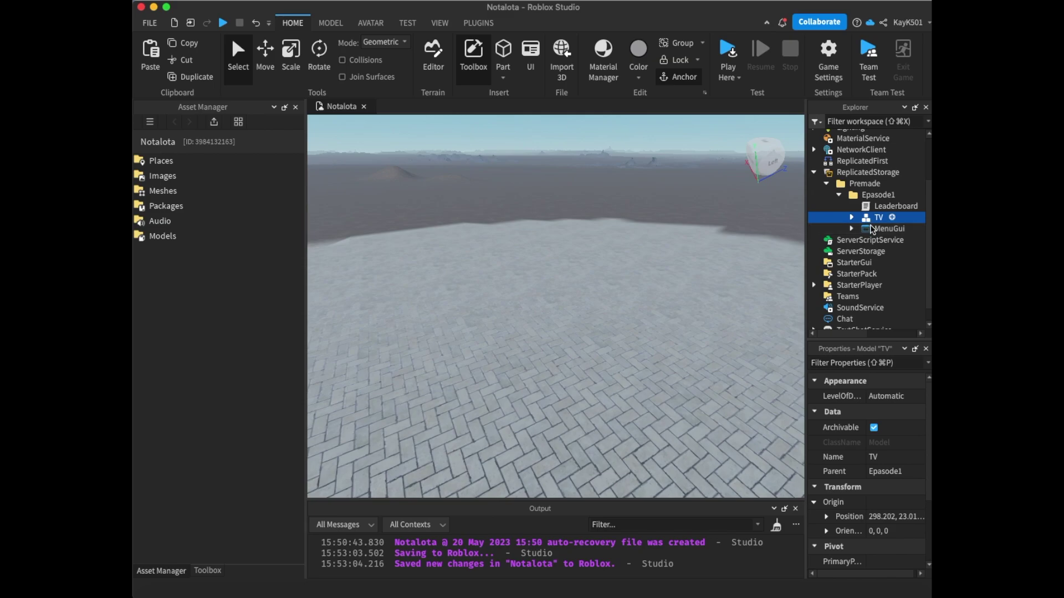
Open the premade Leaderboard script from the Epasode1 folder in ReplicatedStorage
left_click(886, 229)
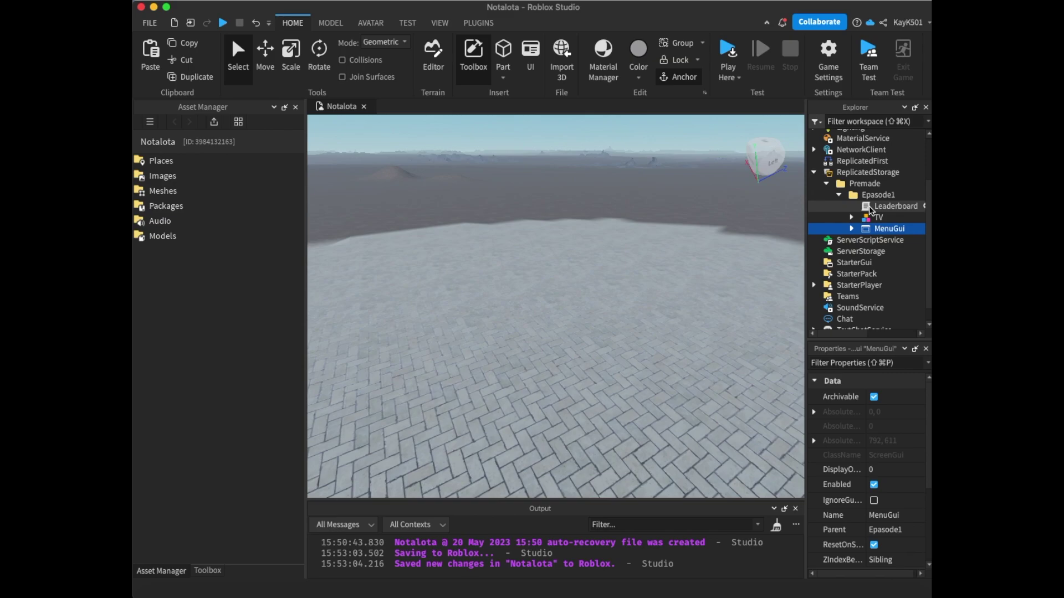
left_click(871, 207)
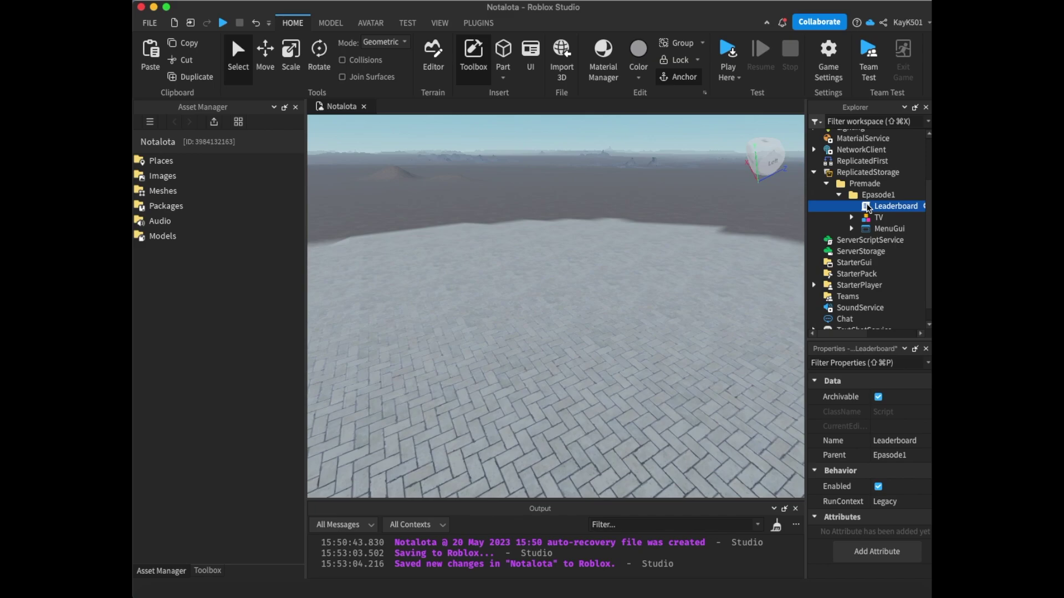
double_click(870, 208)
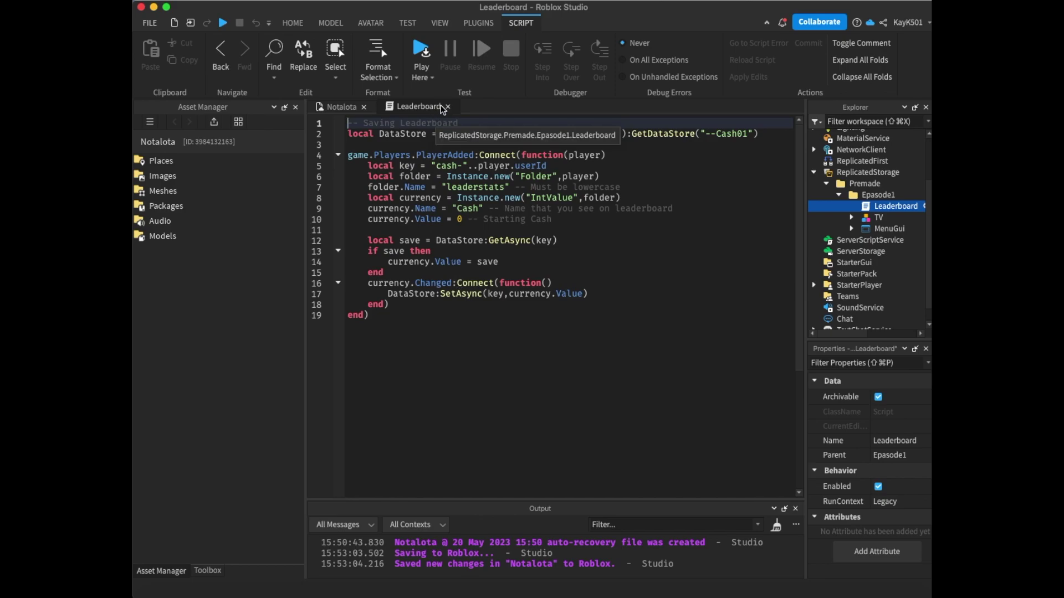
Add a new Script to ServerScriptService and clear its default code
left_click(912, 241)
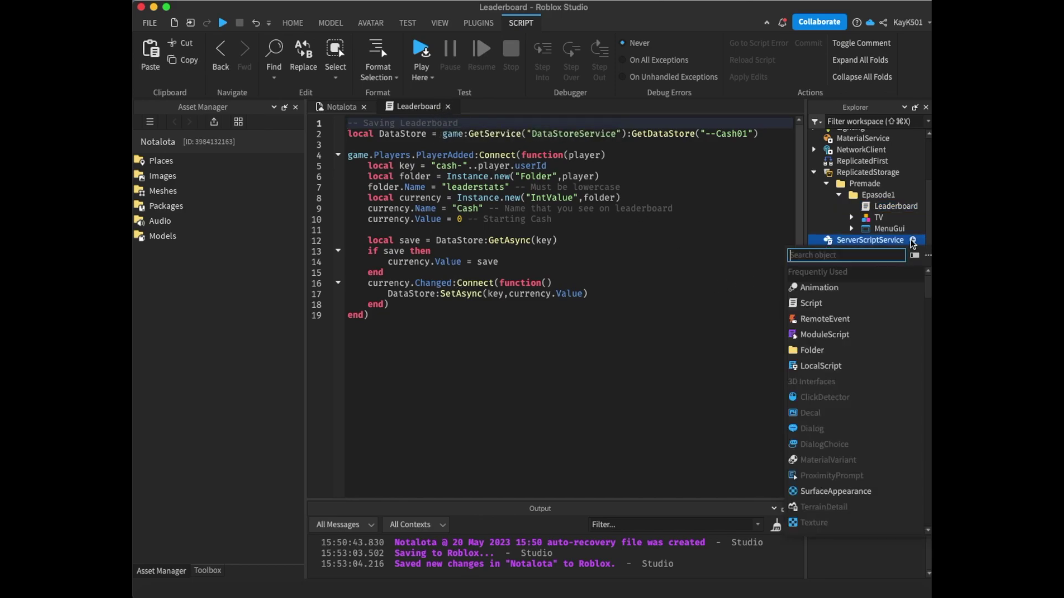
left_click(814, 306)
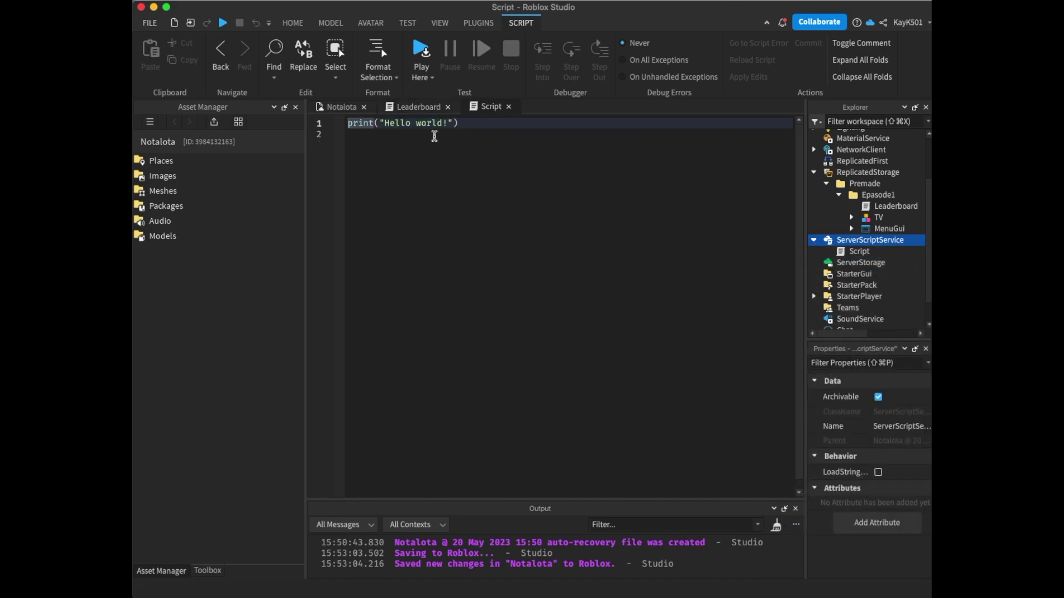
key("super+a")
key("BackSpace")
Rename the new script in ServerScriptService to Leaderboard, matching the premade script's name
left_click(419, 107)
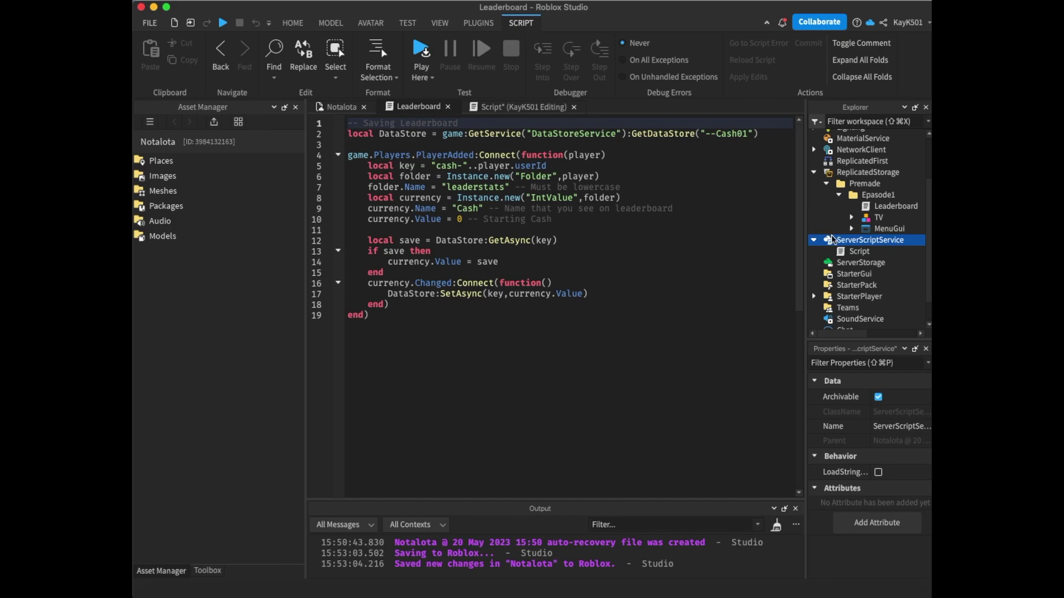
double_click(843, 252)
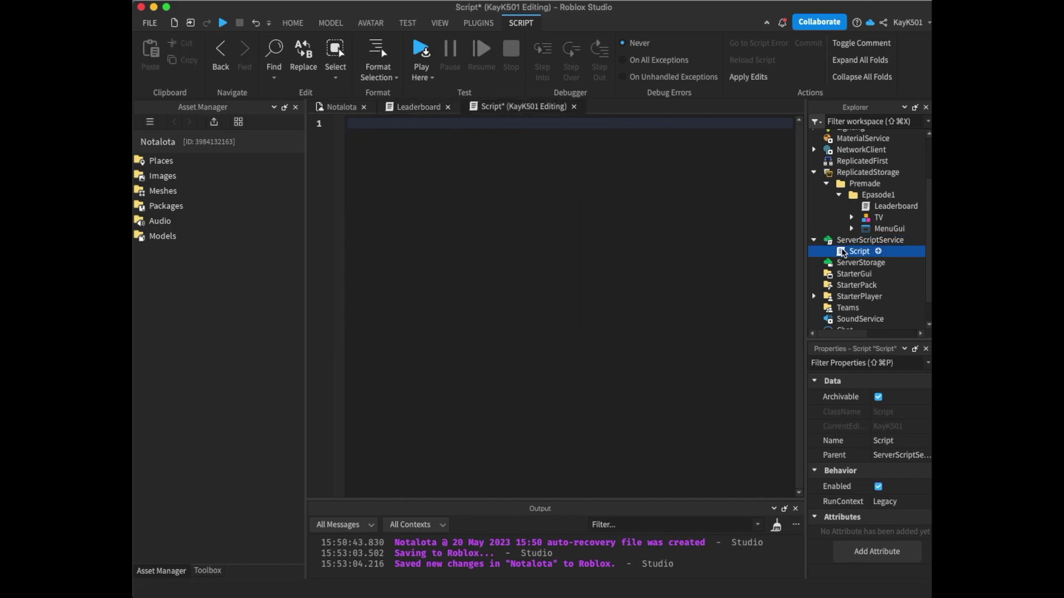
left_click(880, 441)
type("L")
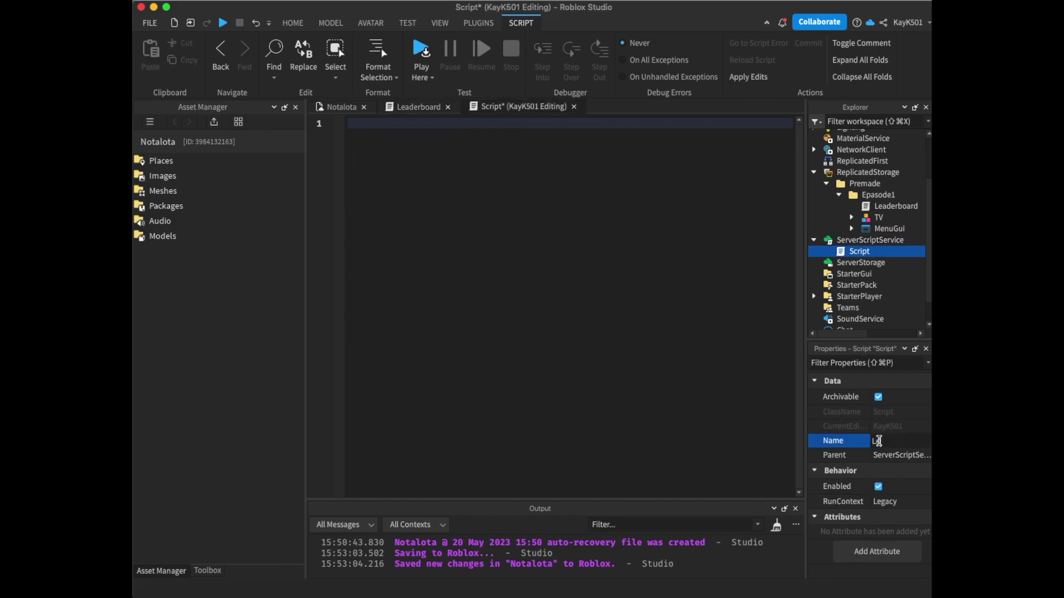
type("eaderboard")
key("Return")
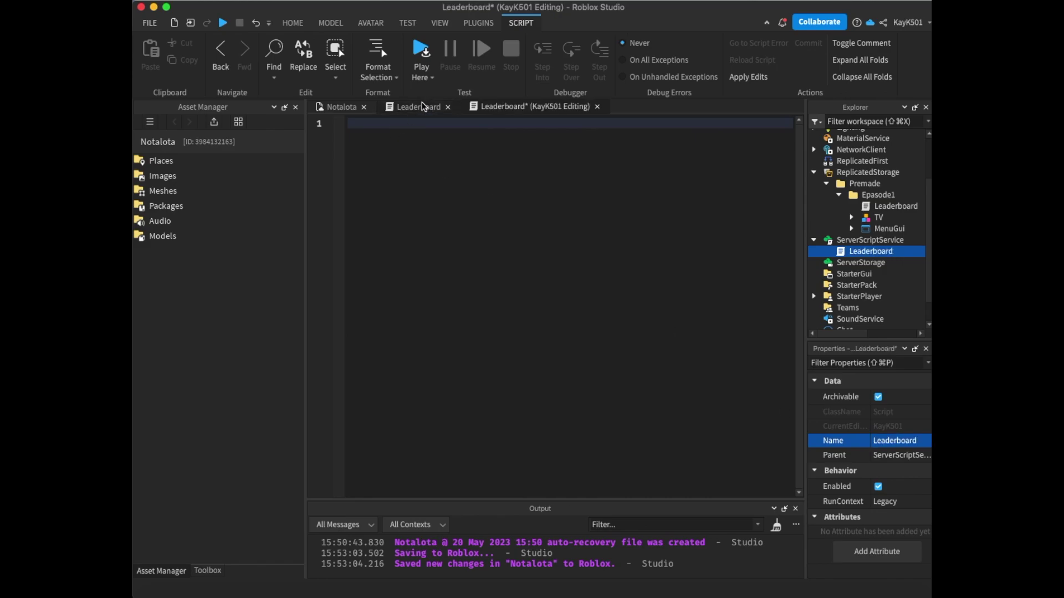
double_click(897, 206)
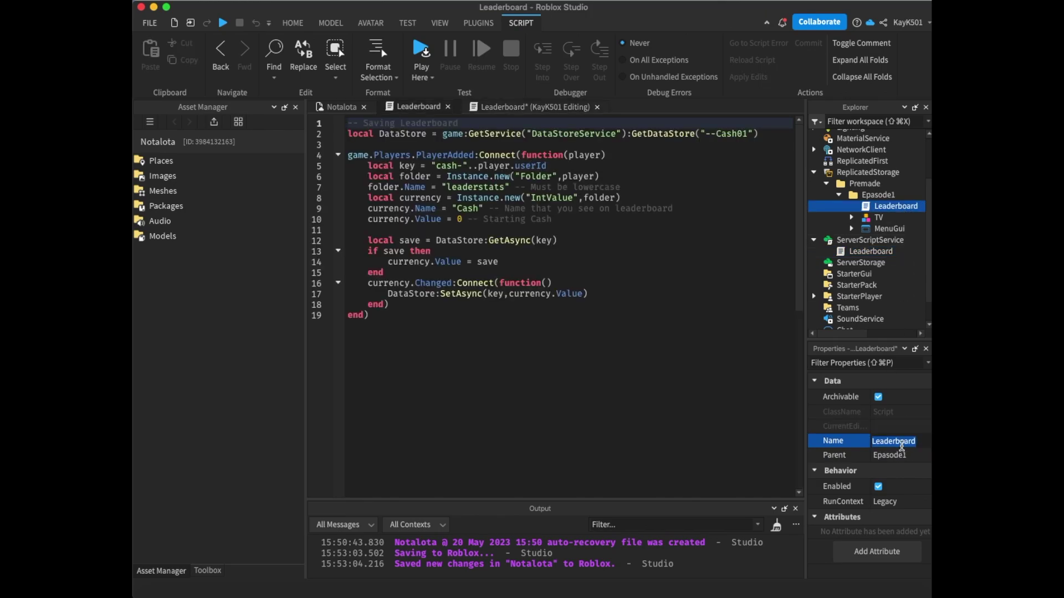
left_click(870, 251)
left_click(903, 439)
key("Return")
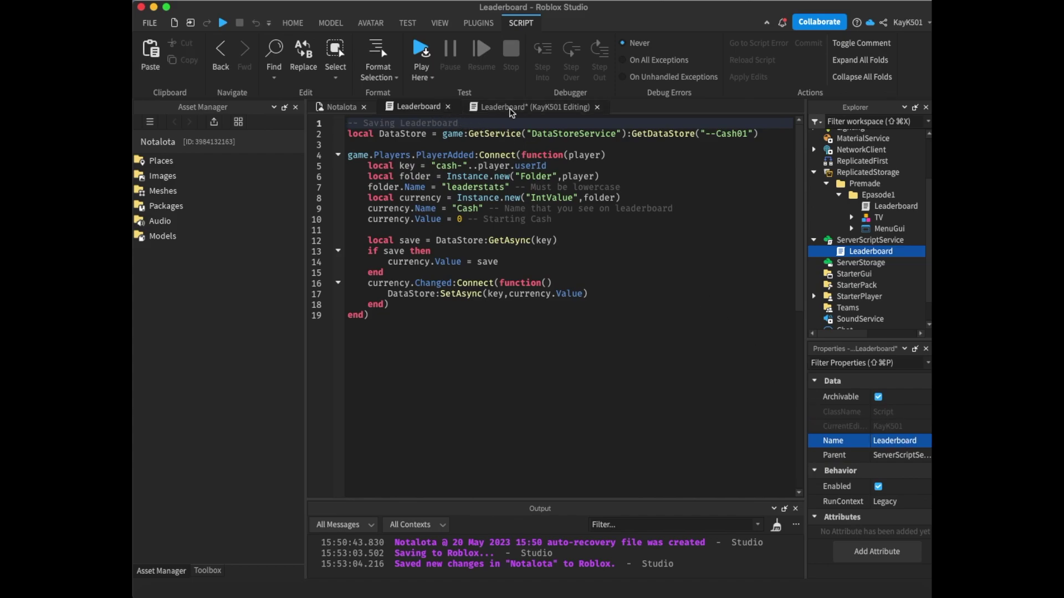
Copy the "Saving Leaderboard" comment and the DataStore declaration from the premade script into the new Leaderboard script
left_click(472, 107)
left_click(402, 111)
left_click_drag(351, 124, 776, 135)
key("super+c")
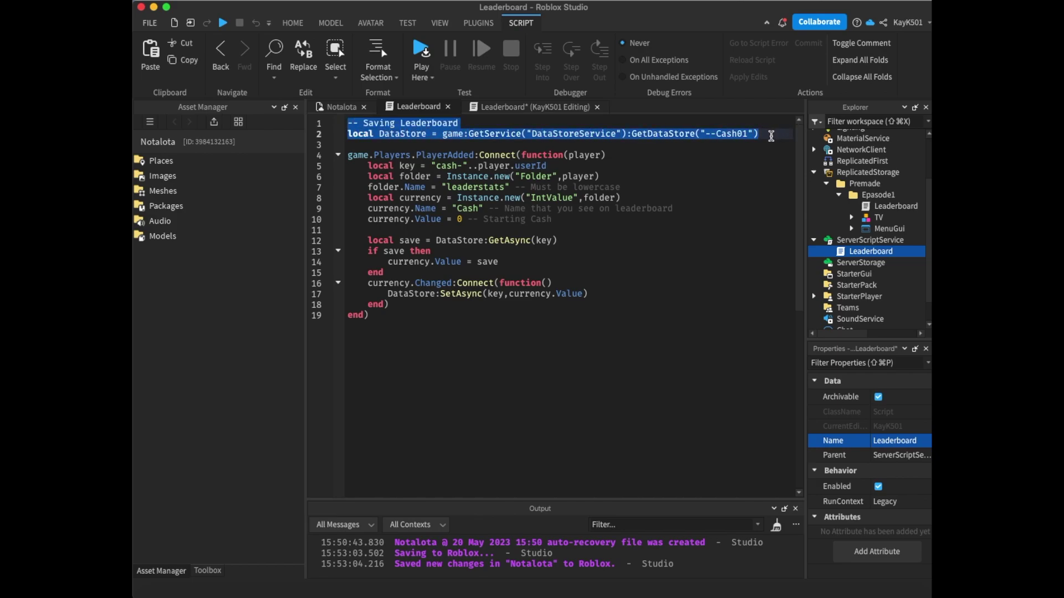
left_click(488, 107)
key("super+v")
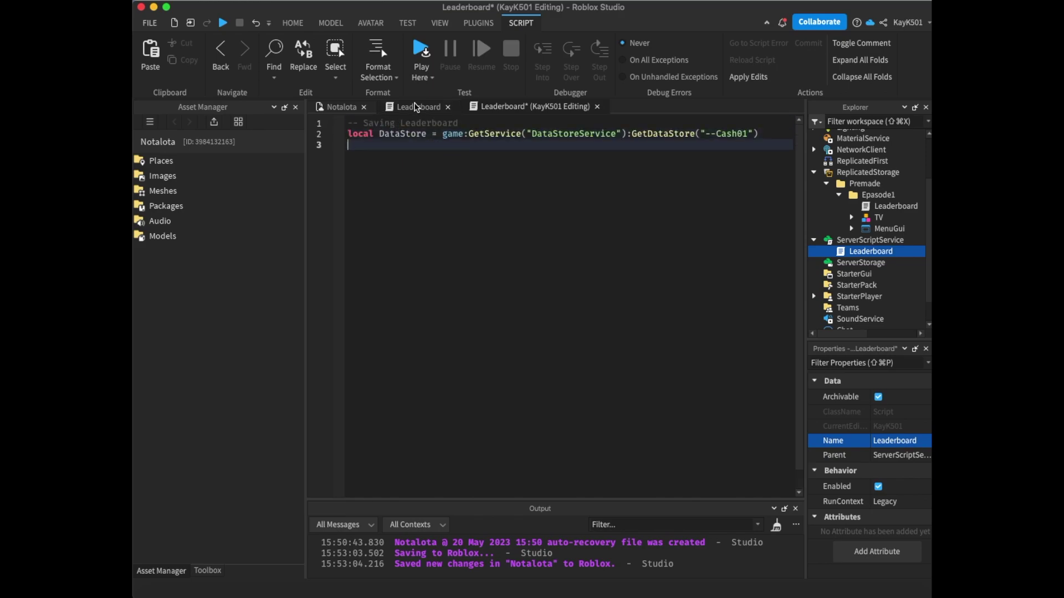
Copy the game.Players.PlayerAdded:Connect(function(player) line from the premade script to line 4 of the new script, leaving a blank line above
left_click(416, 107)
left_click_drag(348, 155, 612, 154)
key("super+c")
left_click(535, 107)
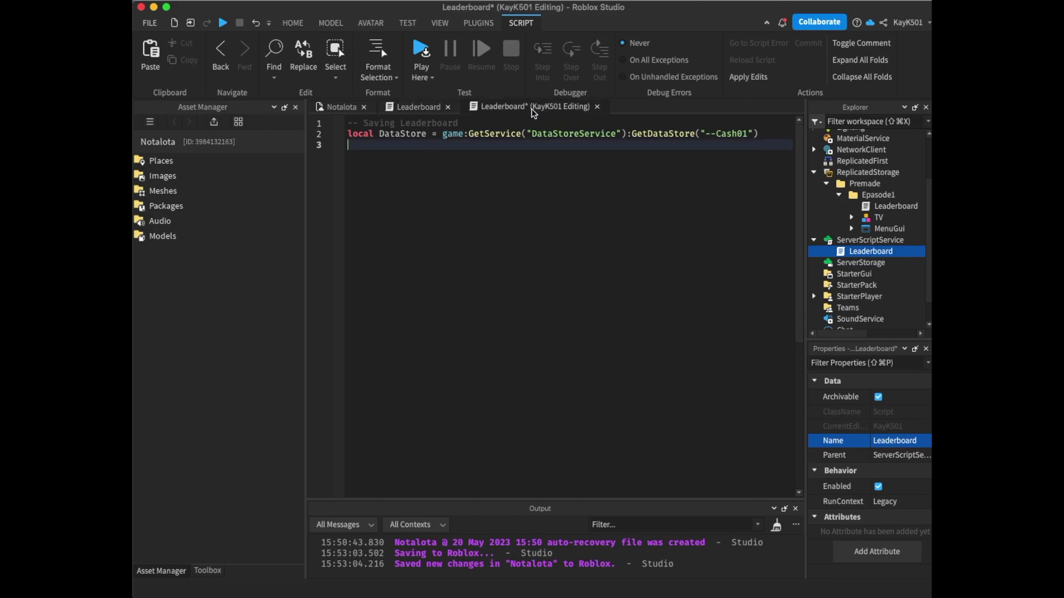
key("Return")
key("super+v")
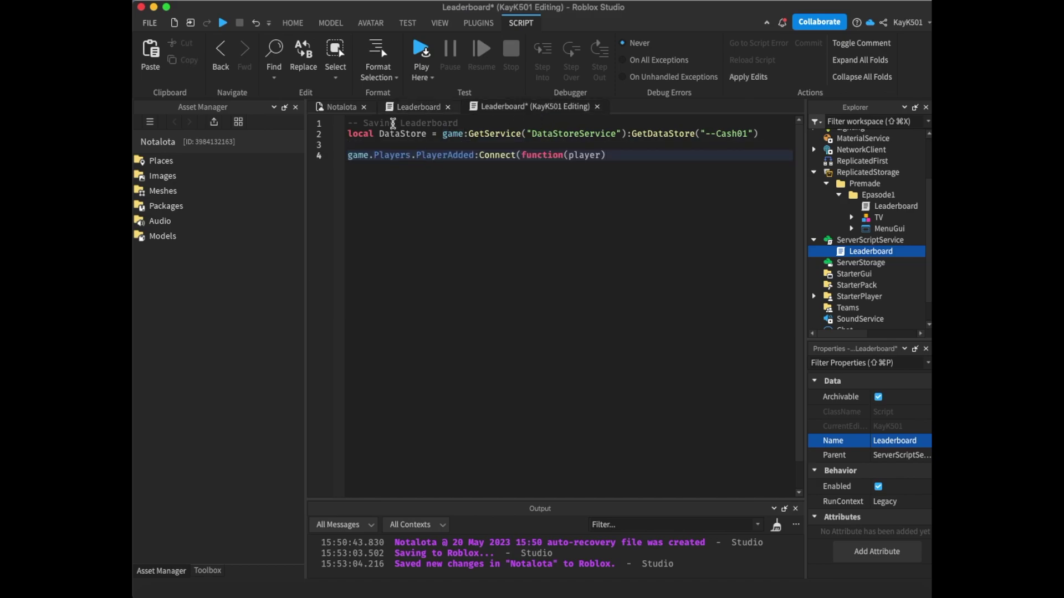
Copy the key, leaderstats folder and Cash currency lines from the premade script into the new script's PlayerAdded function
left_click(404, 106)
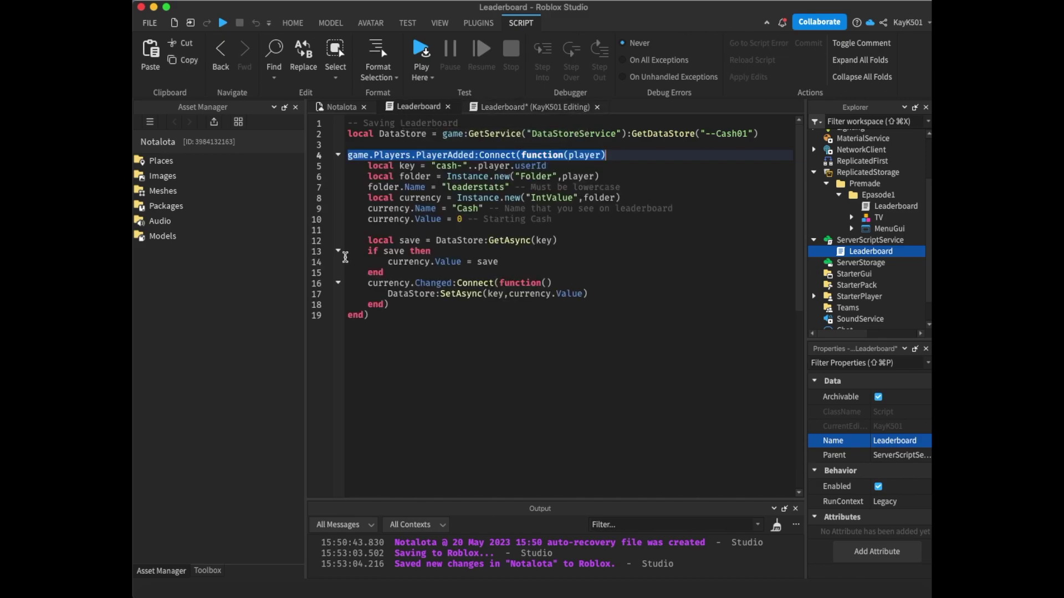
left_click_drag(363, 165, 586, 217)
key("super+c")
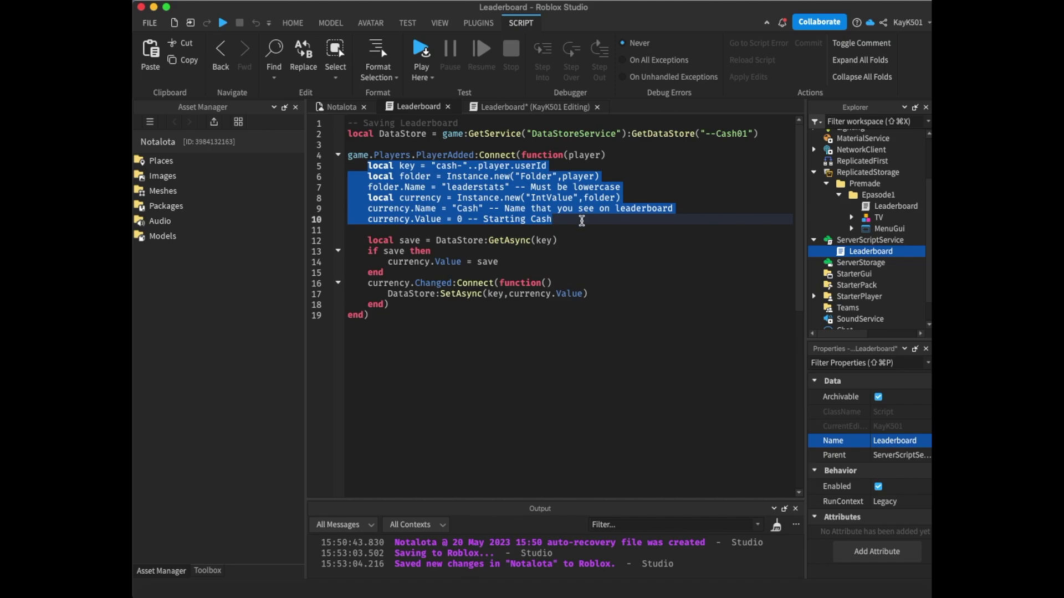
left_click(532, 106)
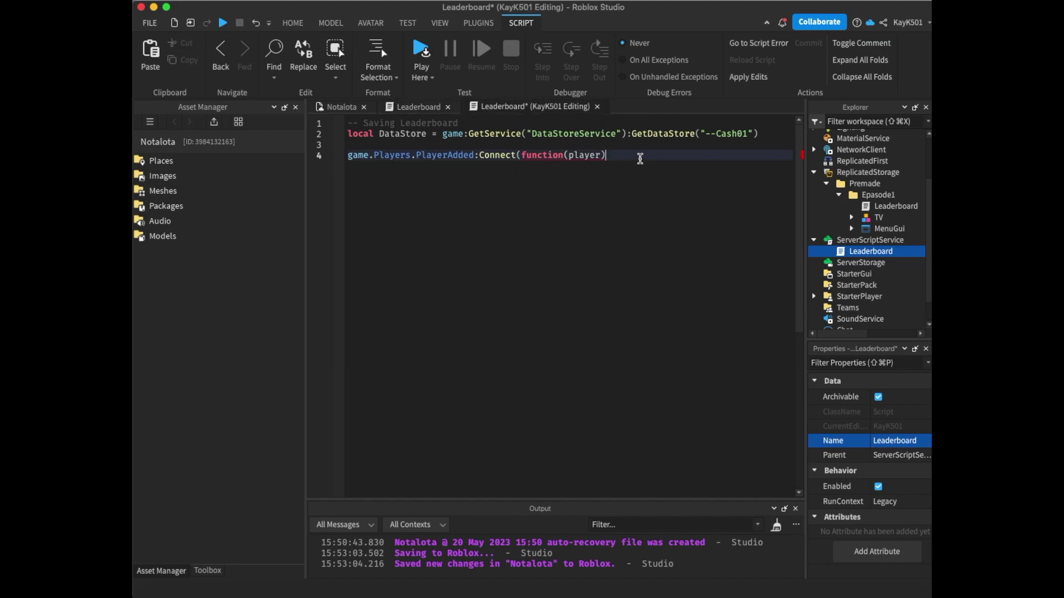
key("Return")
key("Down")
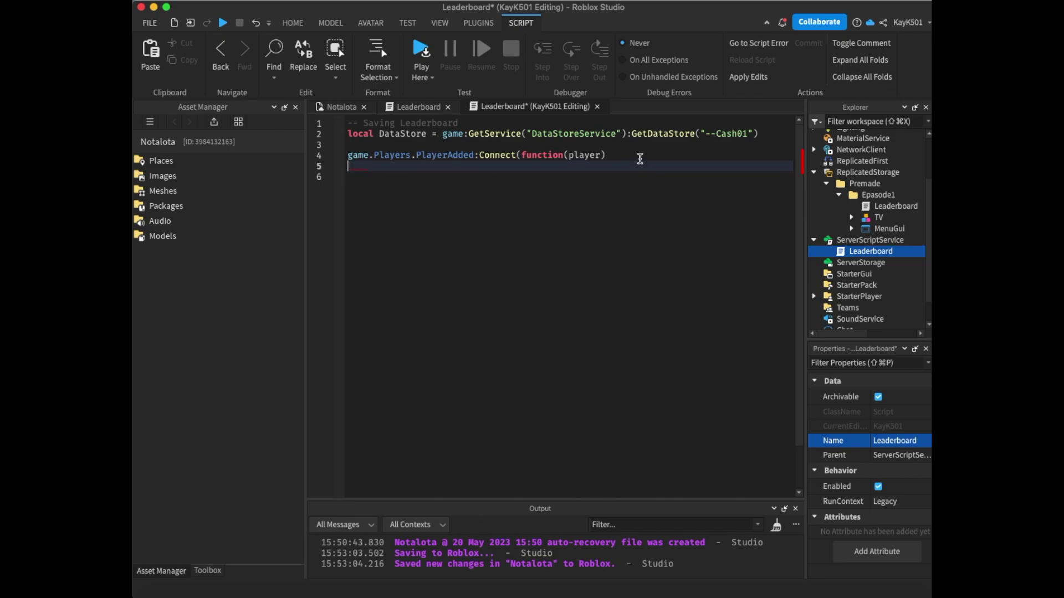
key("super+v")
key("Return")
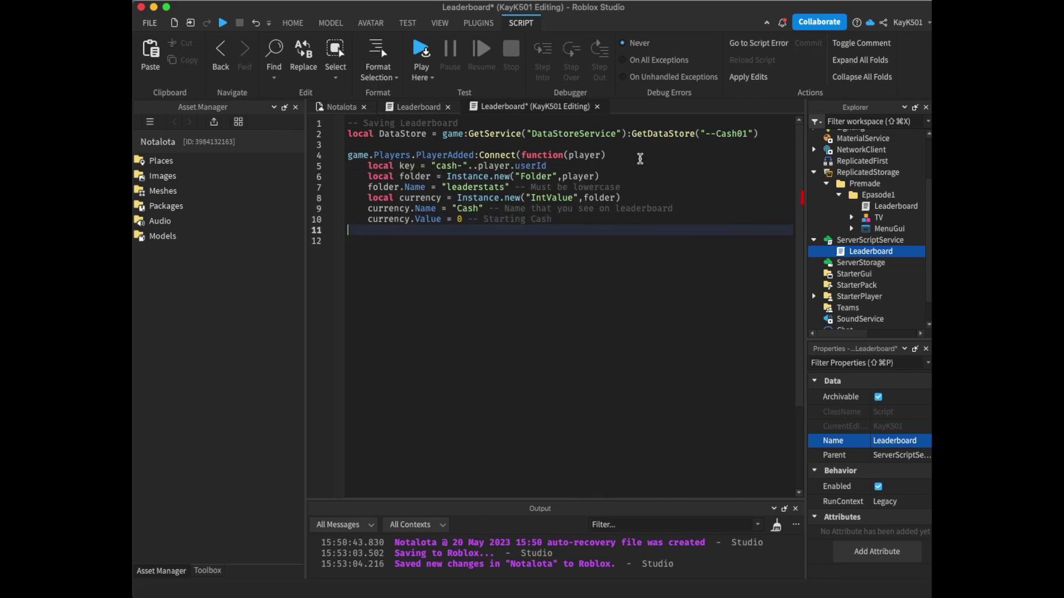
Copy the remaining GetAsync loading and SetAsync saving code, including the closing end), from the premade script into the new one
left_click(428, 108)
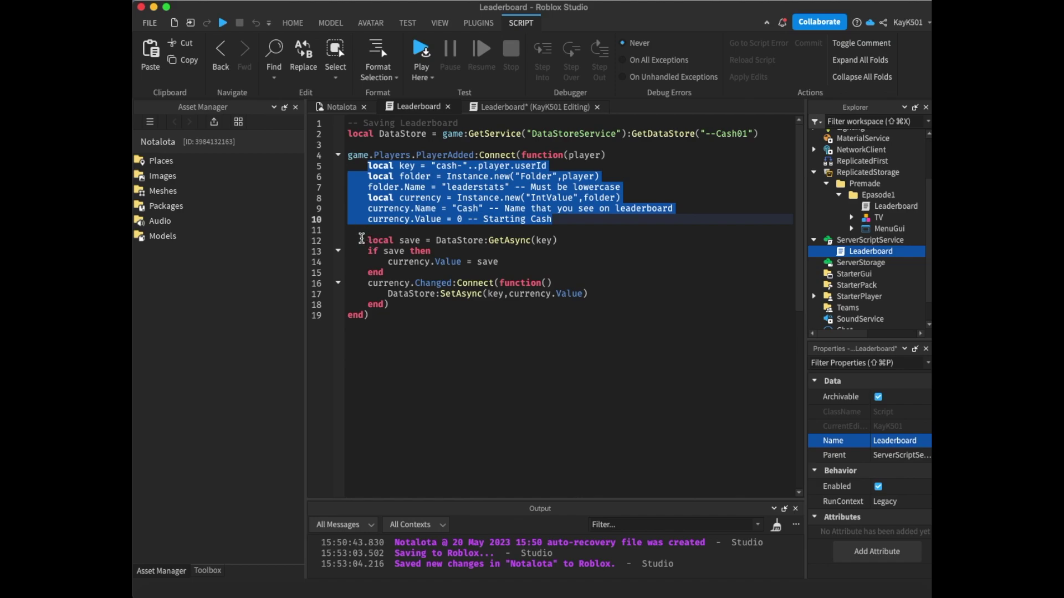
left_click(361, 238)
left_click_drag(367, 230, 407, 311)
key("ctrl+c")
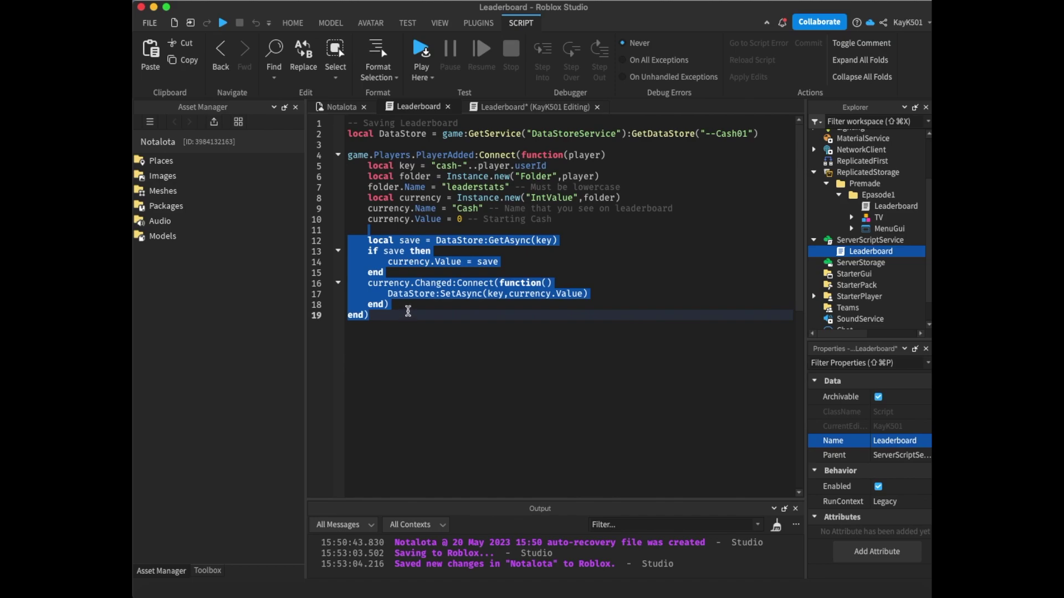
left_click(516, 107)
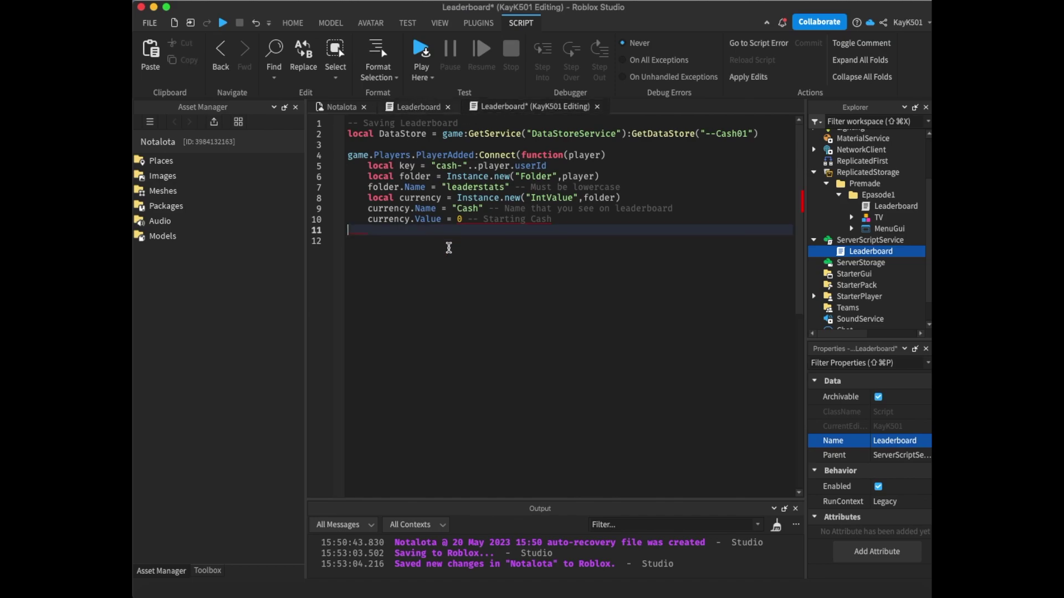
key("ctrl+v")
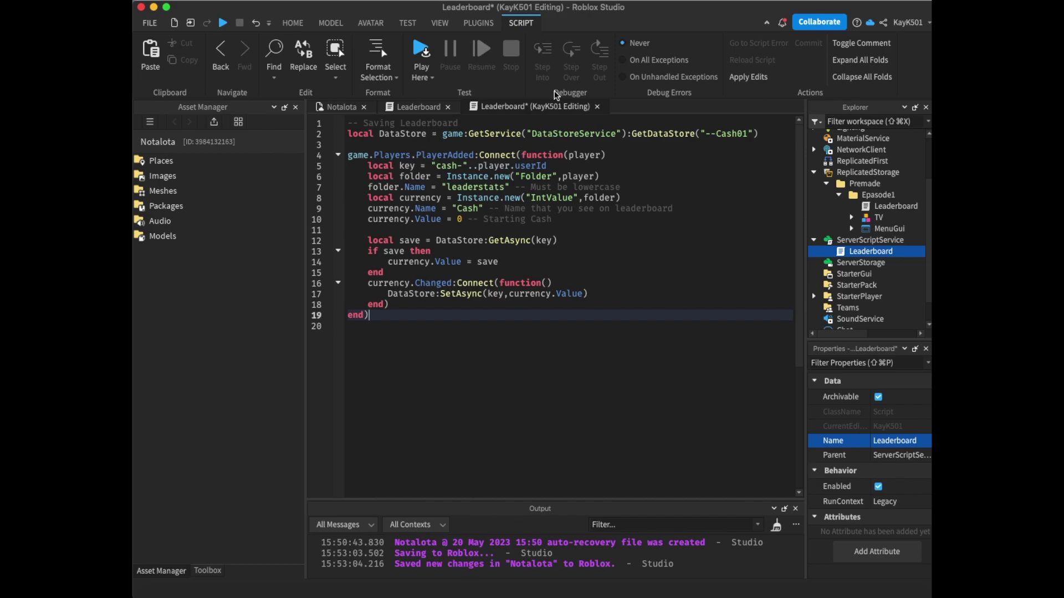
Close both Leaderboard scripts and return to the 3D view of the place
left_click(596, 107)
left_click(448, 107)
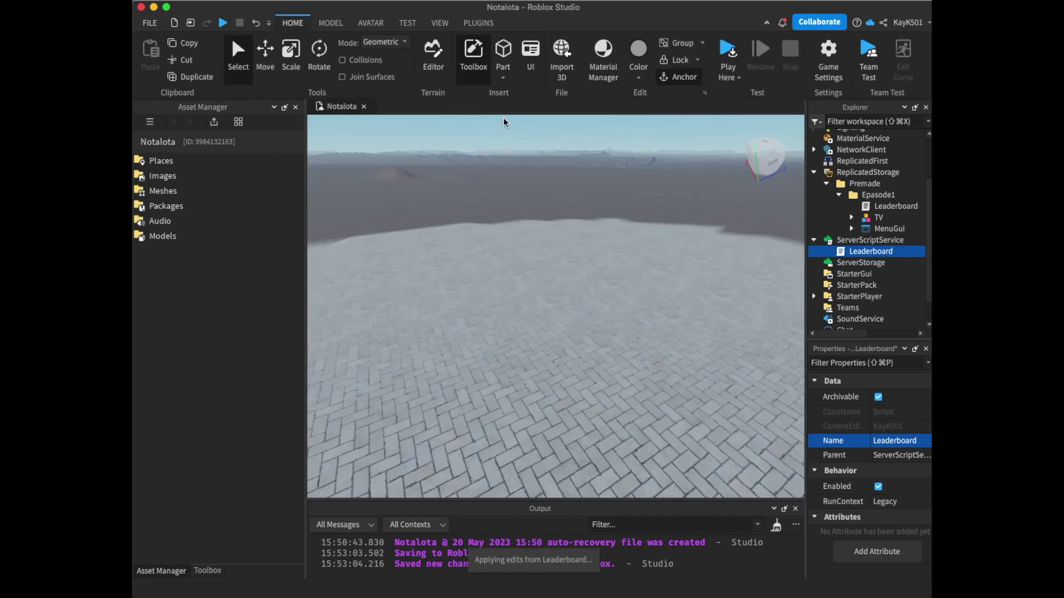
left_click(614, 272)
right_click_drag(615, 272, 616, 263)
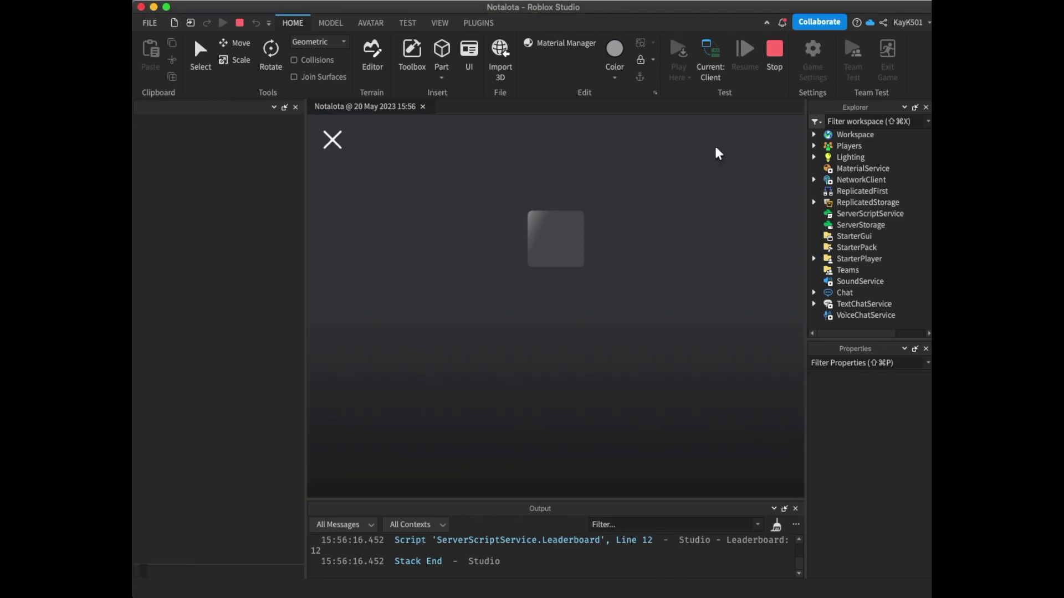
Playtest the place, checking the in-game leaderboard and the output messages from the Leaderboard script, and stop the test
key("w")
right_click_drag(626, 317, 623, 312)
key("space")
key("s")
scroll(555, 558, "up", 3)
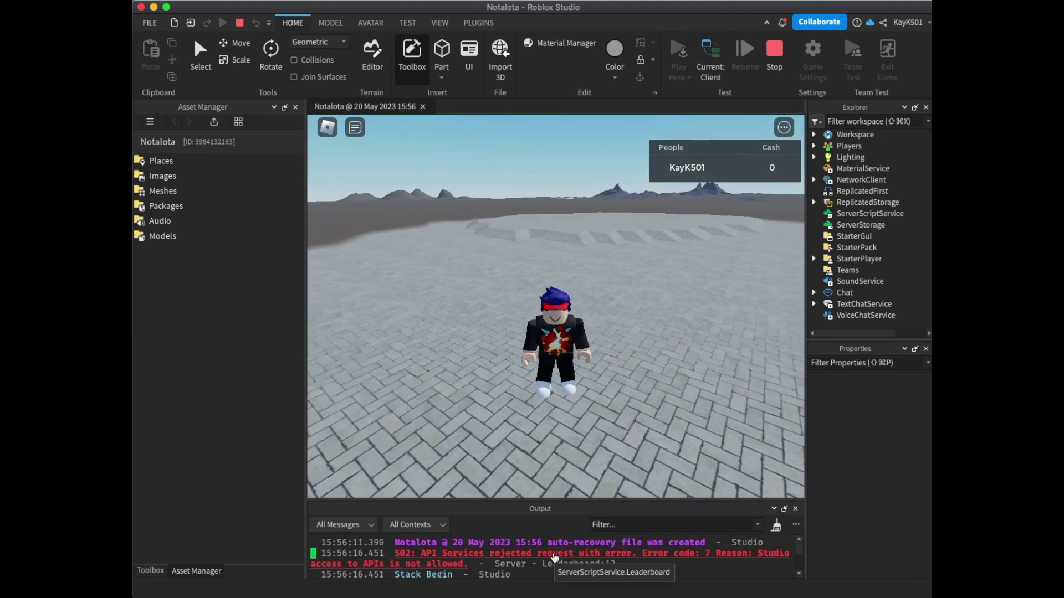
scroll(555, 558, "down", 3)
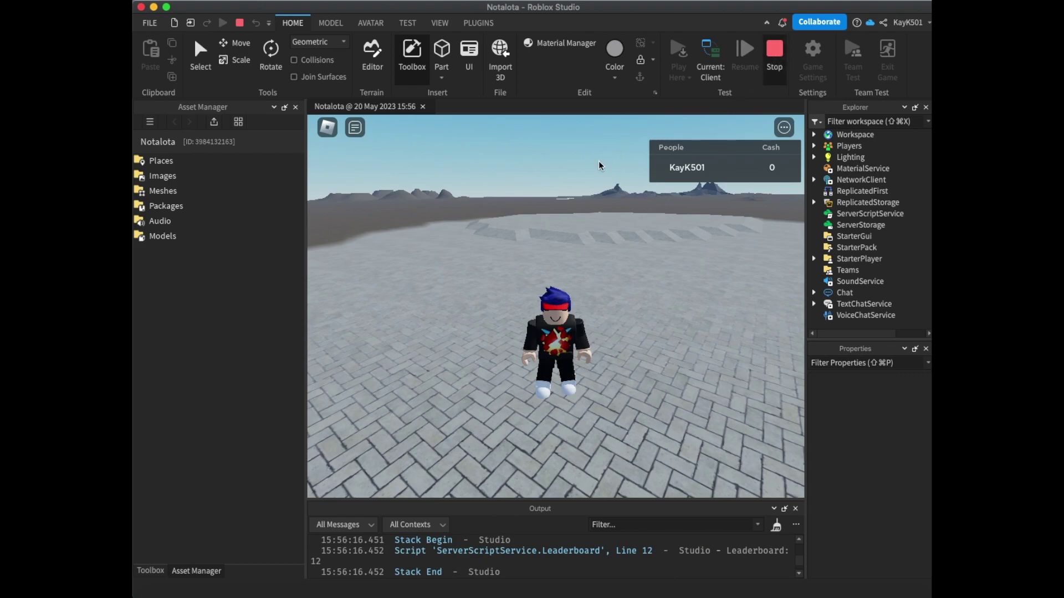
left_click(774, 53)
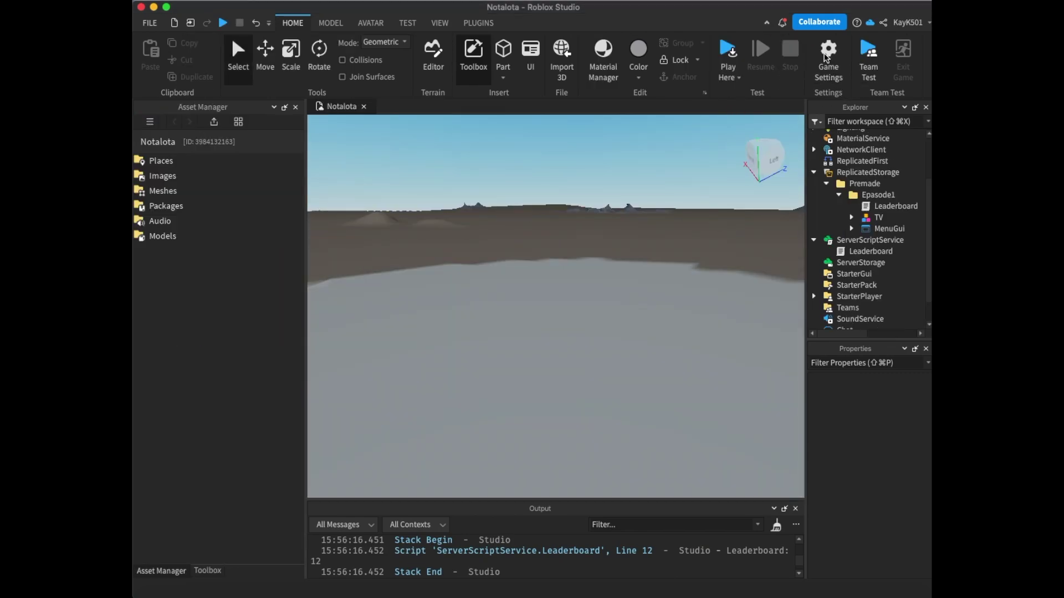
Turn on Enable Studio Access to API Services in the game's security settings and save
left_click(827, 55)
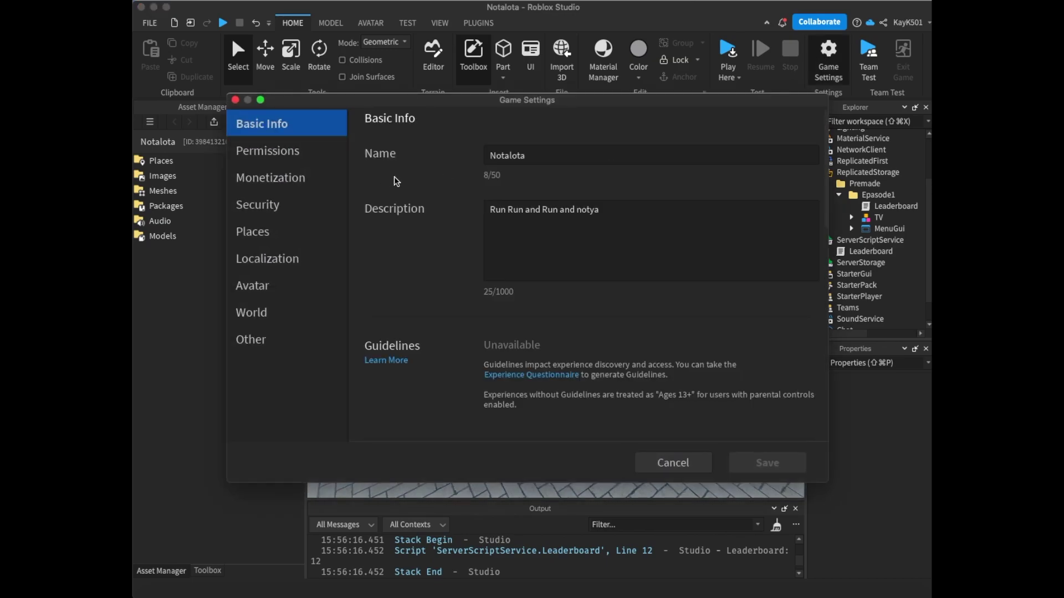
left_click(267, 203)
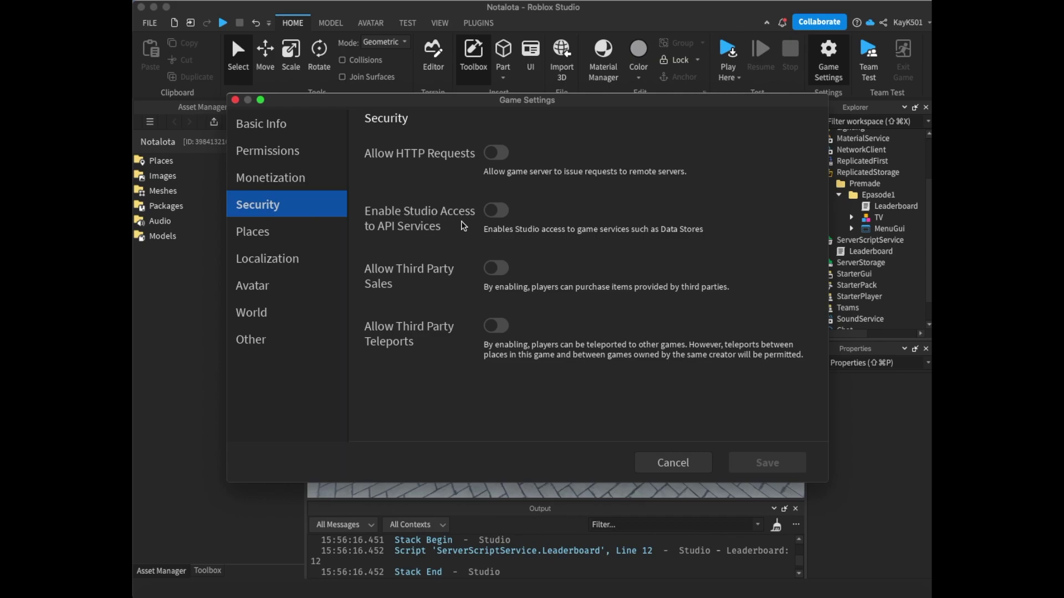
left_click(497, 212)
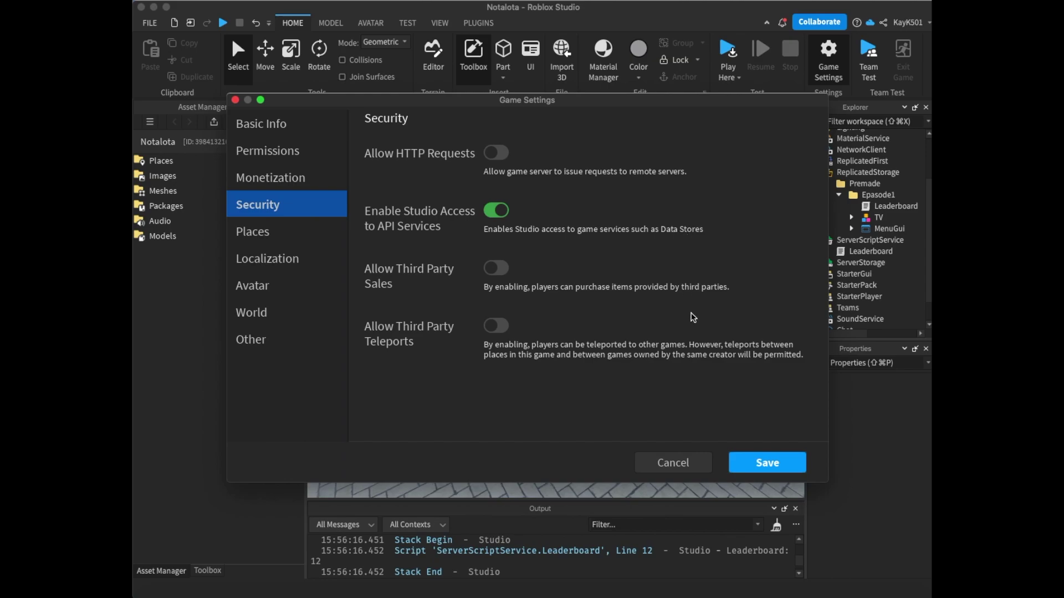
left_click(760, 468)
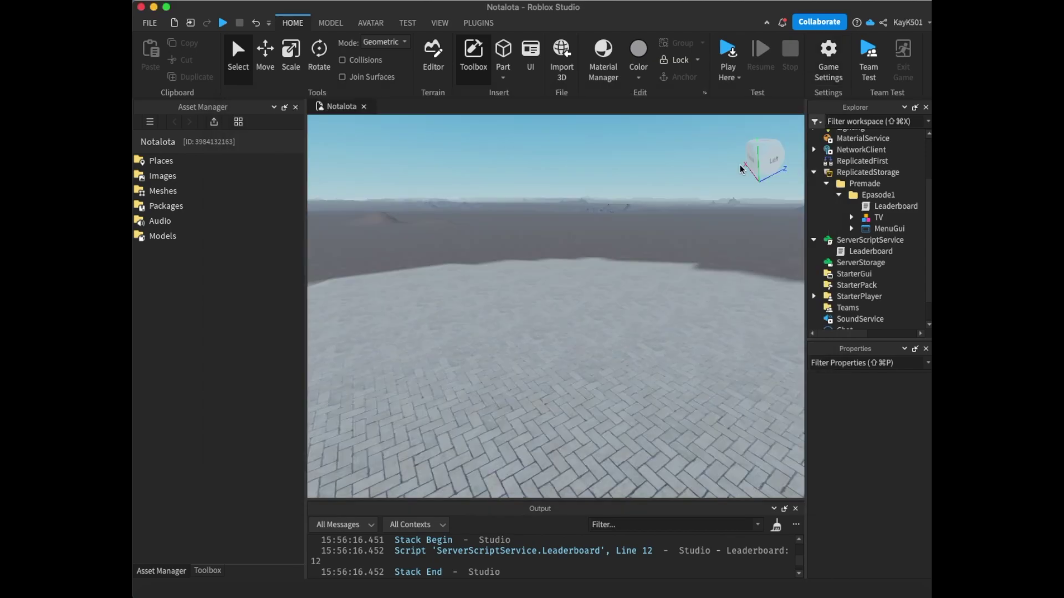
Start a playtest of the place and check the Cash leaderboard and output with API access enabled
left_click(729, 50)
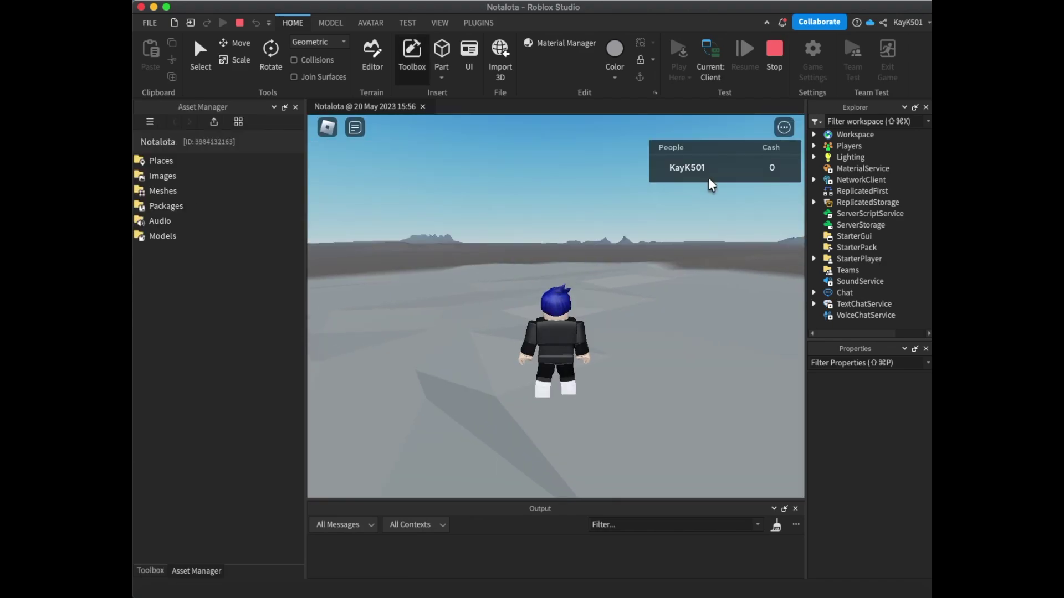
key("w")
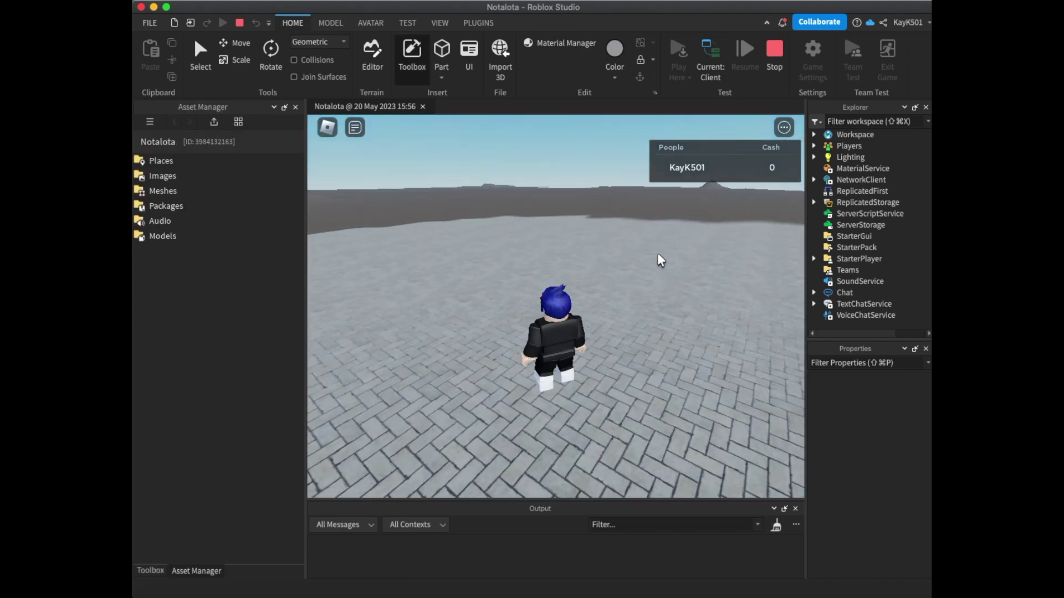
key("s")
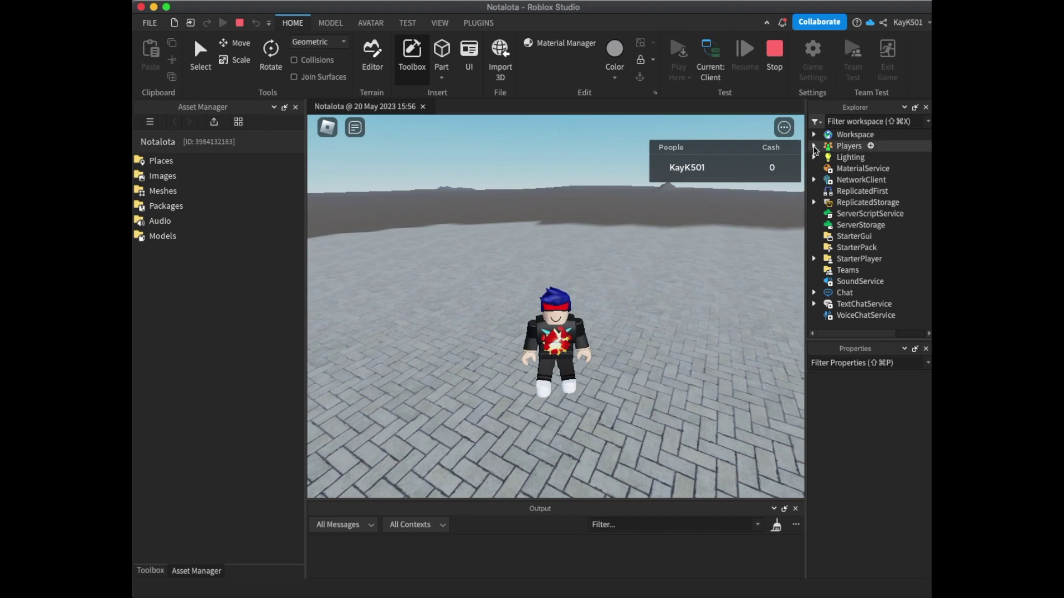
Set the running player's Cash value in leaderstats to 1000
left_click(812, 146)
left_click(826, 158)
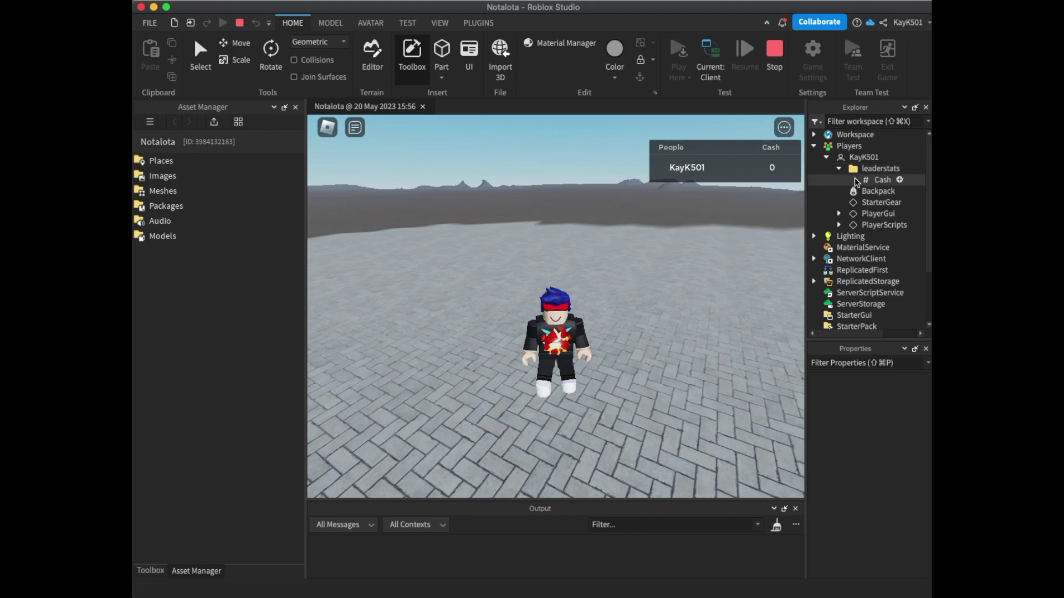
left_click(862, 181)
left_click(881, 455)
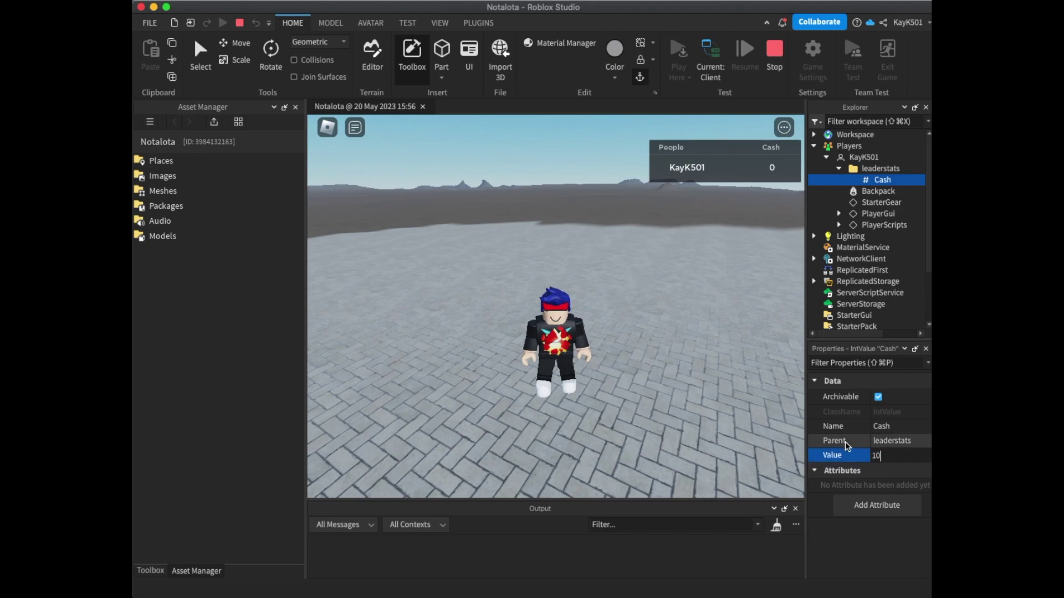
key("Return")
Move the character around while checking the leaderboard's Cash amount, and stop the playtest
right_click_drag(619, 392, 620, 392)
key("w")
key("space")
key("d")
key("s")
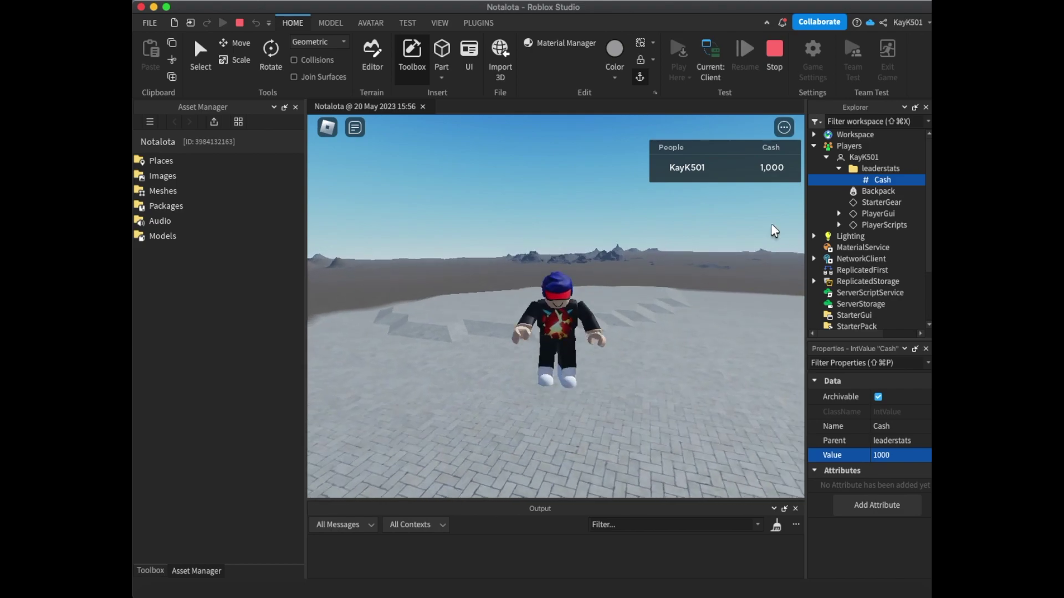
key("w")
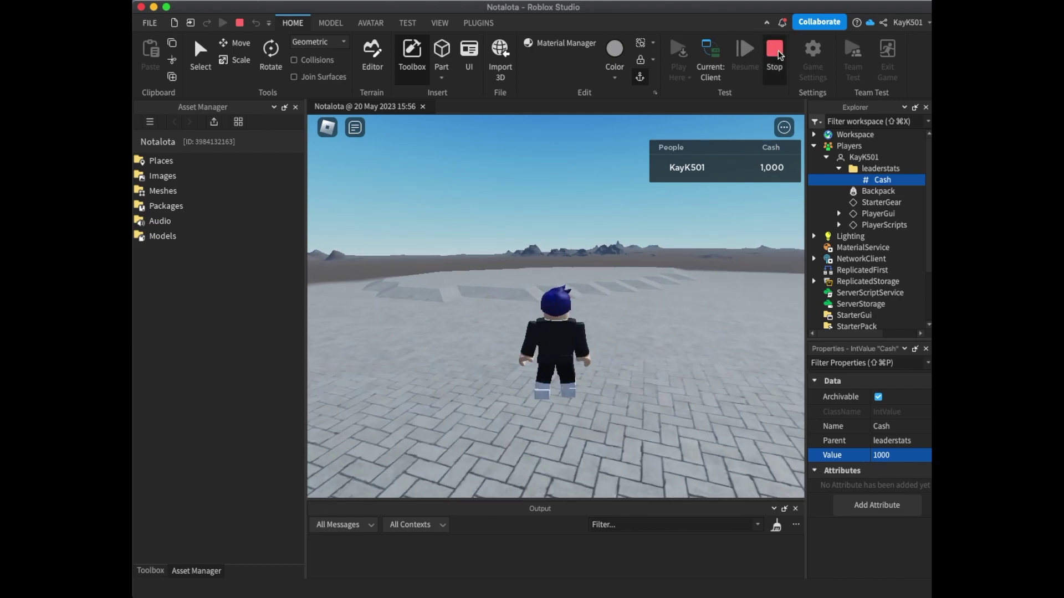
left_click(775, 82)
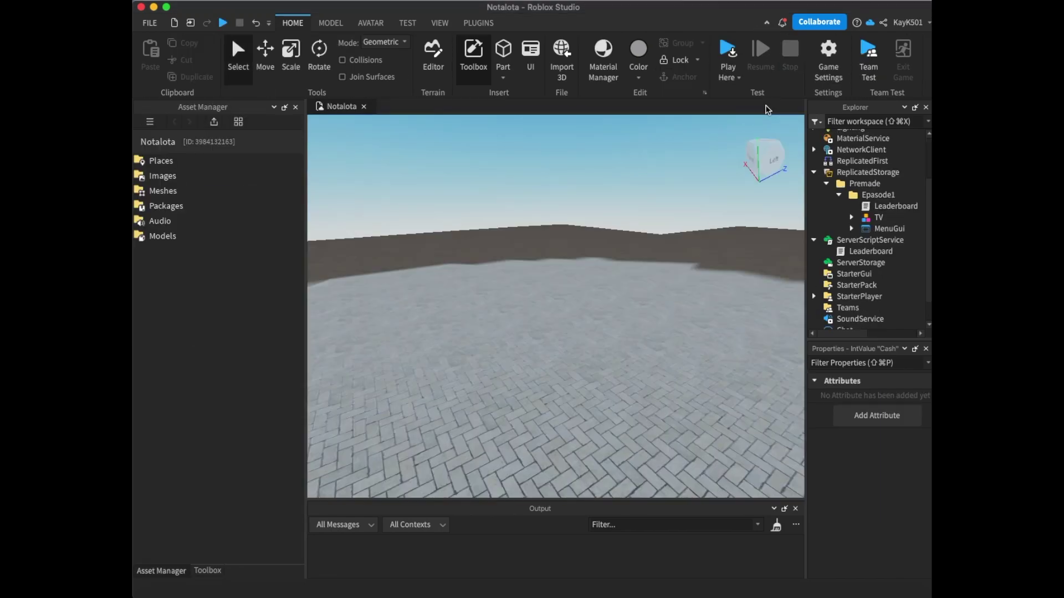
Playtest the place again to check whether the changed Cash amount was saved, and stop the test
left_click(727, 54)
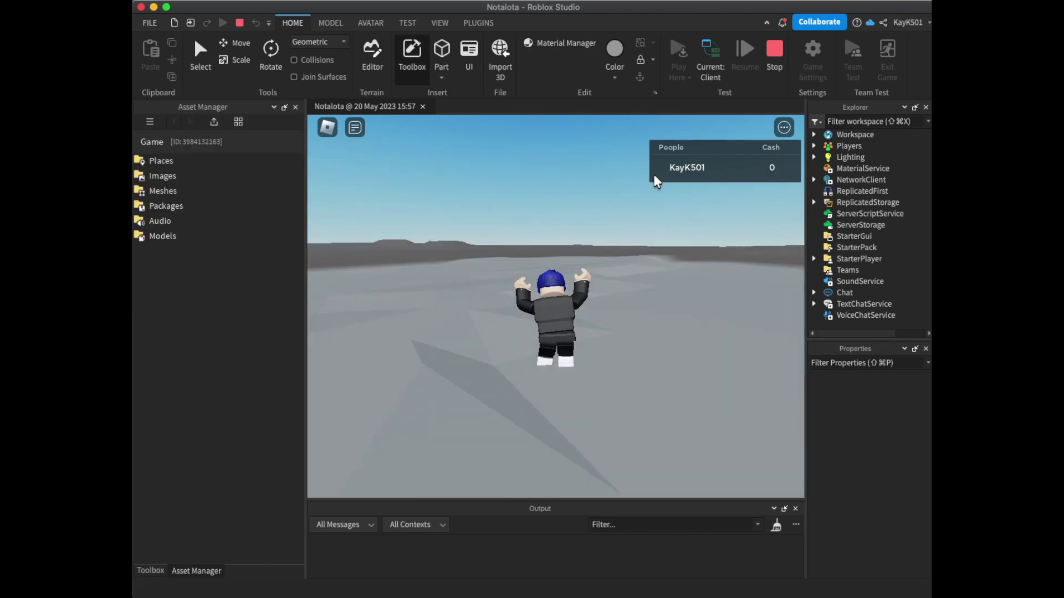
key("w")
right_click_drag(579, 279, 580, 278)
key("space")
key("space")
key("space")
key("s")
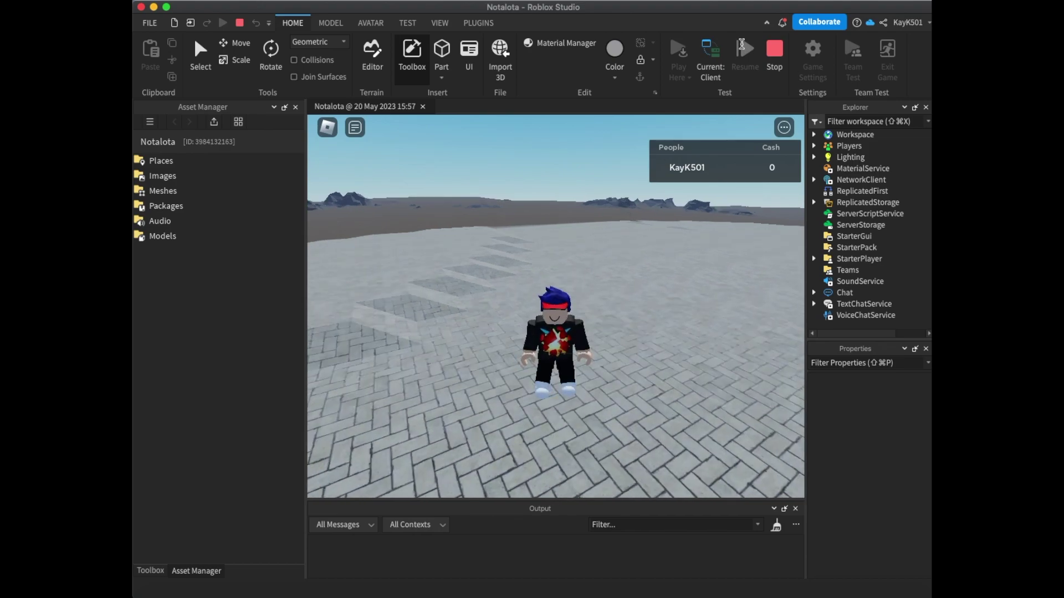
left_click(773, 55)
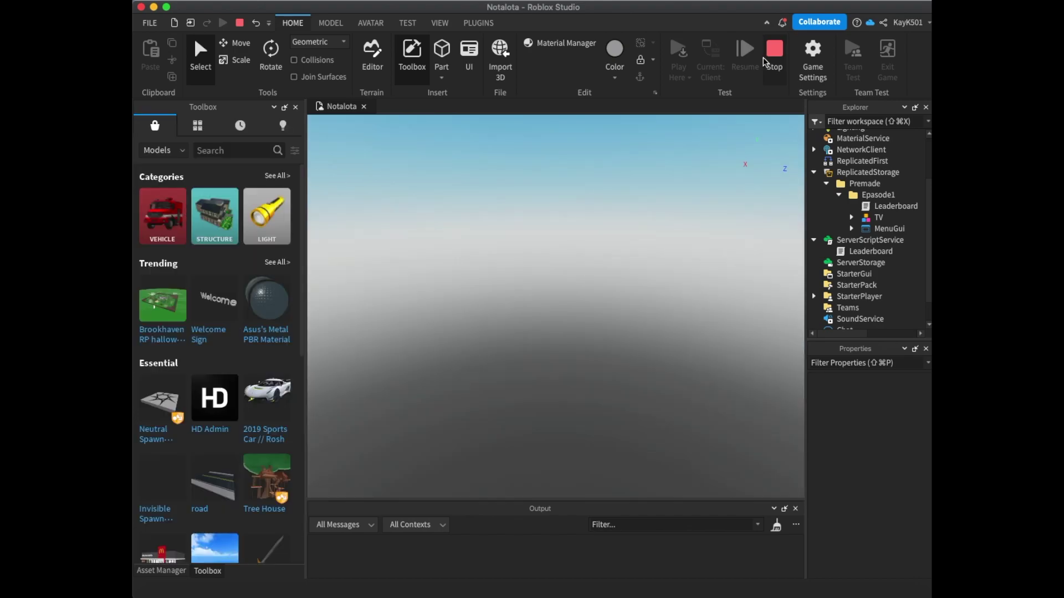
Insert a block part on the paved ground and add a Script inside it
right_click_drag(675, 264, 659, 248)
key("w")
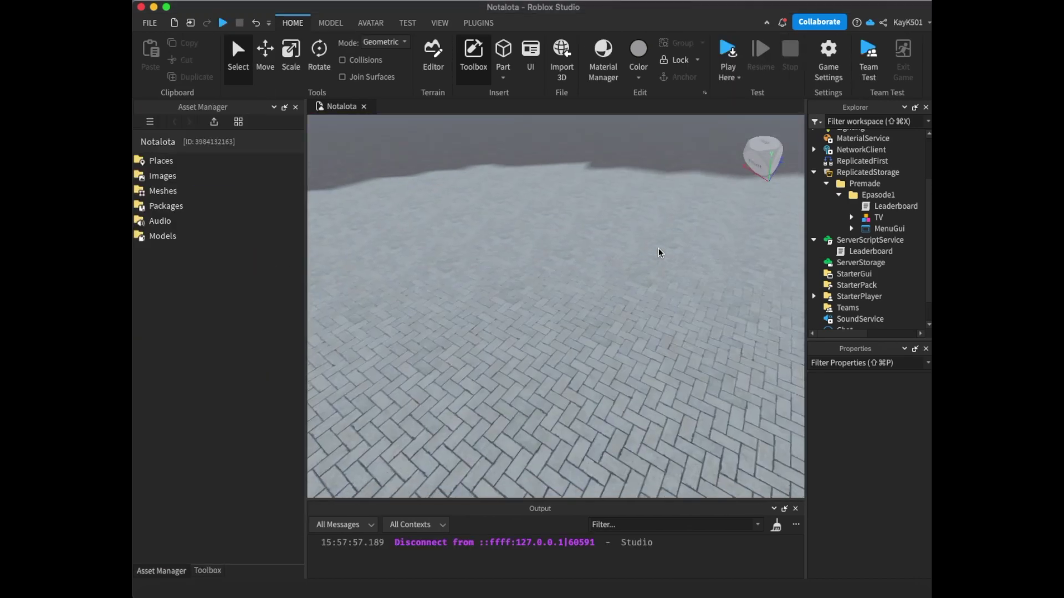
left_click(503, 53)
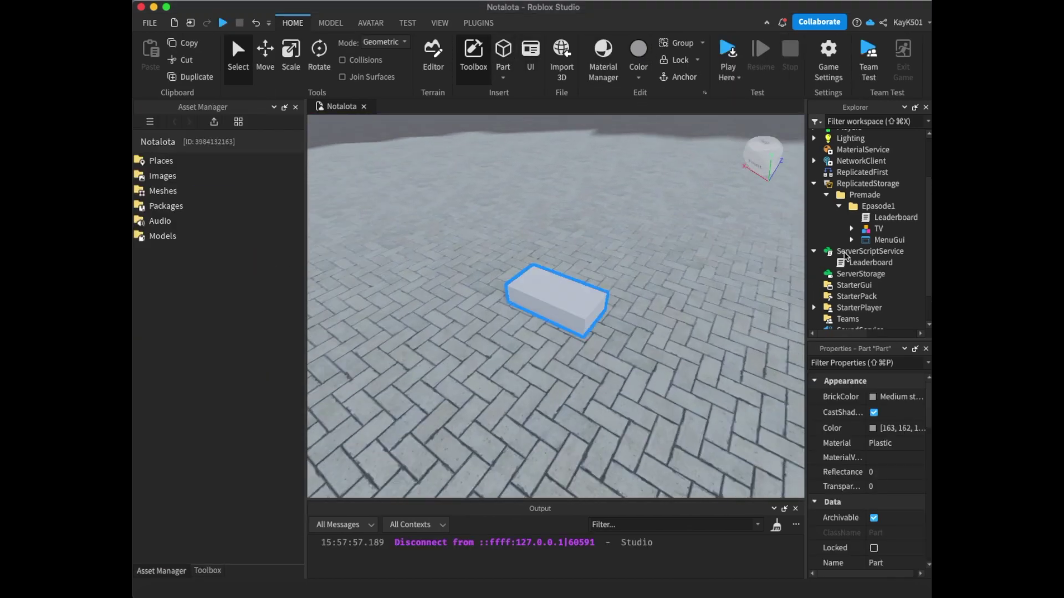
scroll(872, 177, "up", 3)
left_click(872, 179)
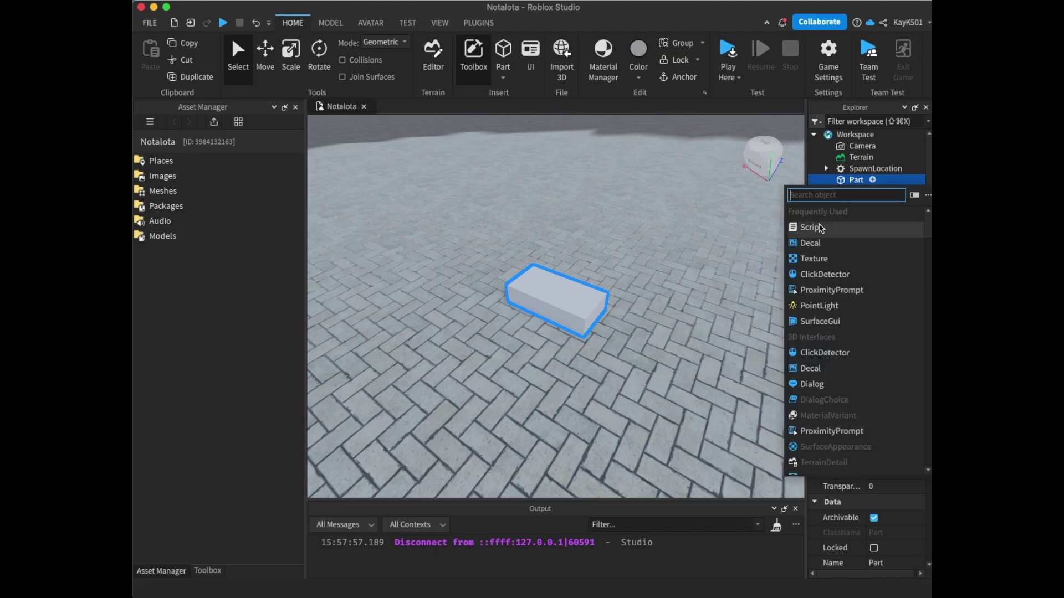
left_click(820, 227)
Replace the part script's default code with a script.Parent.Touched:Connect function that takes a Player parameter
key("super+a")
key("BackSpace")
type("script.Parent")
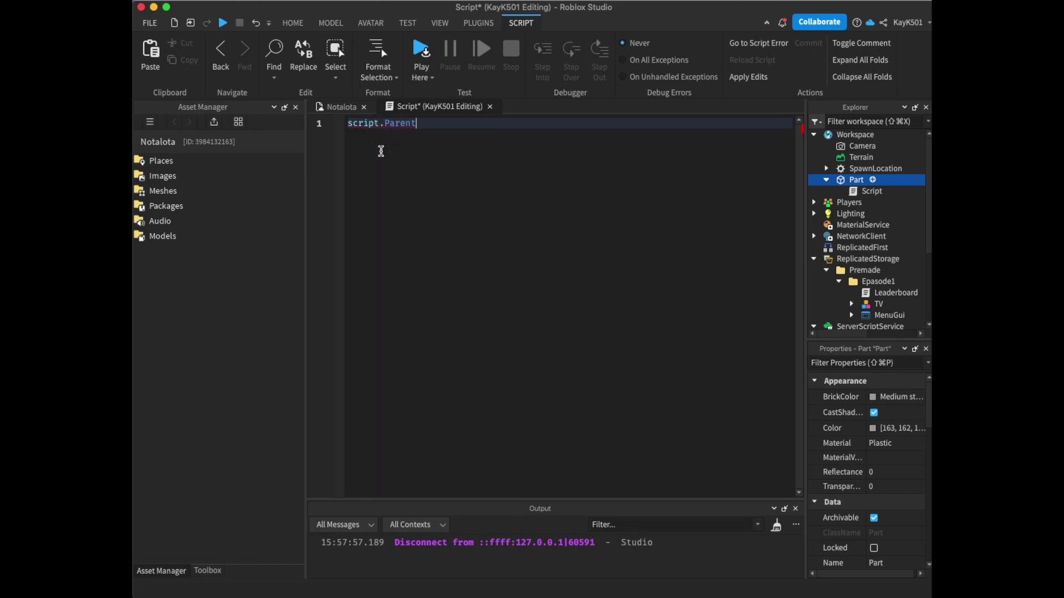
type(".Touched:Connect(function()")
key("Return")
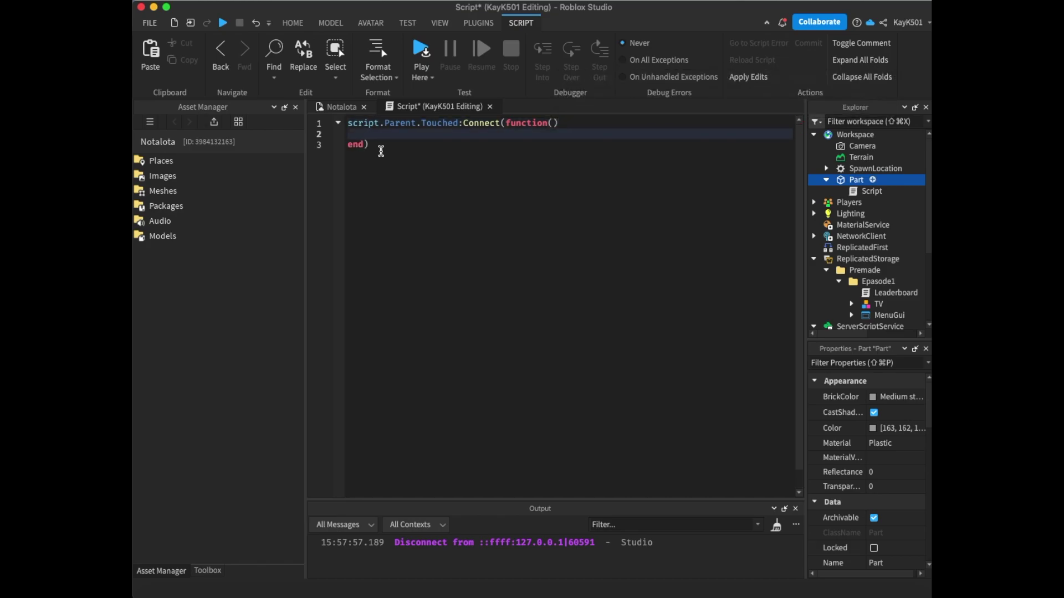
left_click(556, 127)
type("Player")
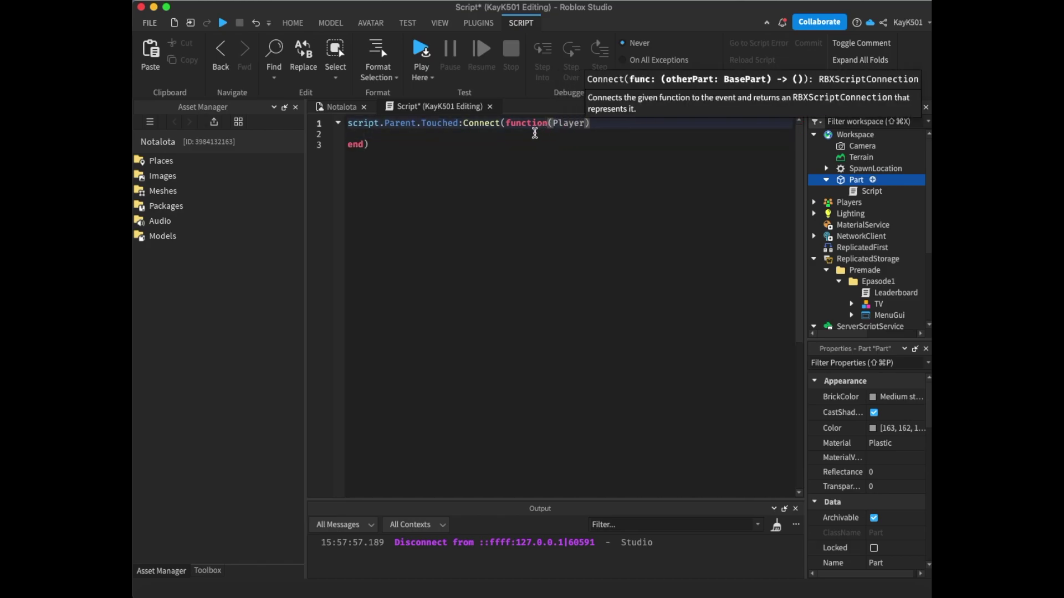
Add a ClickDetector to the part and change the script's event to script.Parent.ClickDetector.MouseClick
left_click(873, 180)
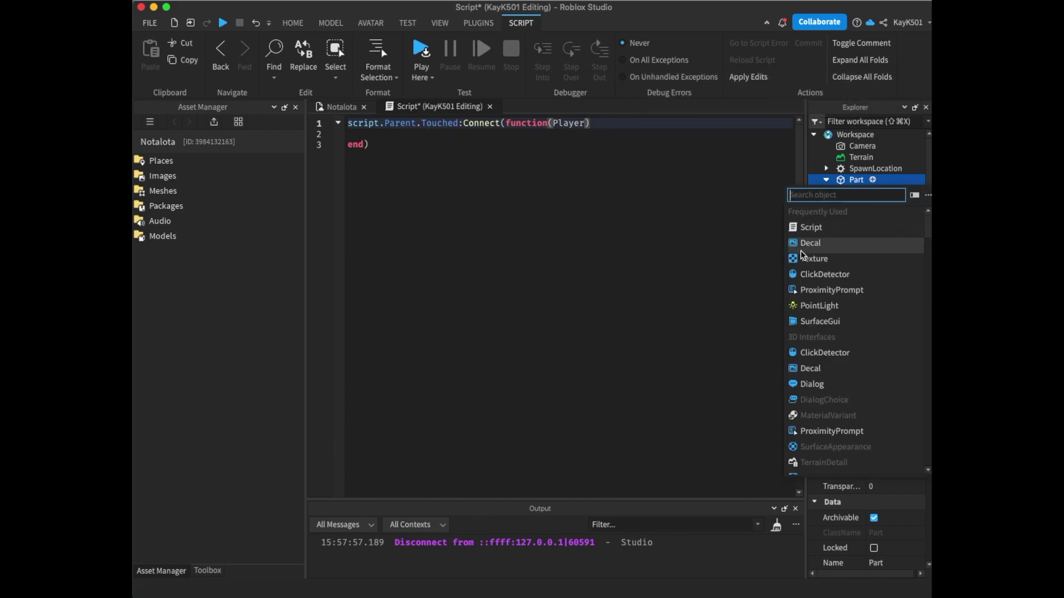
type("clic")
left_click(831, 212)
double_click(437, 122)
type("cript.Parent.Cli")
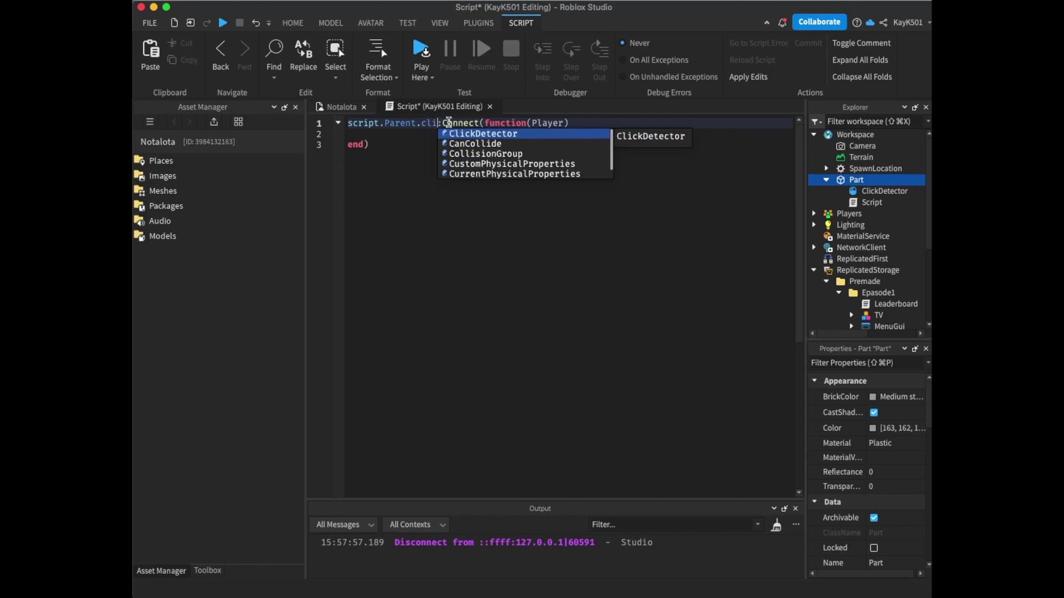
type("ckDetector.MouseClick")
left_click(433, 135)
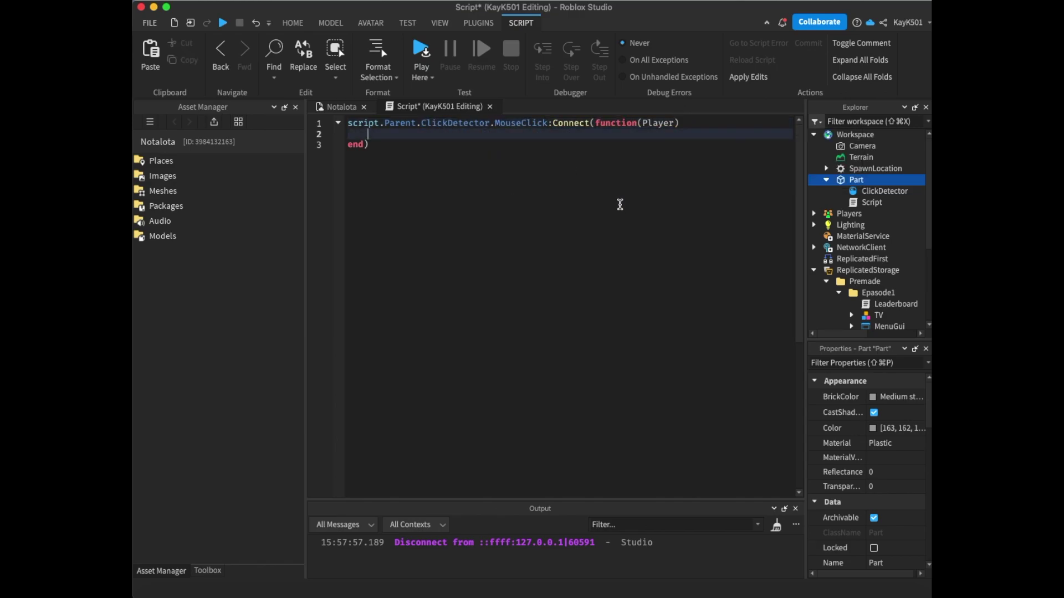
Write Player.leaderstats.Cash.Value = Player.leaderstats.Cash.Value + 1000 inside the MouseClick function
type("Player.lead")
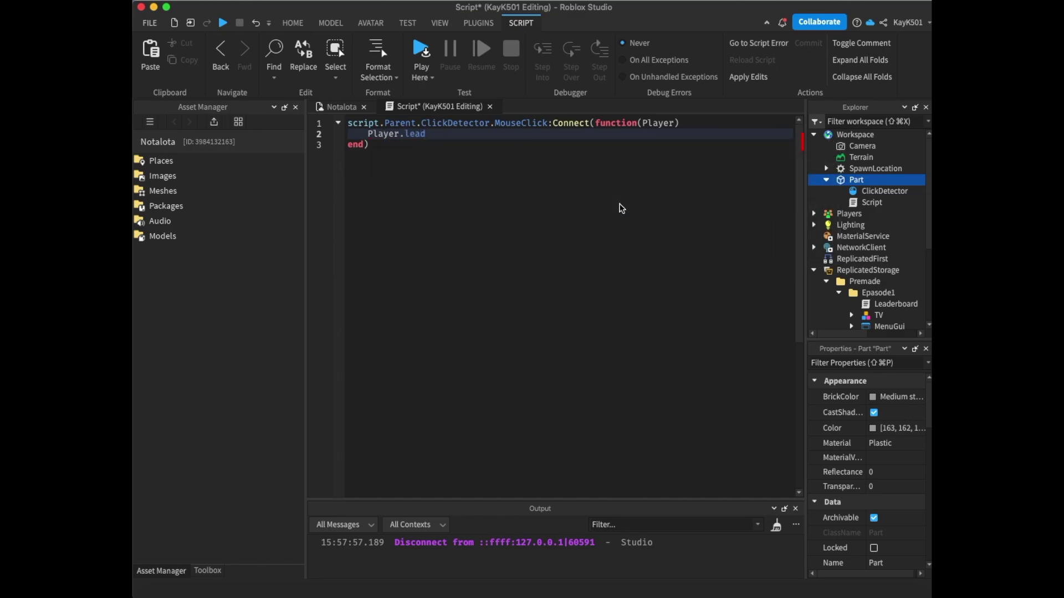
type("ead")
left_click_drag(521, 136, 365, 130)
key("super+c")
left_click(547, 133)
key("super+v")
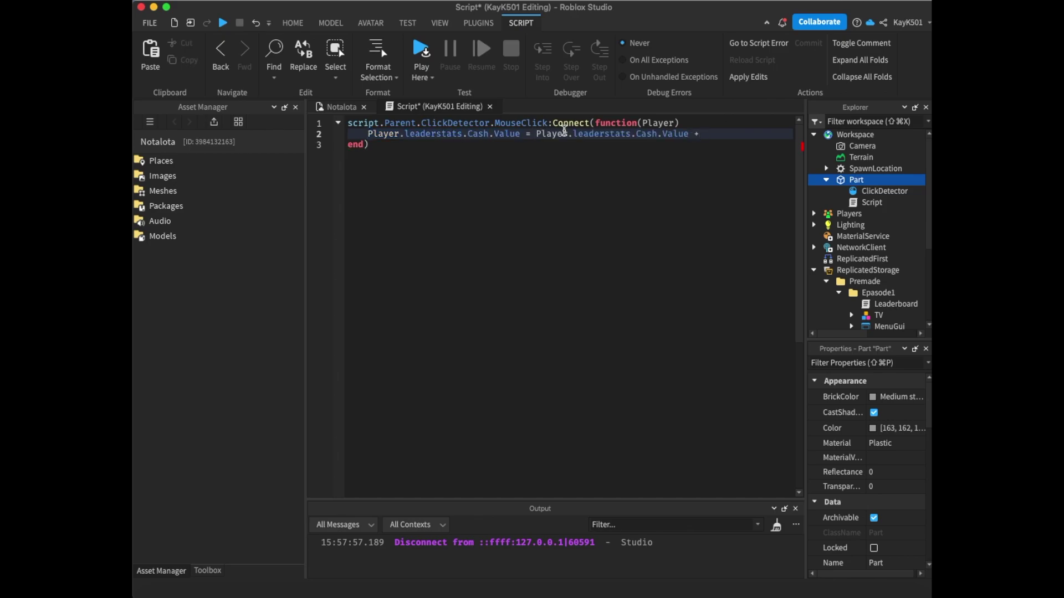
Review the Leaderboard script in ServerScriptService, and close both open scripts to return to the 3D view
scroll(865, 233, "down", 5)
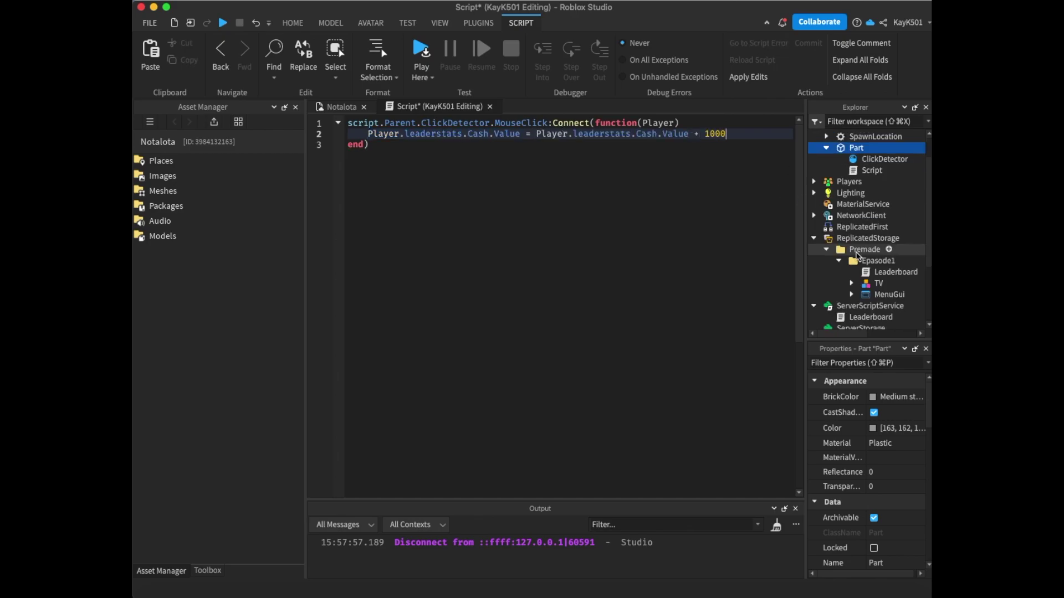
left_click(855, 223)
double_click(856, 223)
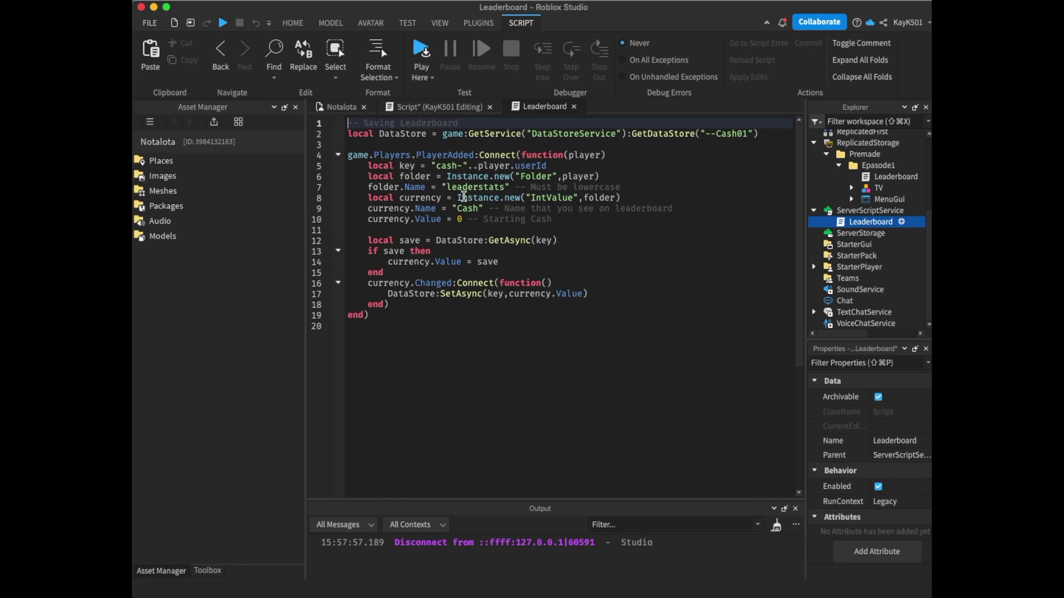
key("super+w")
key("super+w")
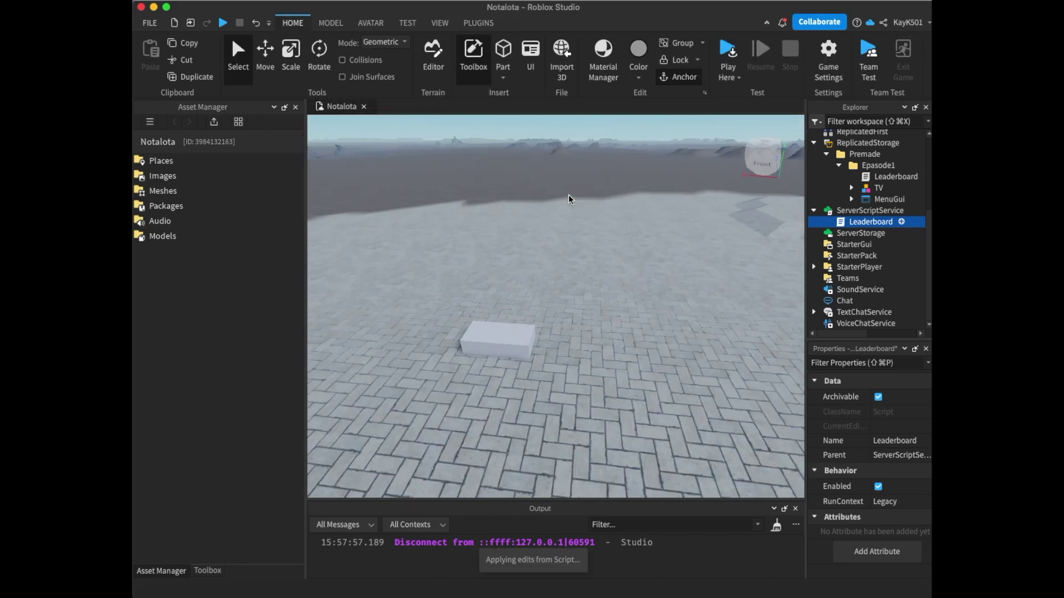
key("s")
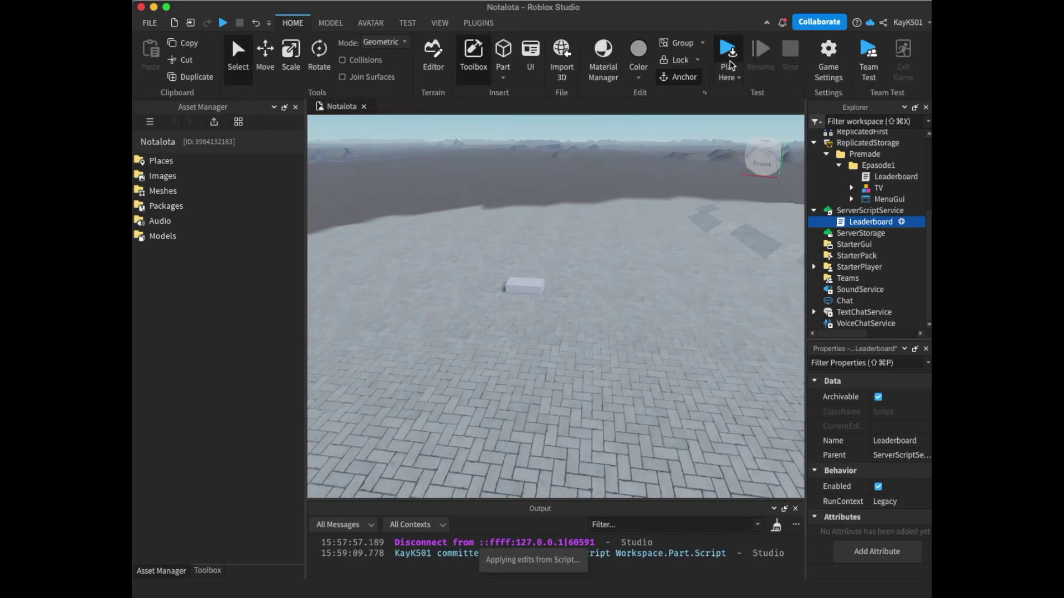
Start a playtest, approach the part and trigger its ClickDetector repeatedly to add Cash
left_click(732, 65)
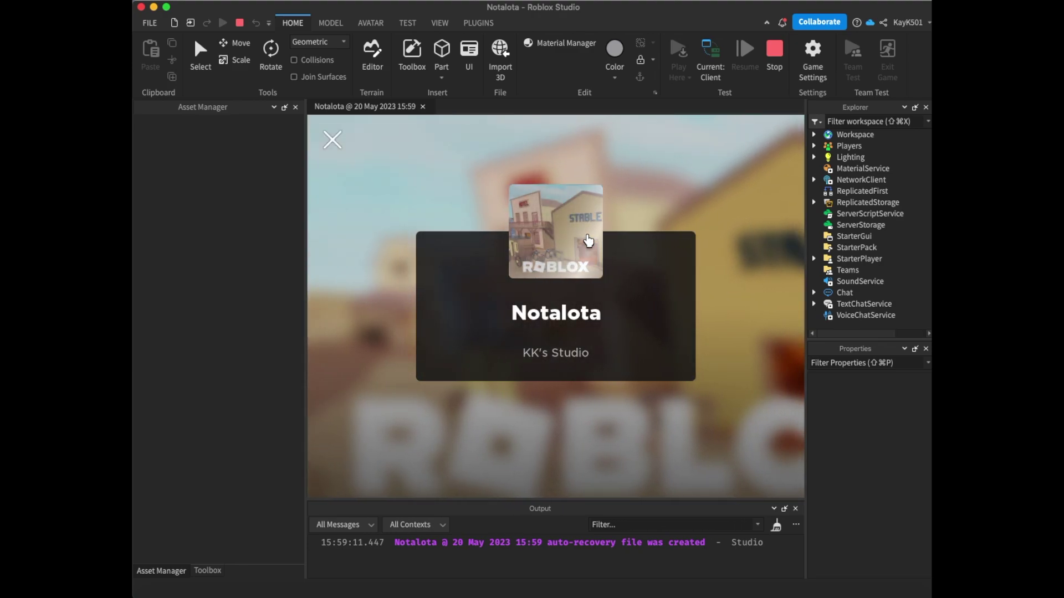
key("w")
right_click_drag(587, 235, 587, 235)
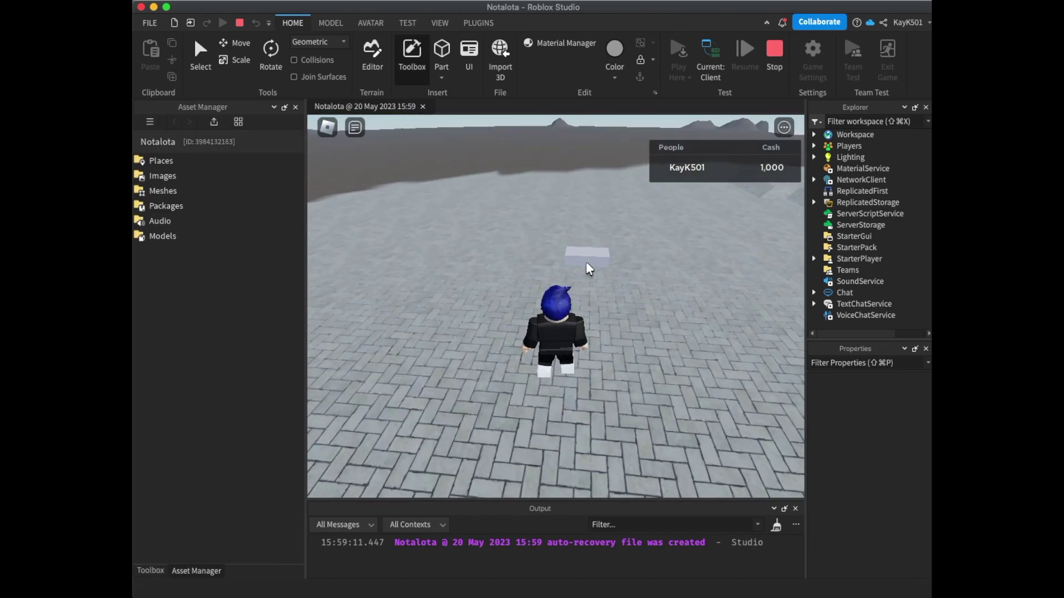
key("w")
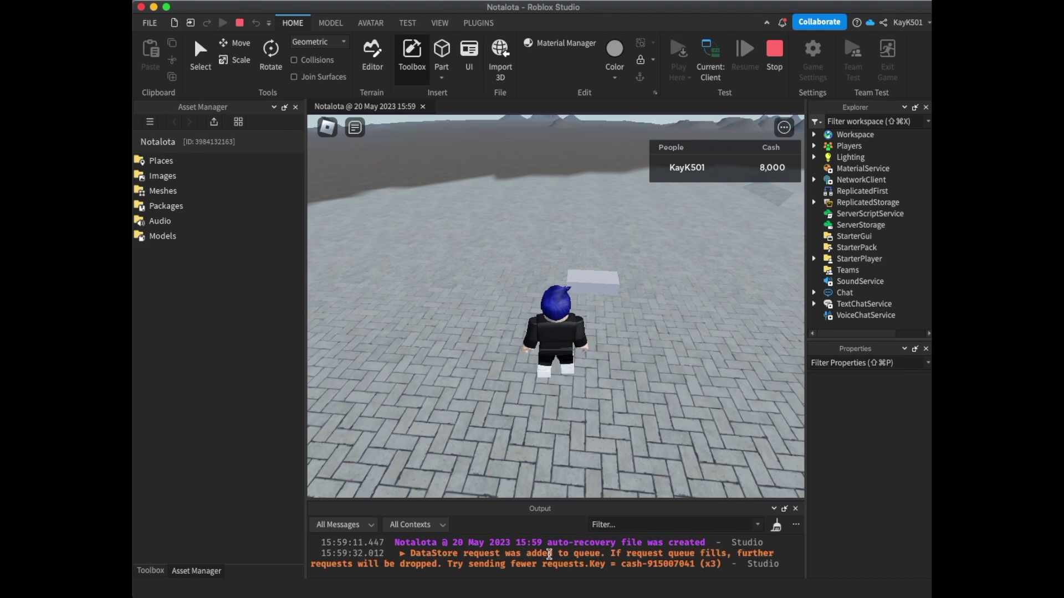
Walk around the part, trigger it until Cash reaches 10,000, and stop the playtest
right_click_drag(502, 372, 504, 375)
key("a")
key("w")
key("space")
key("a")
key("s")
key("d")
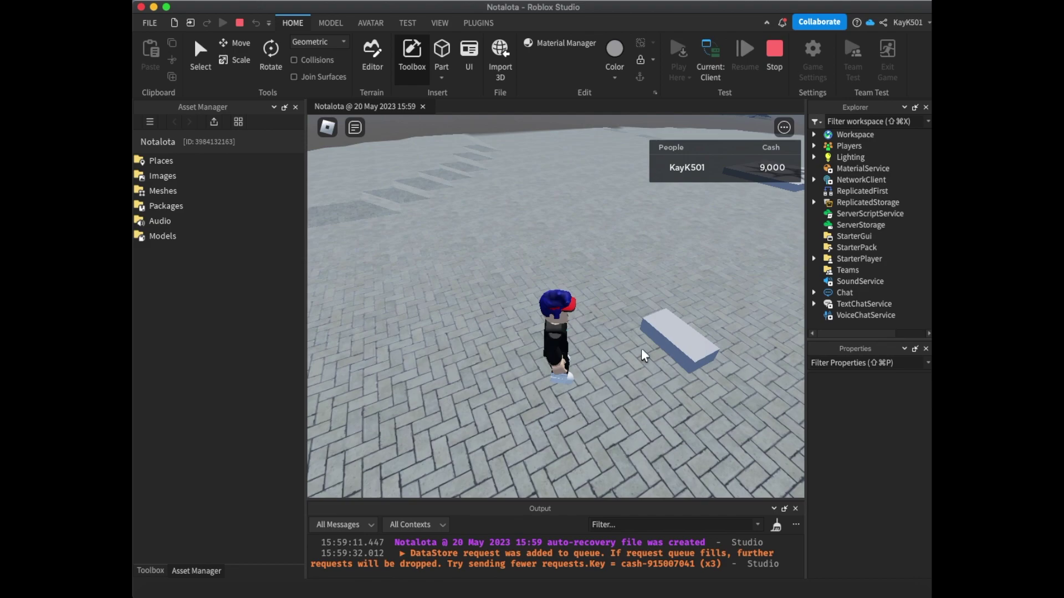
key("w")
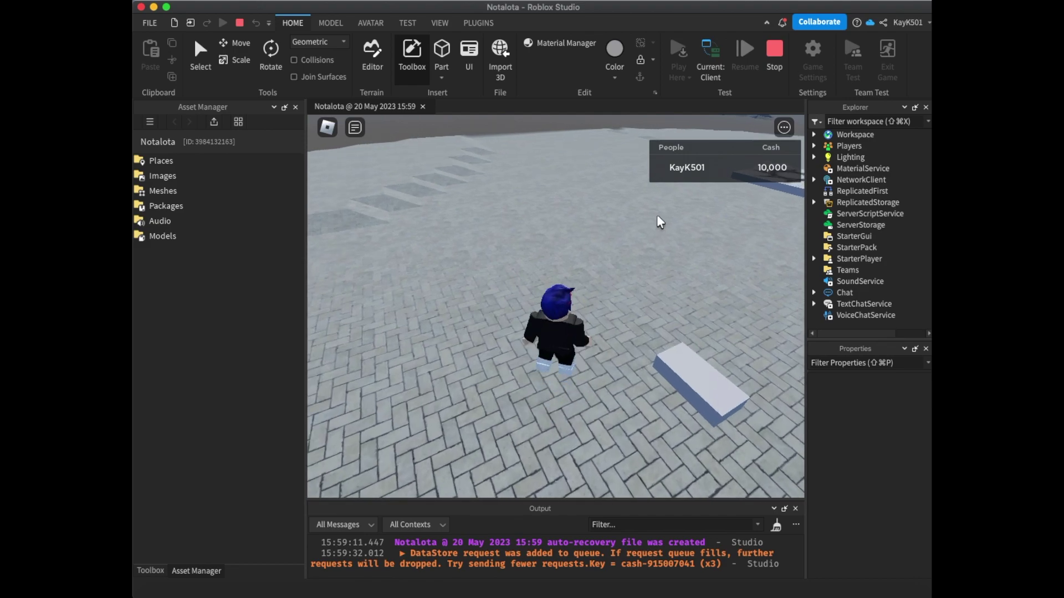
left_click(771, 49)
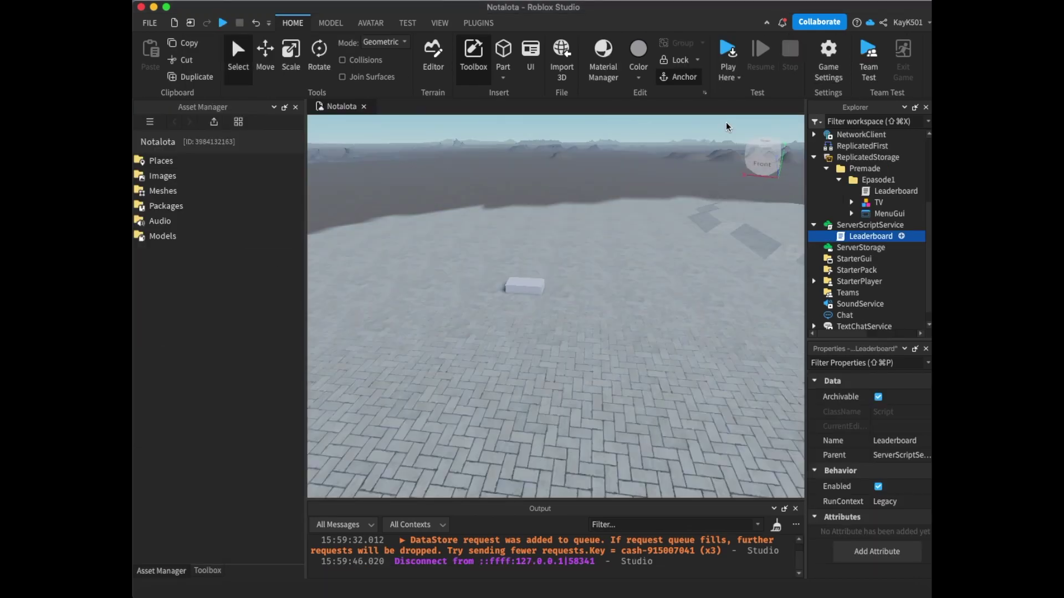
Playtest once more to check that Cash was saved, and trigger the part once for another 1000
key("F5")
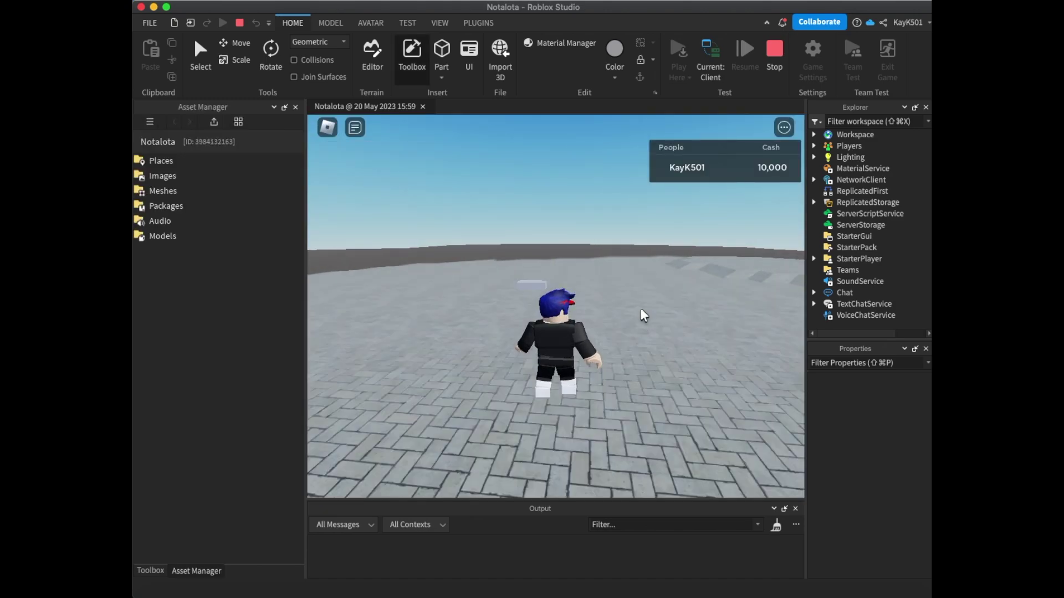
key("w")
key("a")
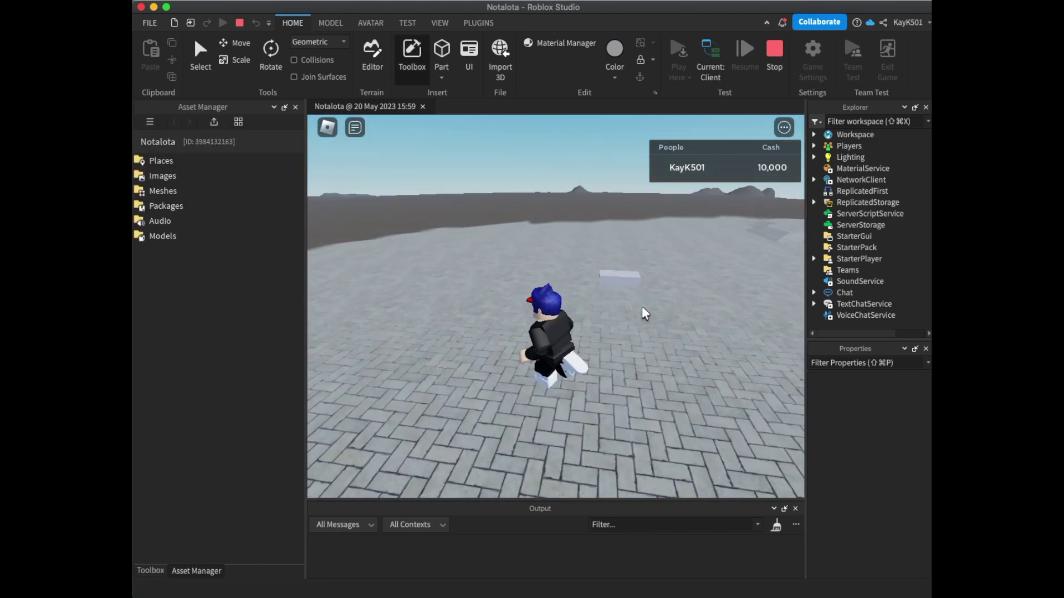
key("w")
key("s")
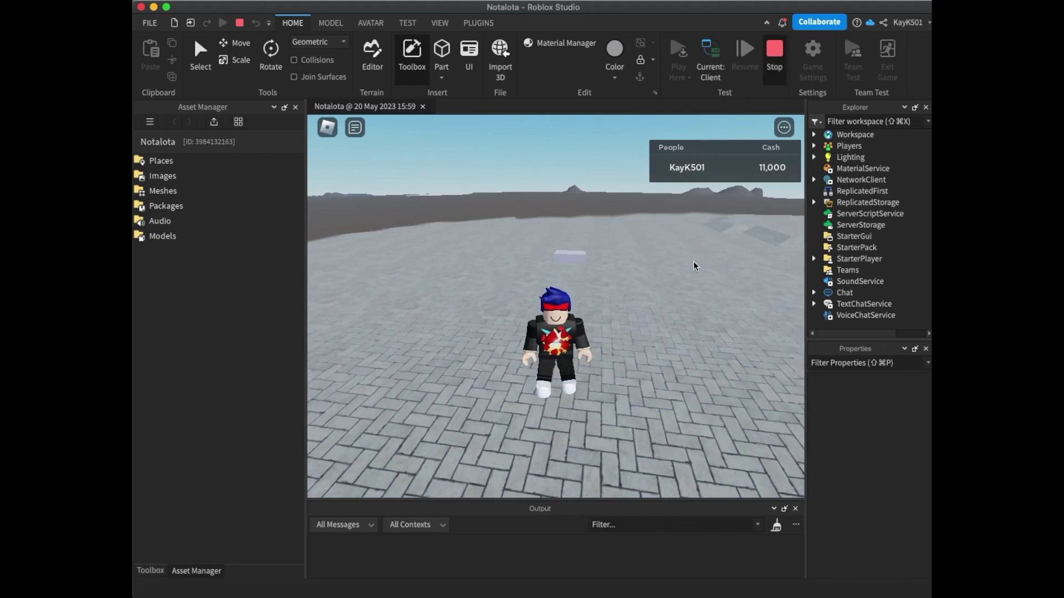
Stop the playtest and rename the clickable part in Workspace as ClickForCash
key("shift+F5")
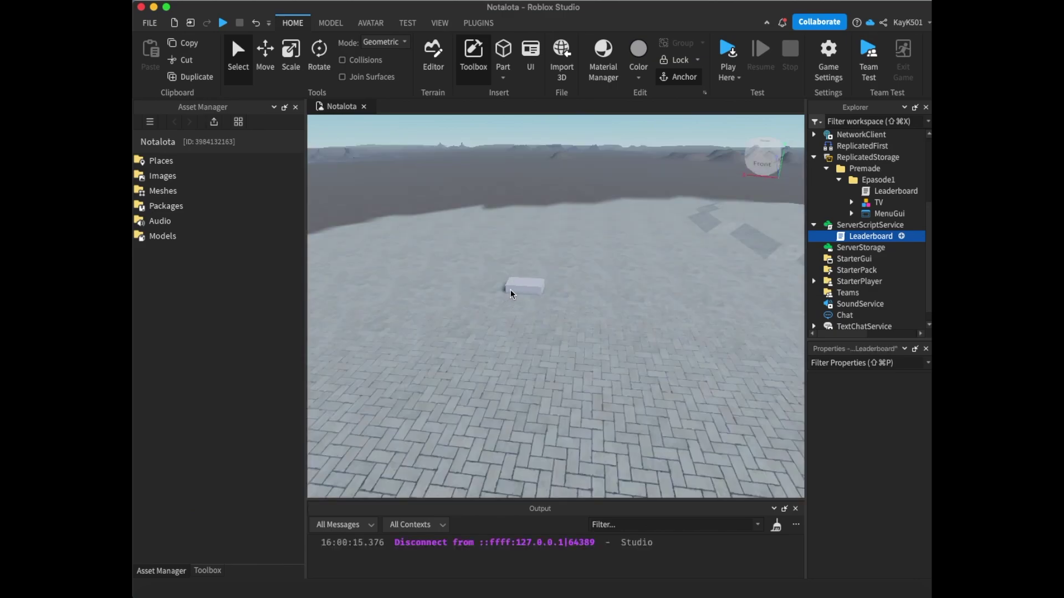
scroll(854, 261, "up", 4)
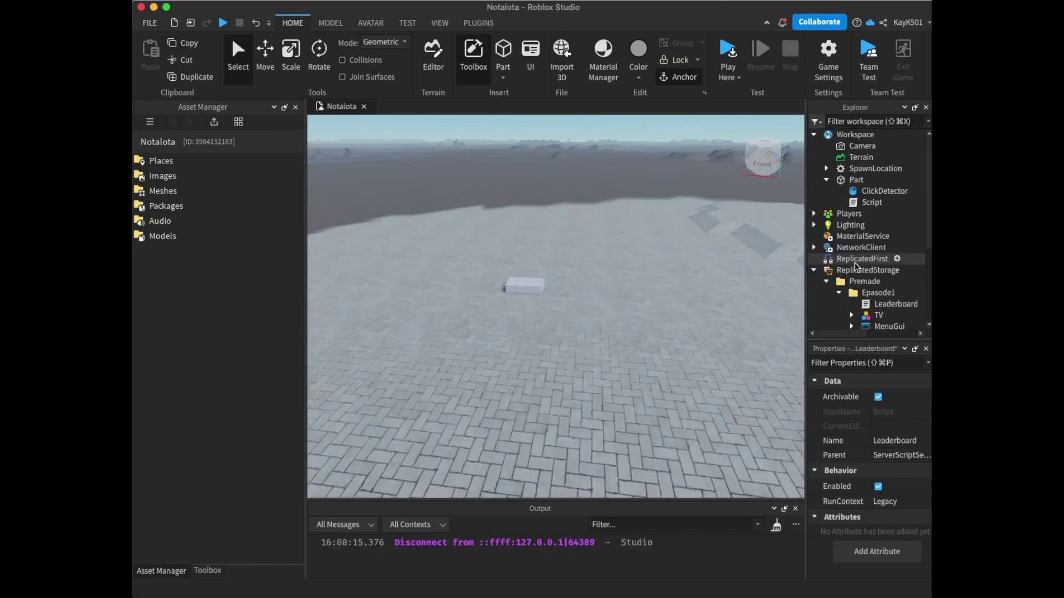
left_click(855, 181)
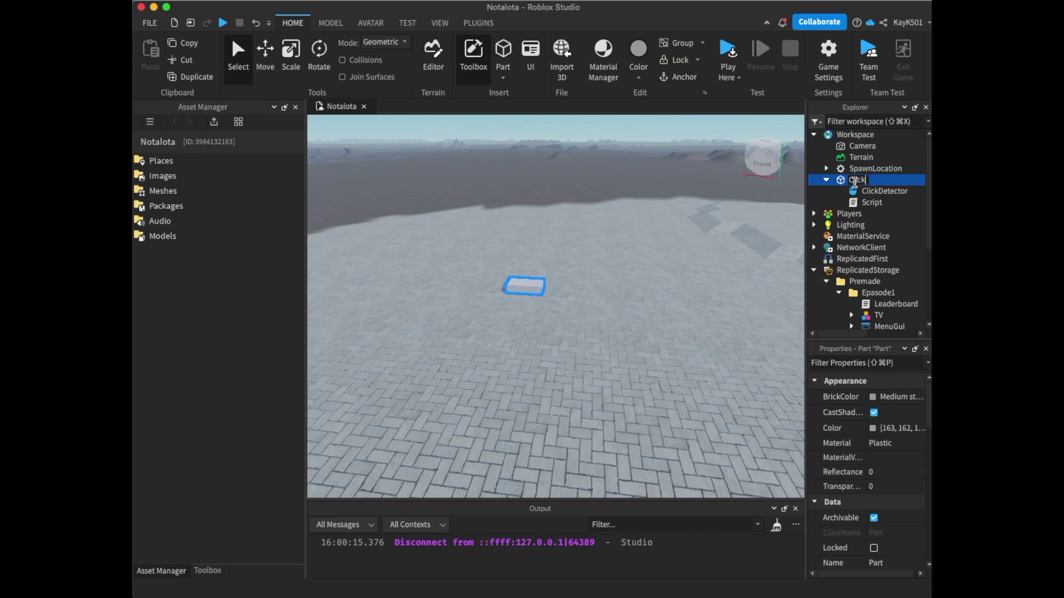
type("sh")
key("Return")
Review the script inside ClickForCash, close it and collapse the part's contents in the object tree
left_click(856, 202)
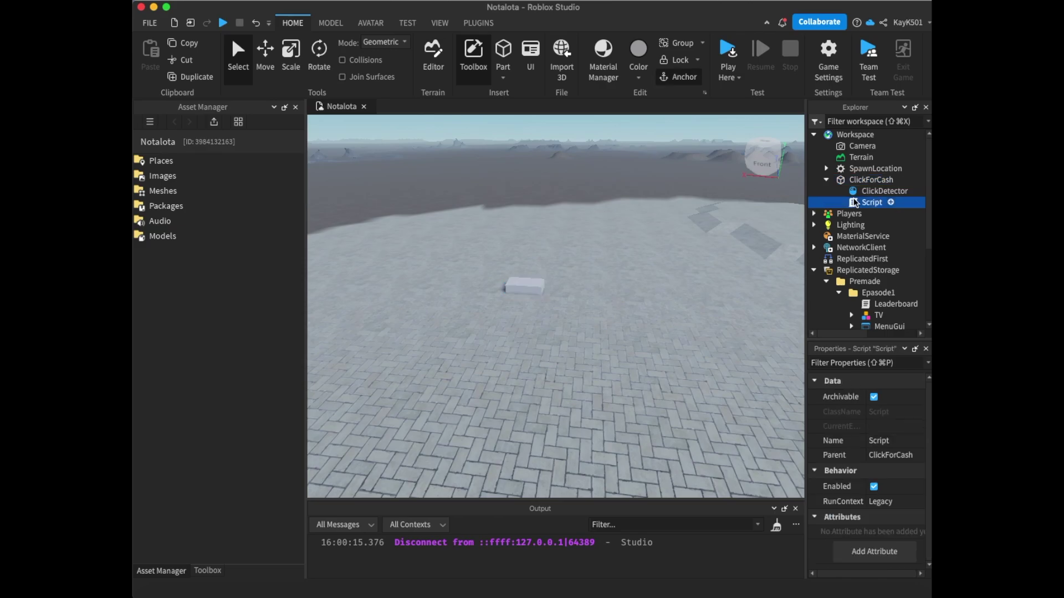
double_click(856, 202)
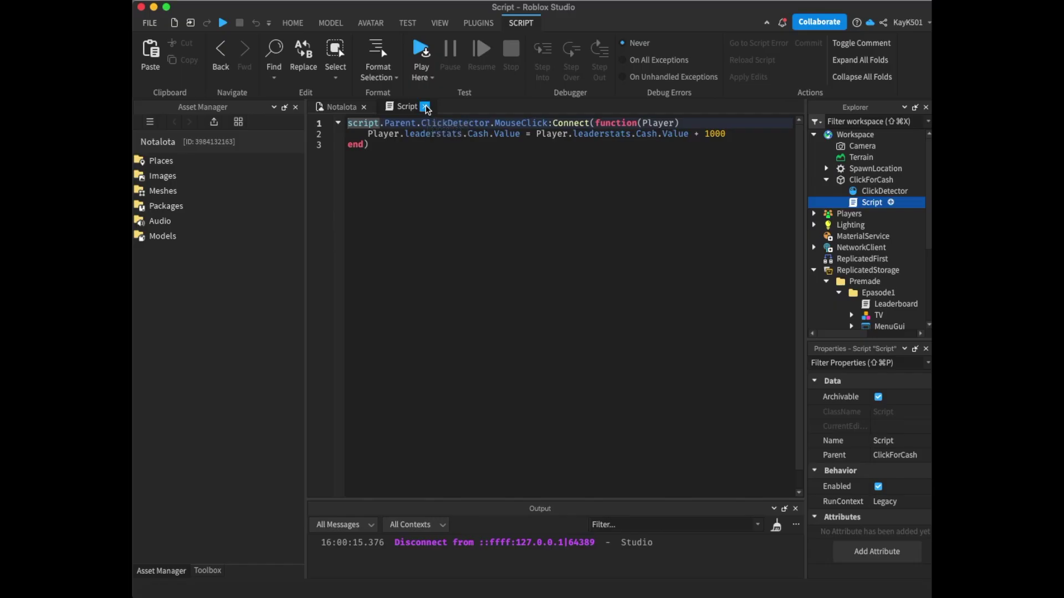
left_click(424, 107)
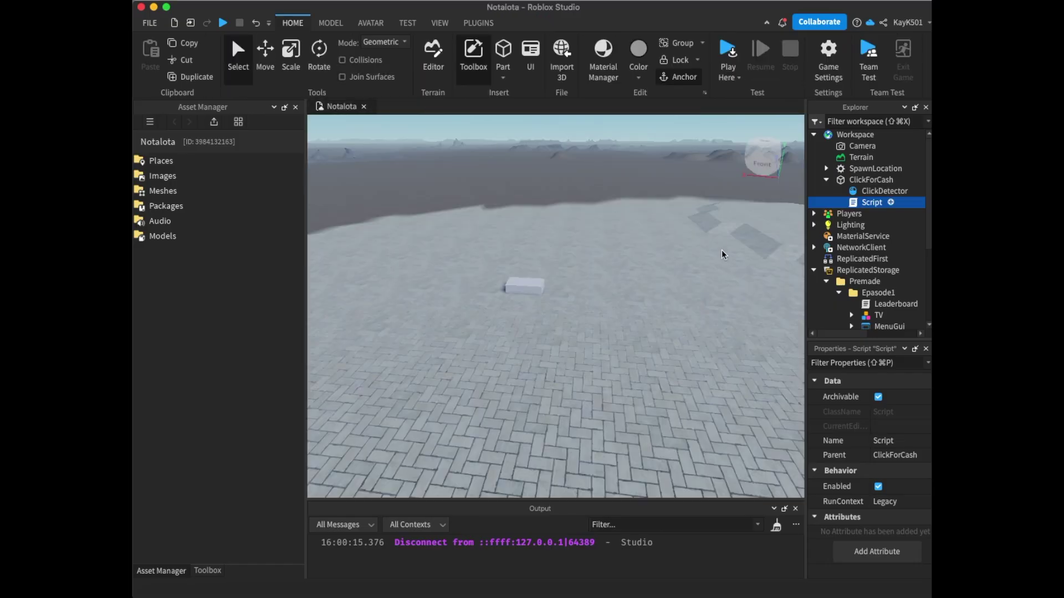
left_click(826, 180)
Move the TV model from the Epasode1 folder in ReplicatedStorage into Workspace and focus the view on it
scroll(824, 309, "down", 1)
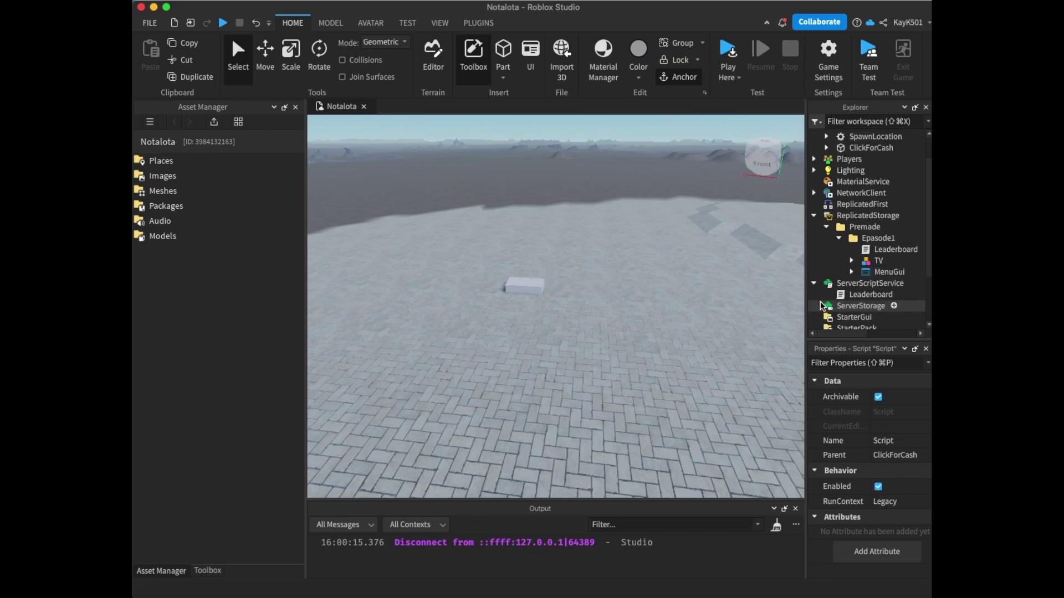
left_click(852, 261)
left_click(852, 261)
left_click_drag(855, 259, 856, 139)
key("f")
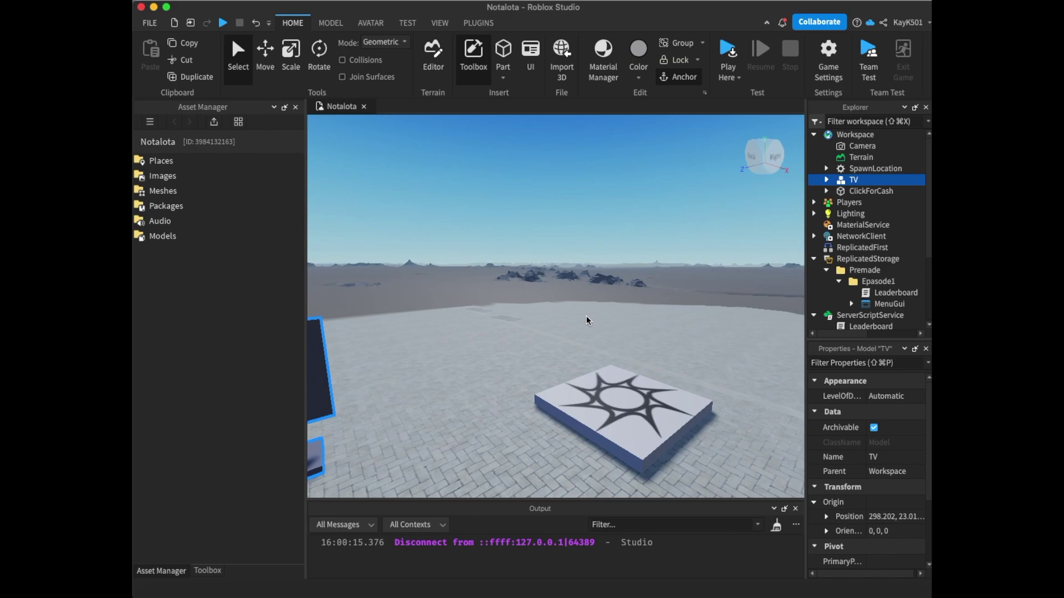
Examine the TV model from the front and from a distance, including the open ground near the spawn location
key("a")
key("w")
key("d")
right_click_drag(627, 314, 630, 313)
key("a")
left_click(715, 231)
key("w")
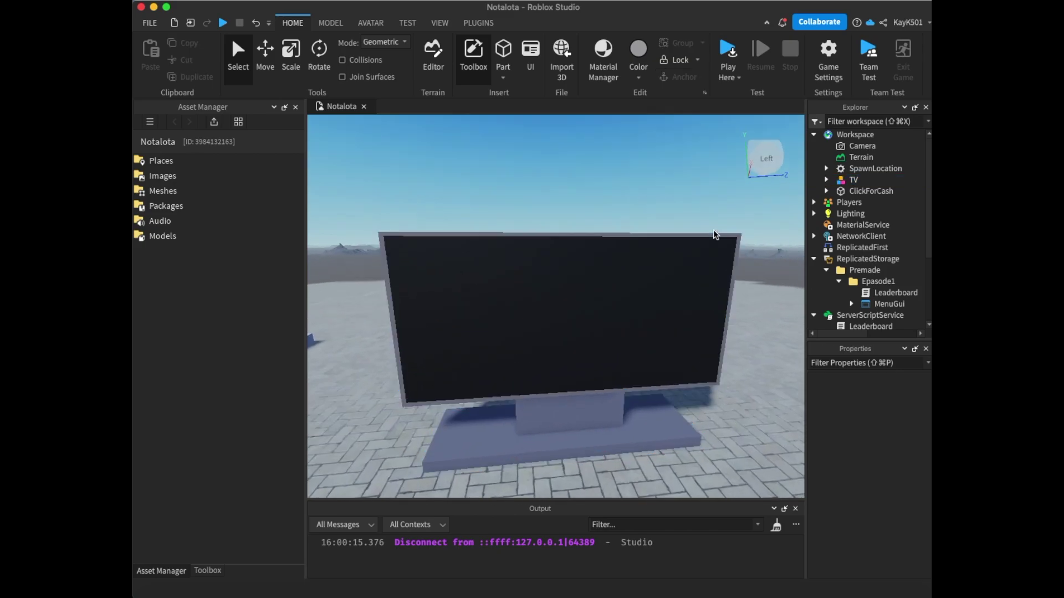
key("s")
right_click_drag(715, 230, 713, 231)
key("s")
key("a")
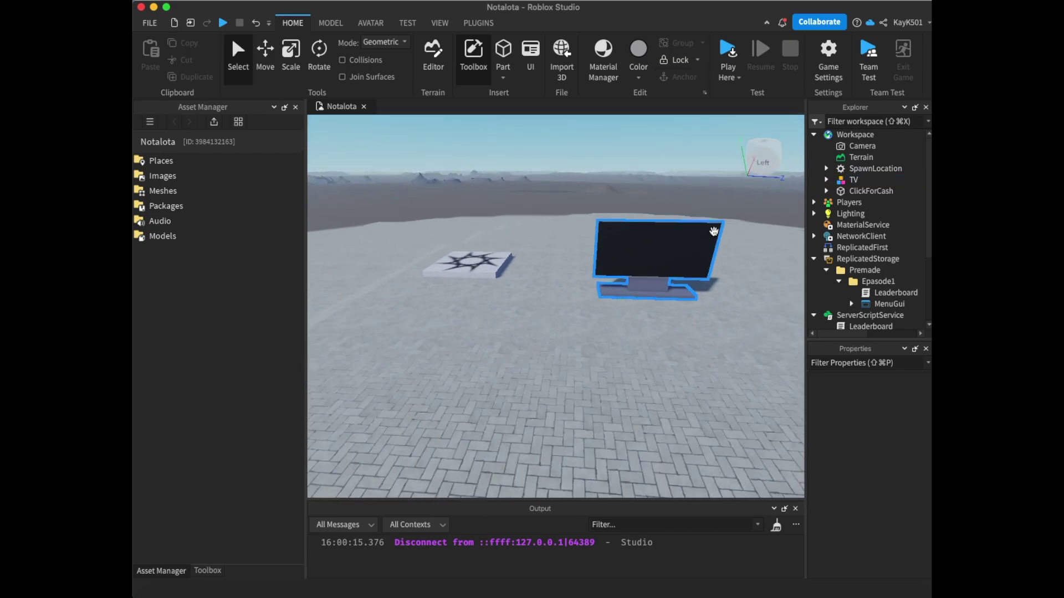
key("w")
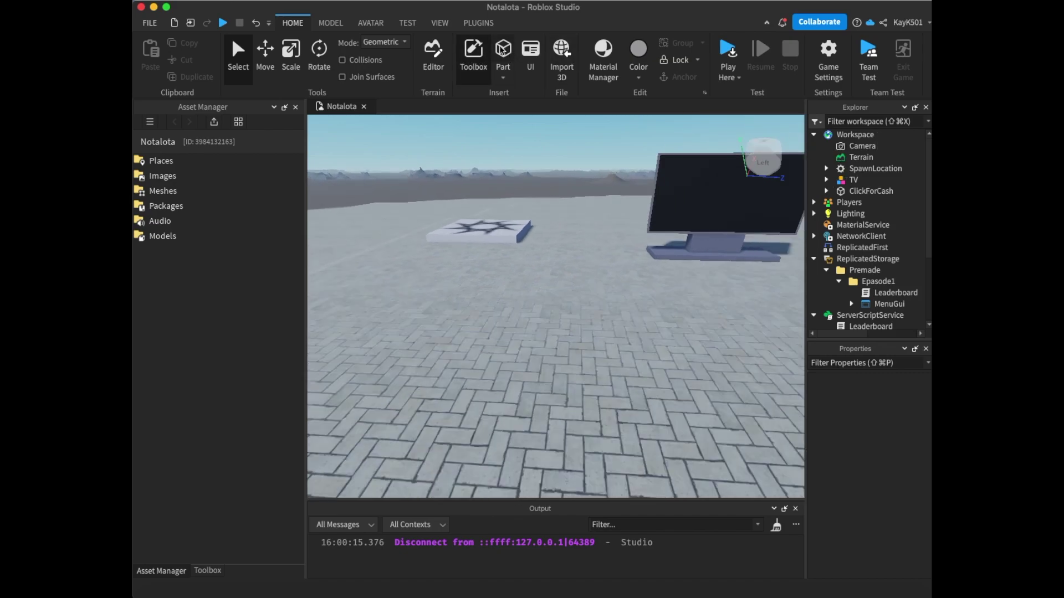
Insert a part on the open ground, stretch it on both sides into a wide flat base, and colour it Smoky grey
left_click(502, 51)
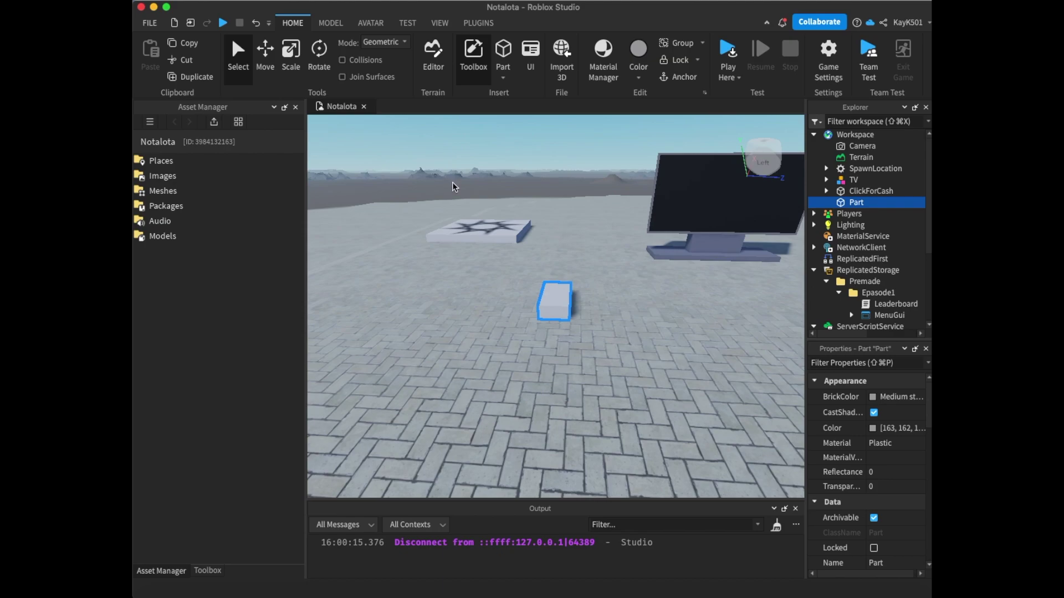
key("super+3")
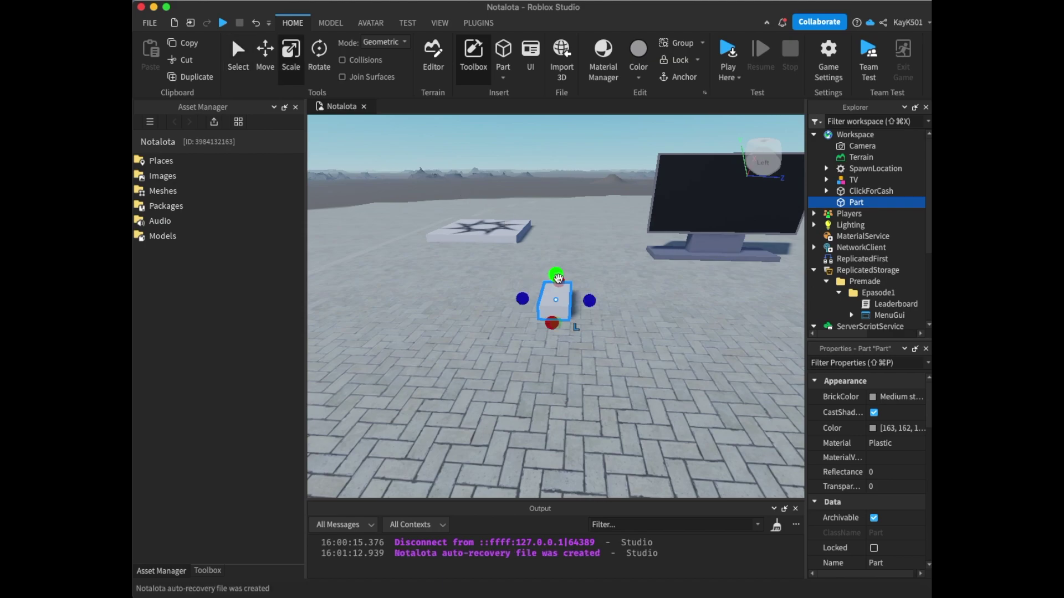
left_click_drag(555, 274, 403, 299)
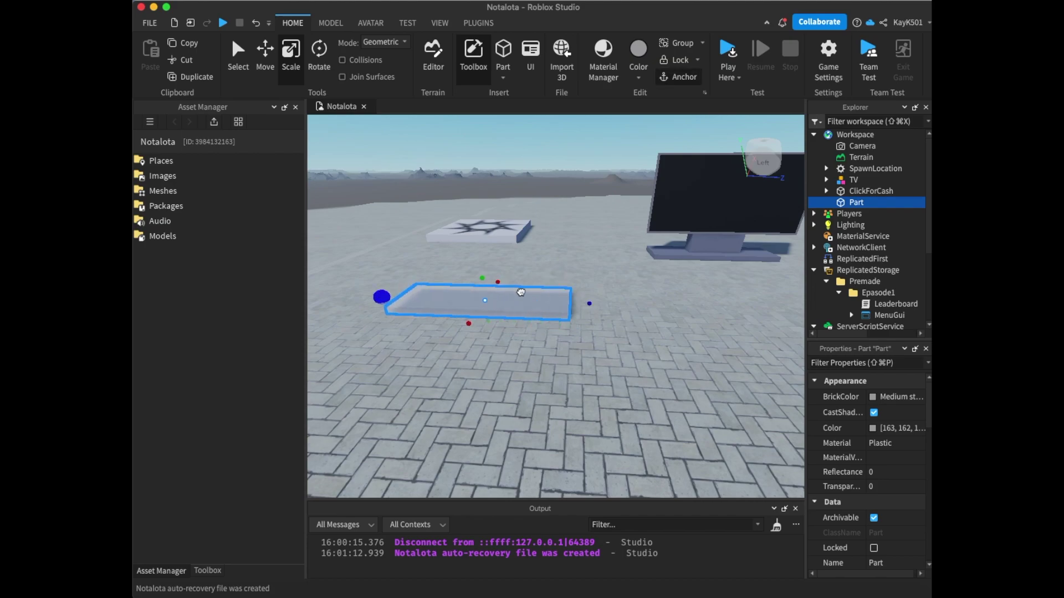
left_click_drag(592, 304, 612, 304)
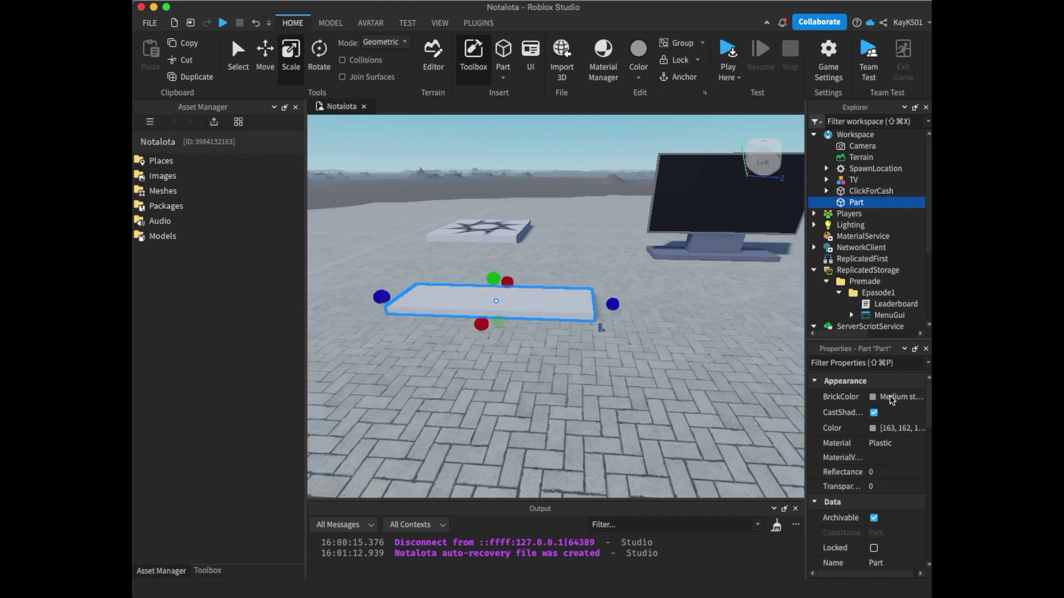
left_click(891, 400)
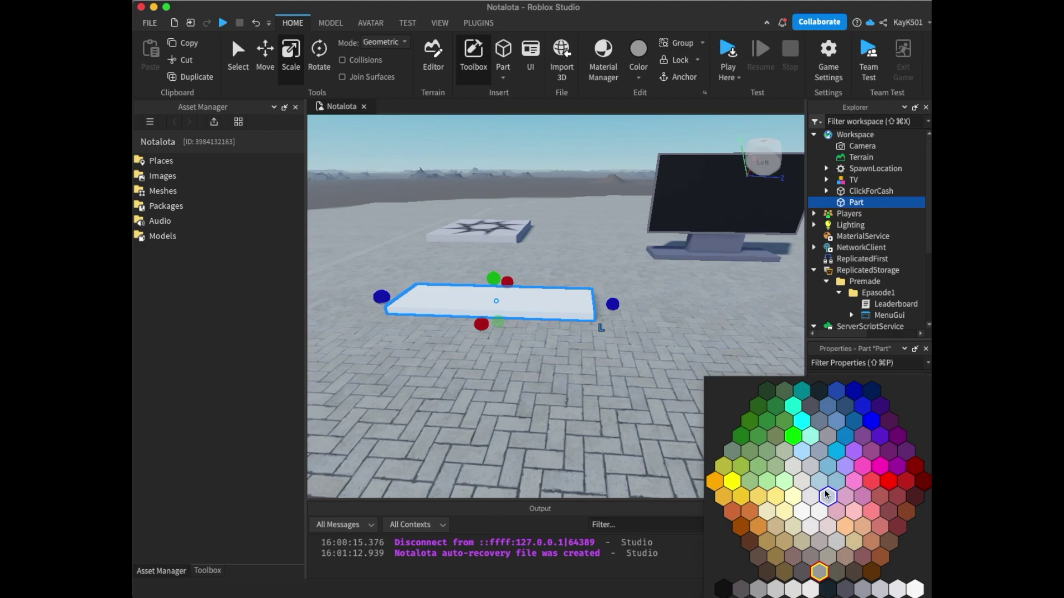
left_click(844, 590)
scroll(603, 394, "up", 3)
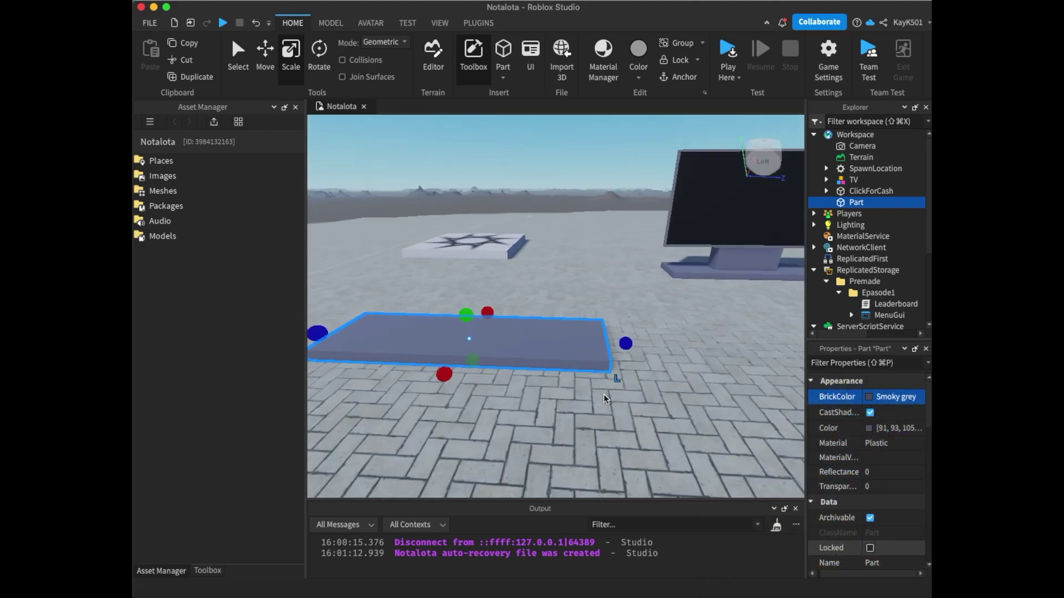
Duplicate the base and scale the copy into a narrower, thinner upright neck standing on the base
key("a")
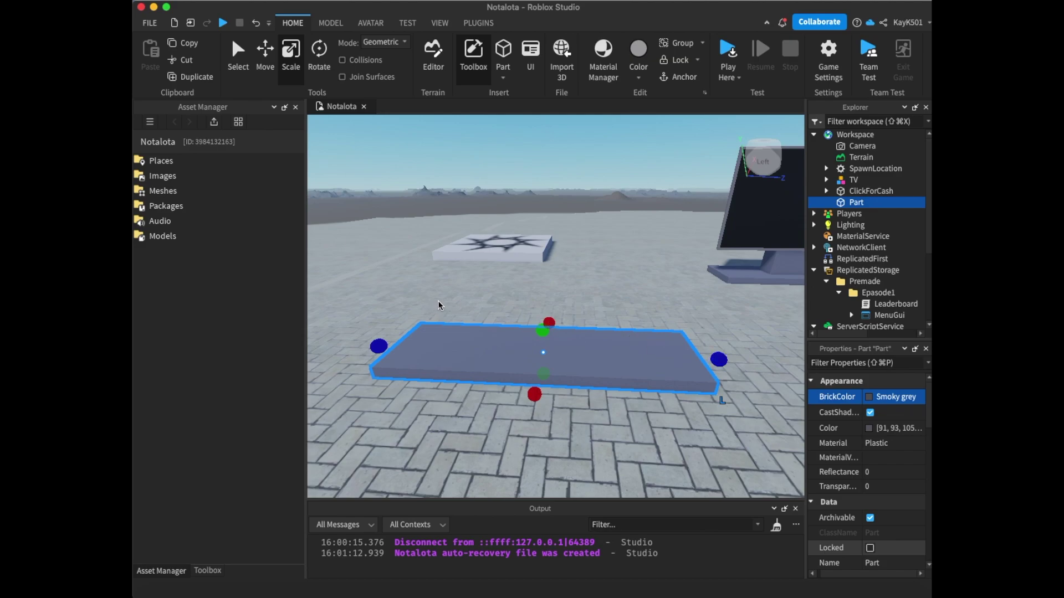
key("super+d")
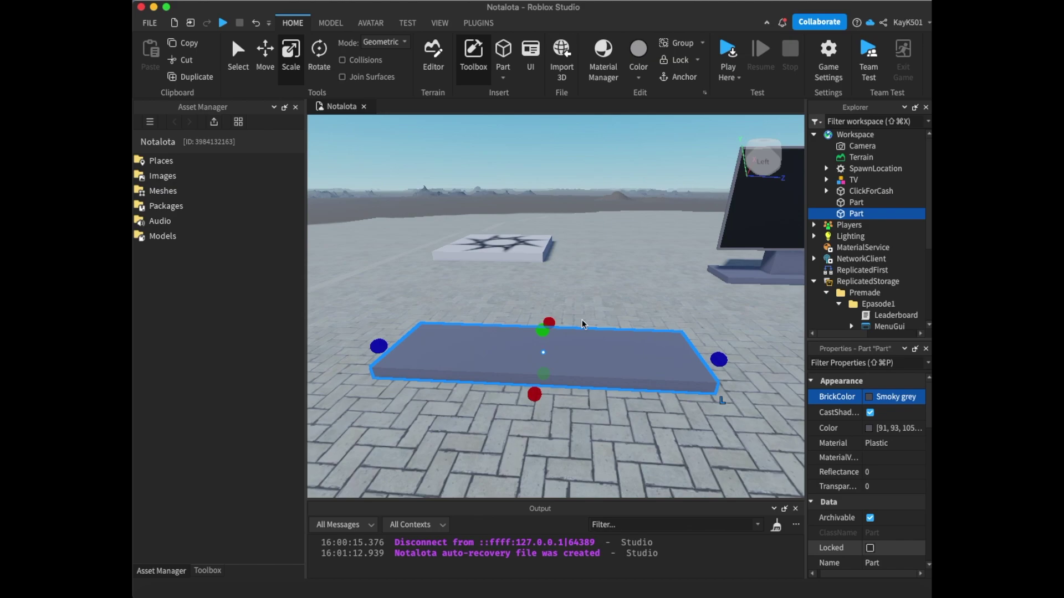
left_click_drag(543, 332, 530, 279, "shift")
left_click_drag(539, 350, 539, 339)
left_click_drag(542, 271, 541, 229)
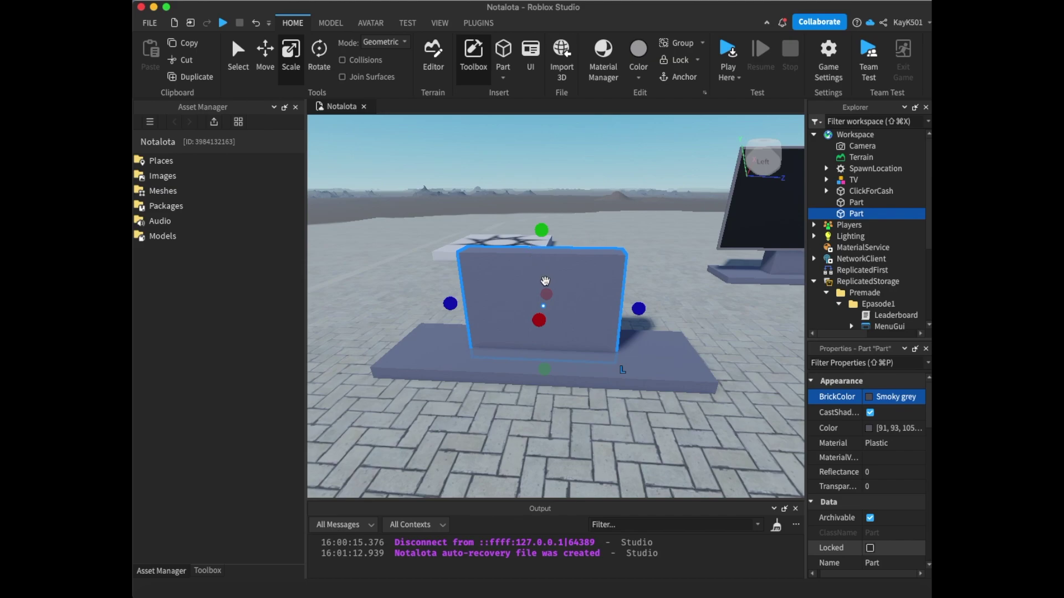
Duplicate the neck, shorten the copy from below, offset its depth towards one face, and raise its top above the neck
key("super+d")
right_click_drag(552, 309, 552, 328)
left_click_drag(474, 372, 467, 308)
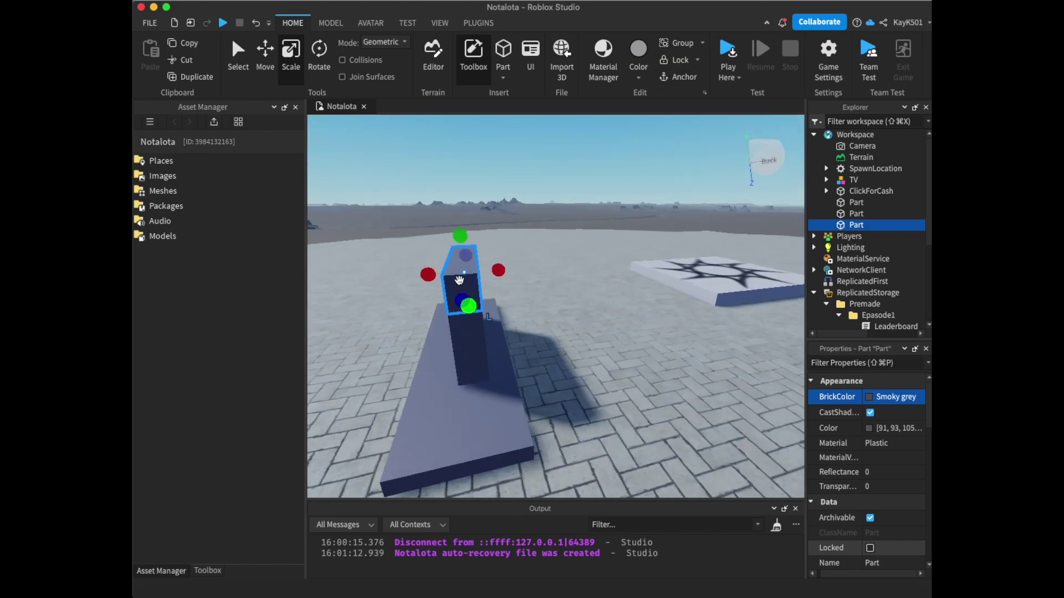
left_click_drag(419, 276, 415, 276)
left_click_drag(499, 271, 487, 270)
left_click_drag(452, 239, 447, 183)
Widen the raised copy on both sides, make it taller, and lower its bottom edge slightly to form a TV screen panel
key("a")
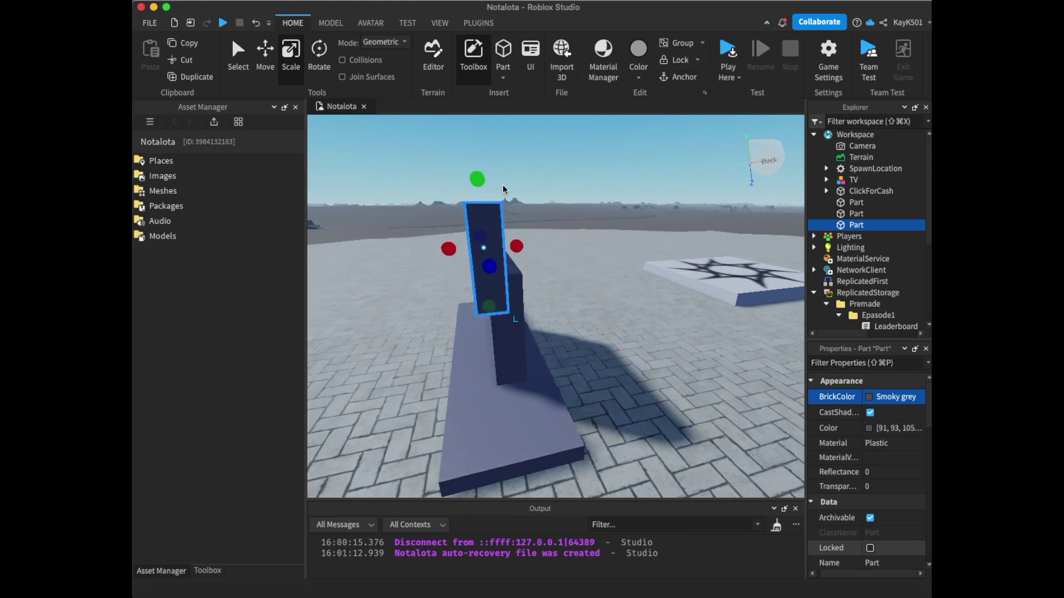
right_click_drag(503, 190, 454, 197)
key("s")
left_click_drag(572, 306, 634, 305)
key("a")
left_click_drag(489, 311, 421, 311)
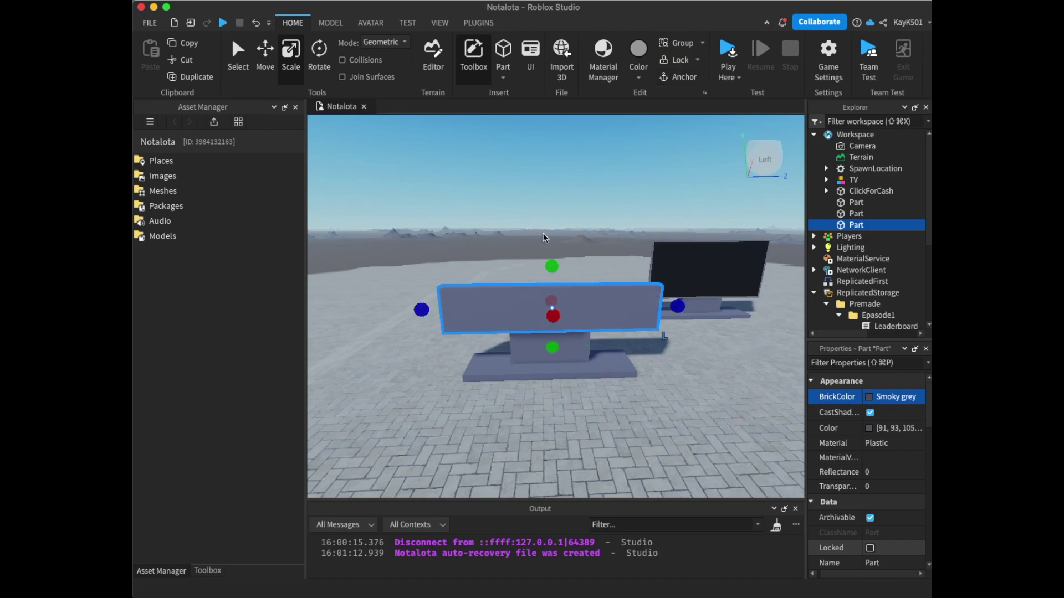
left_click_drag(552, 266, 552, 218)
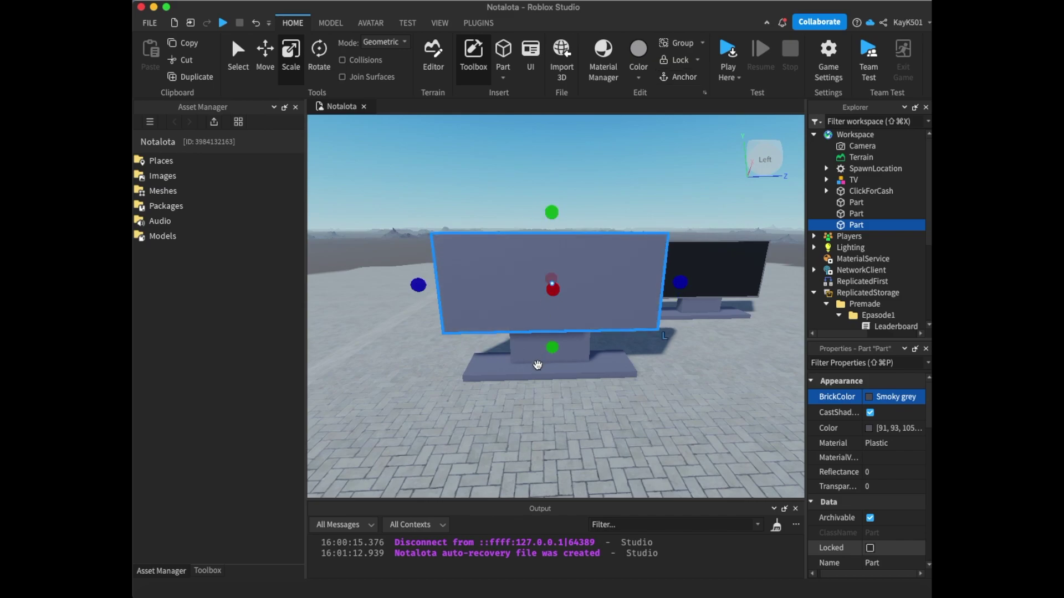
left_click_drag(552, 344, 552, 350)
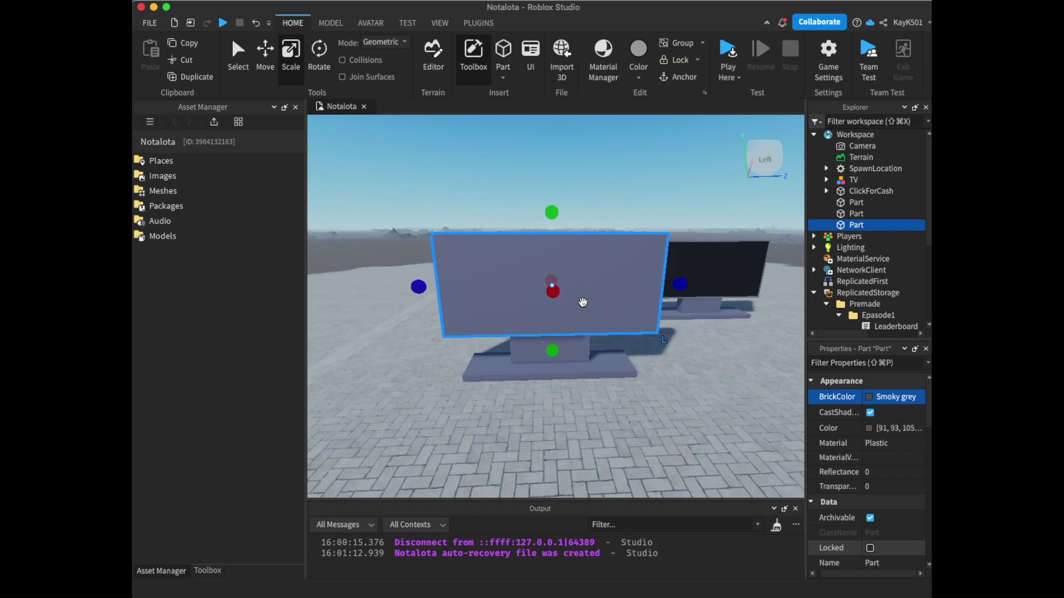
Duplicate the screen panel and shrink the copy slightly inside the panel's outer edges
key("super+d")
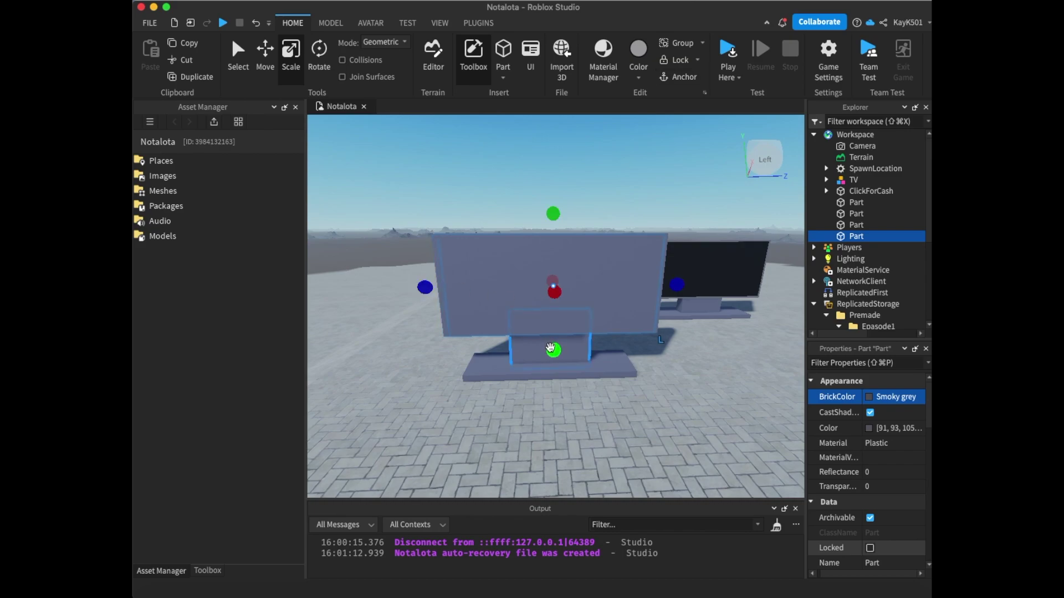
right_click_drag(547, 345, 539, 324)
key("s")
left_click(533, 315)
key("f")
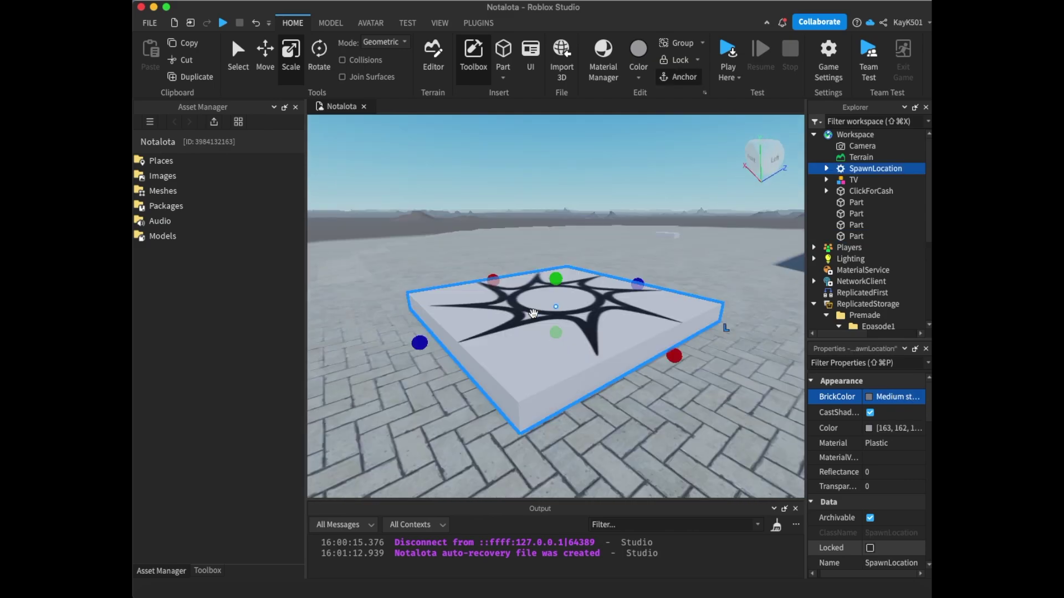
right_click_drag(533, 315, 536, 315)
key("d")
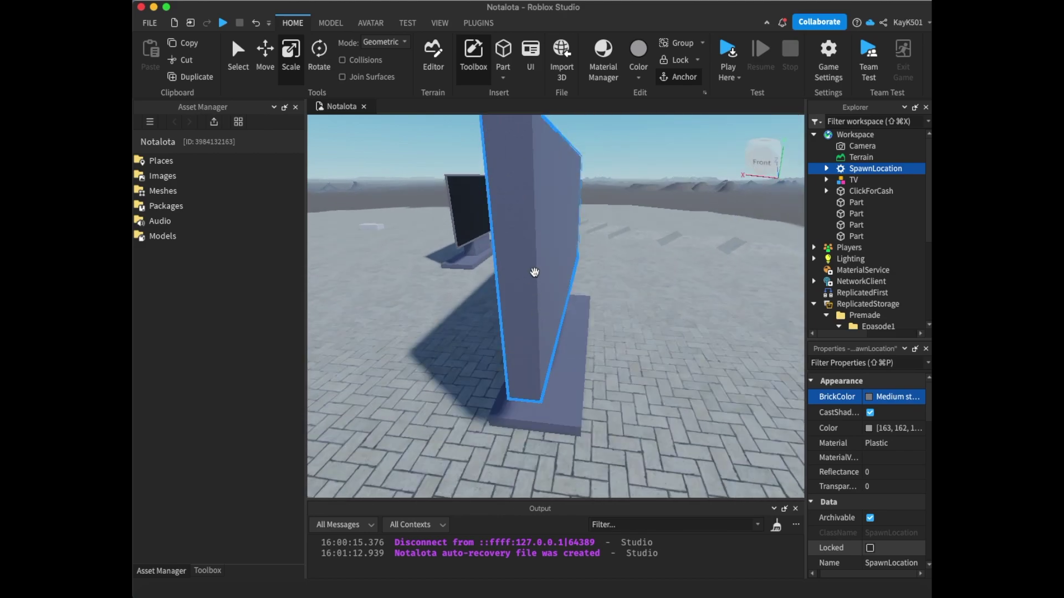
key("d")
left_click(498, 239)
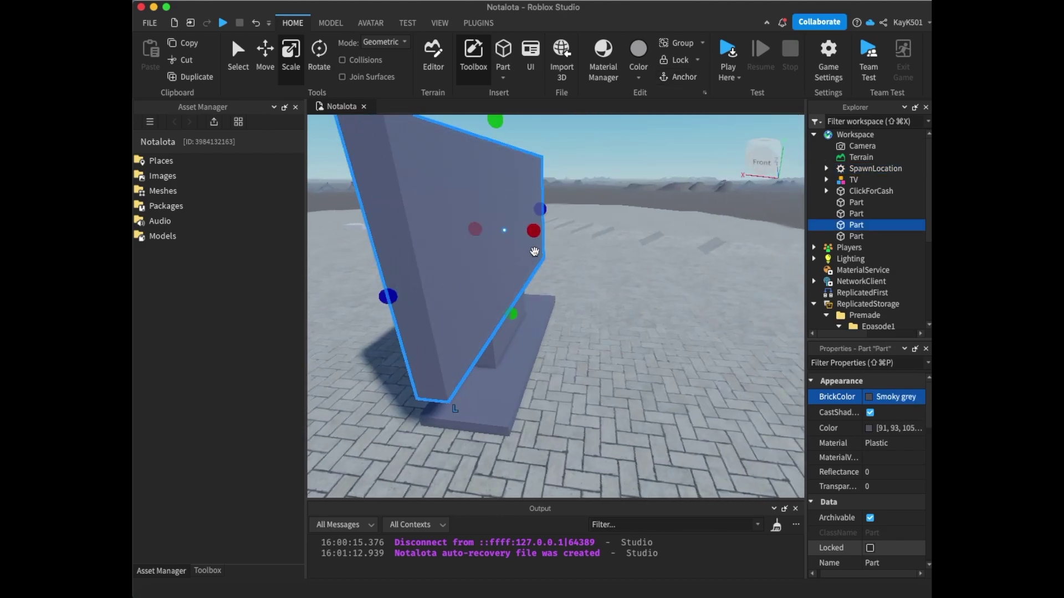
left_click(888, 400)
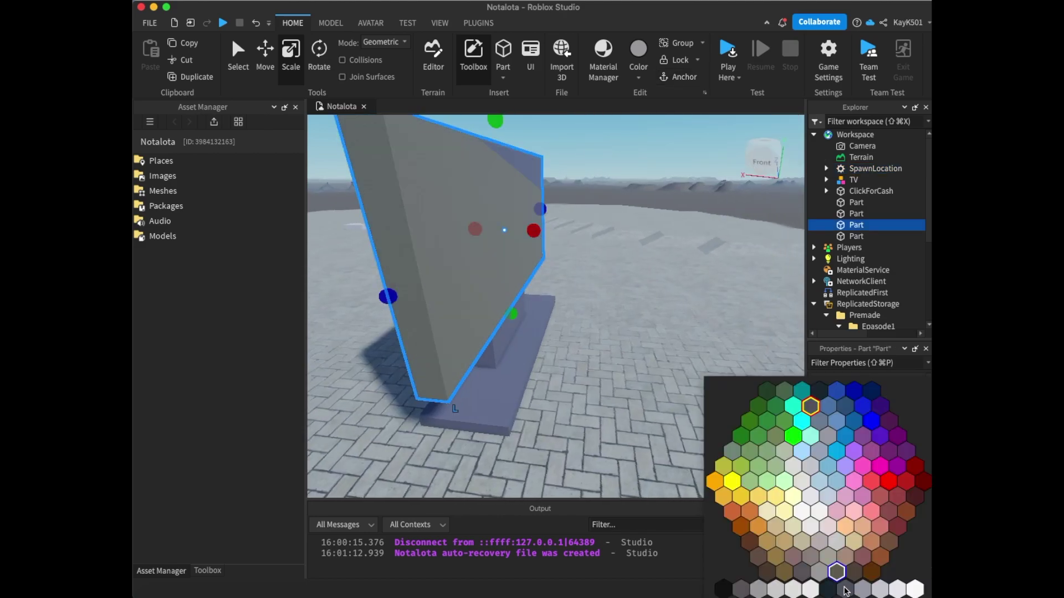
left_click(831, 590)
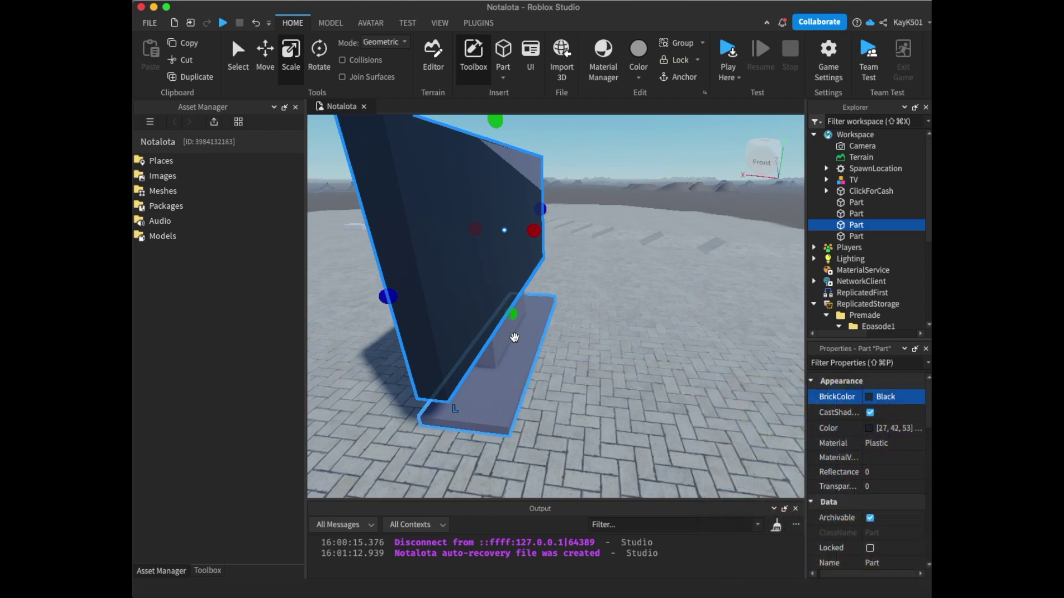
right_click_drag(385, 288, 385, 288)
left_click_drag(344, 279, 367, 272)
key("super+z")
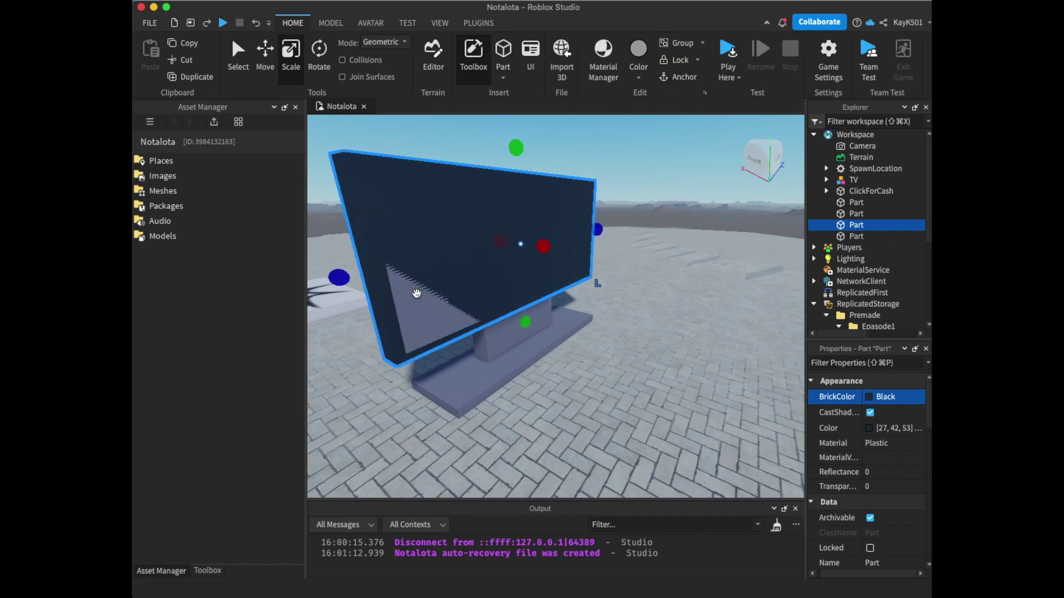
key("super+z")
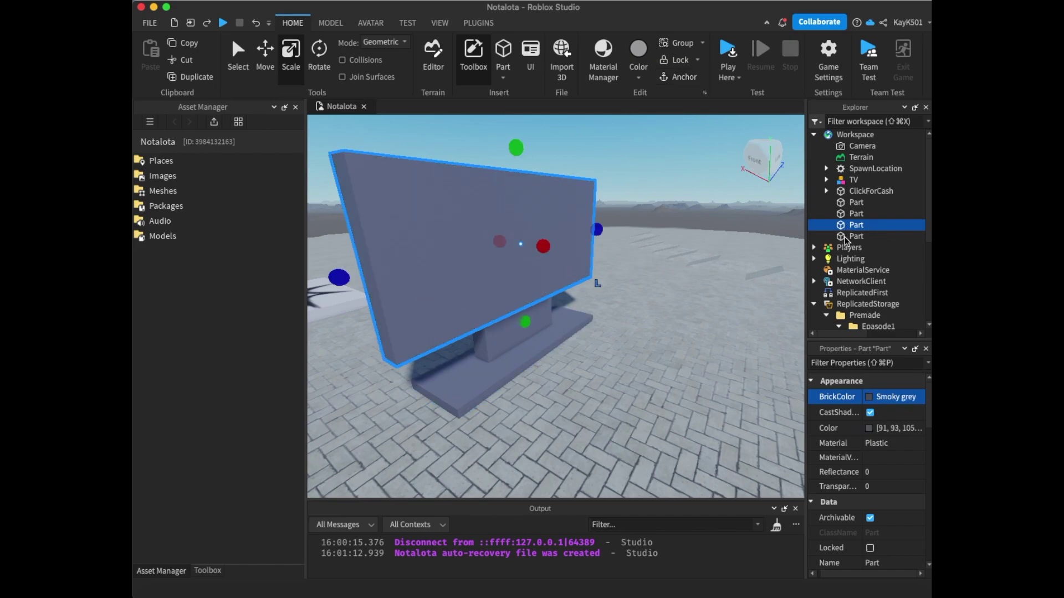
Colour the inner screen part of the new TV Really black
left_click(845, 237)
left_click(888, 398)
left_click(723, 584)
Adjust the black screen part's depth from both faces so it shows only on the front of the TV frame
left_click_drag(543, 244, 544, 244)
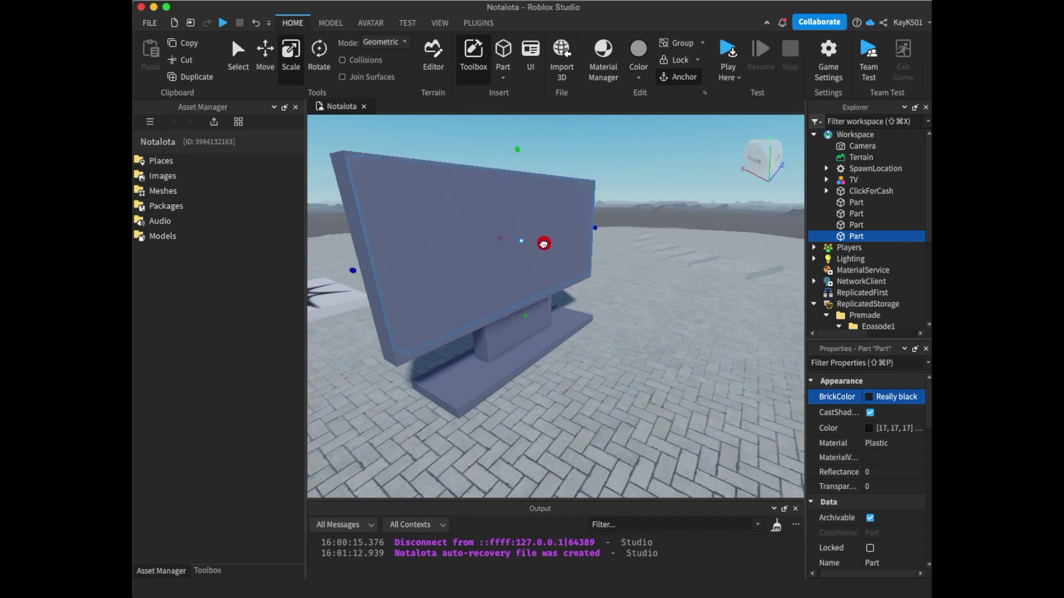
right_click_drag(544, 244, 547, 257)
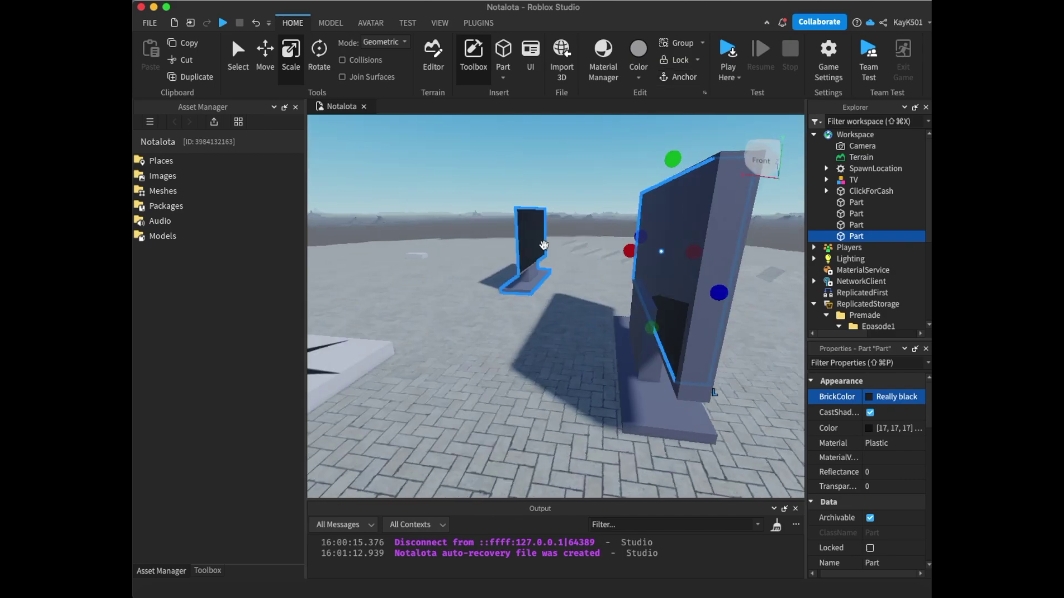
left_click_drag(630, 251, 636, 251)
key("d")
right_click_drag(636, 251, 628, 271)
key("d")
scroll(627, 271, "down", 2)
key("d")
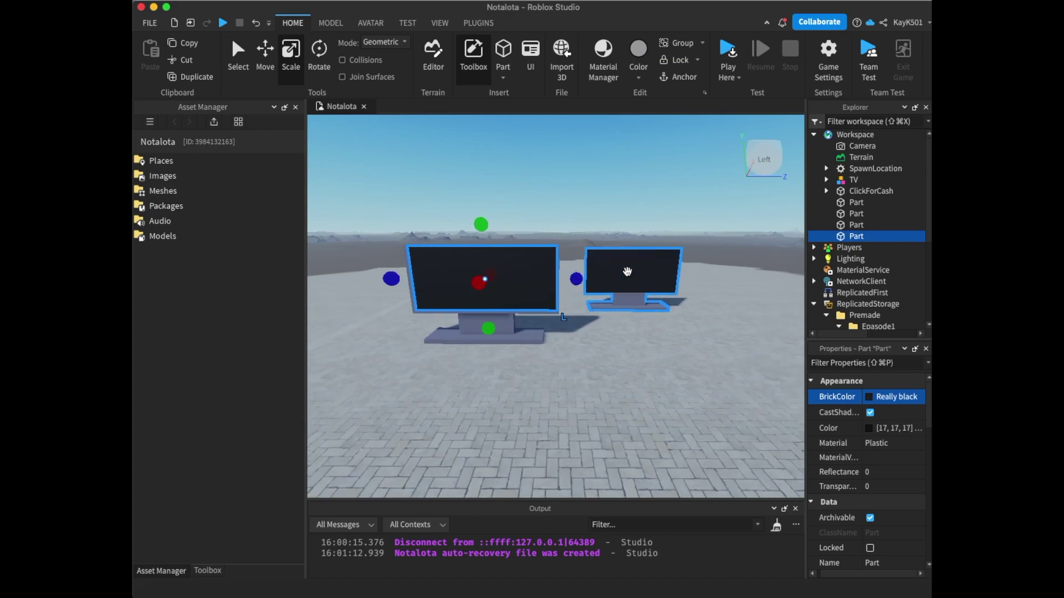
Anchor all four parts of the new TV together
left_click(846, 202, "shift")
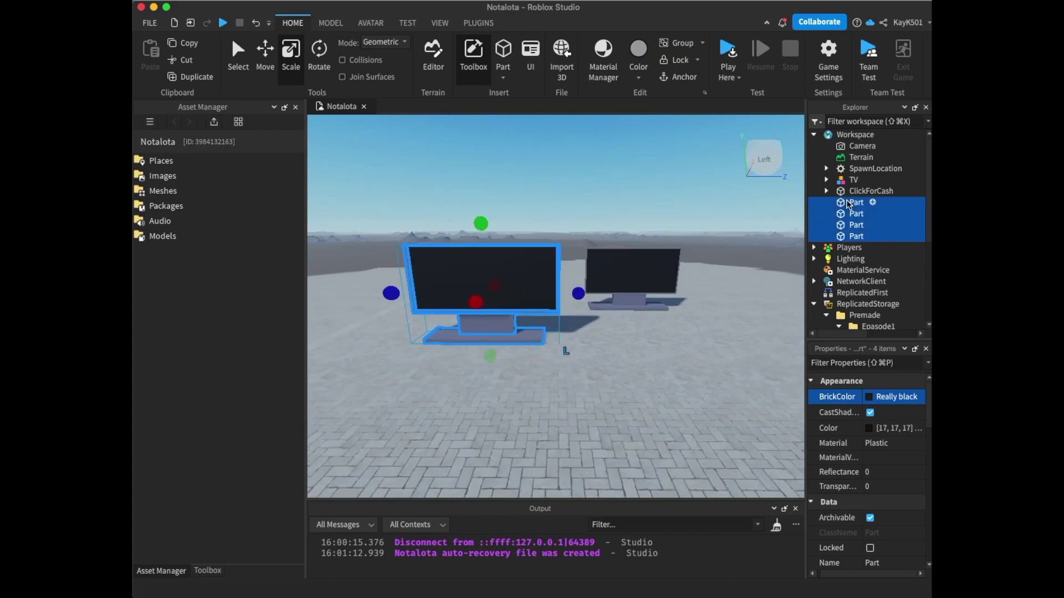
scroll(875, 462, "down", 5)
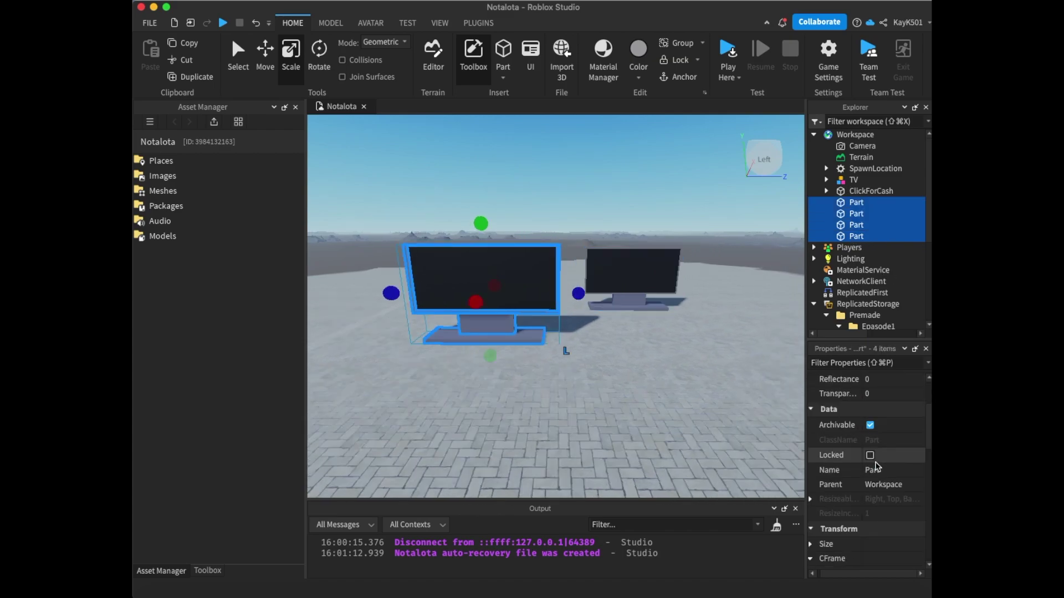
scroll(877, 468, "down", 4)
scroll(875, 467, "up", 5)
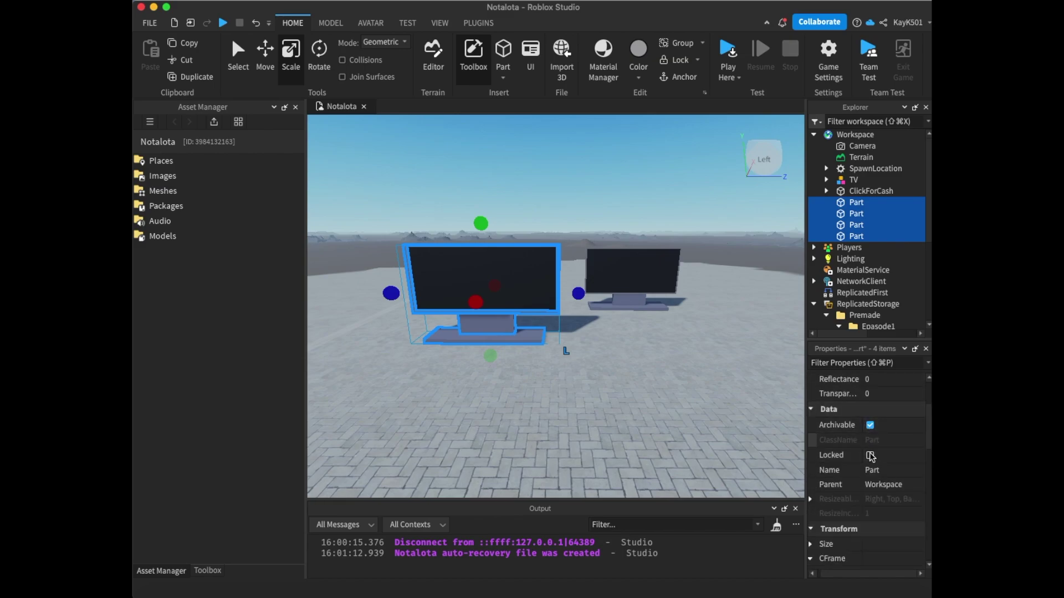
scroll(872, 465, "down", 5)
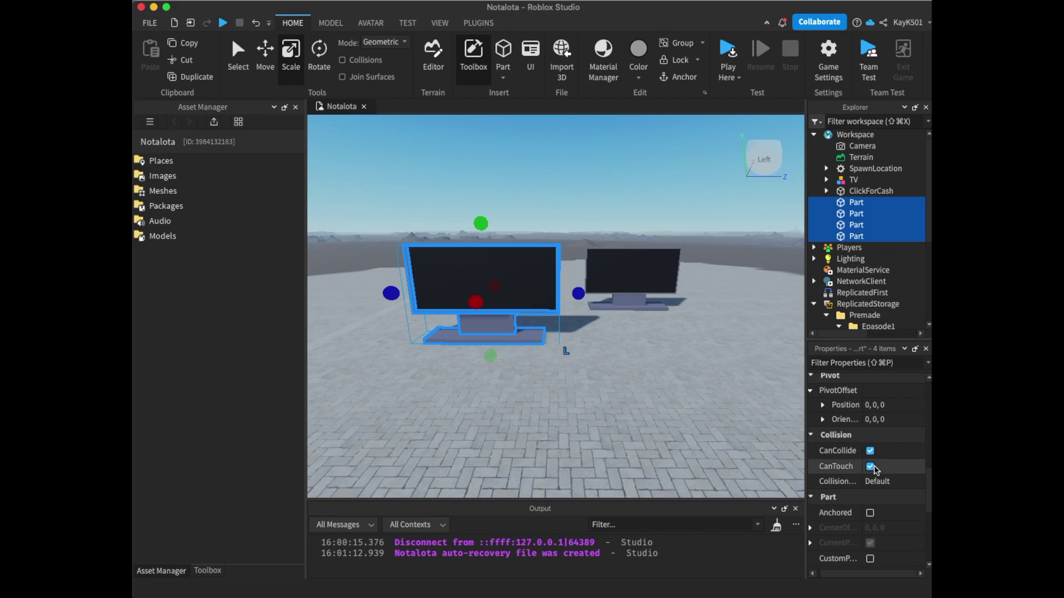
scroll(874, 469, "down", 2)
left_click(870, 468)
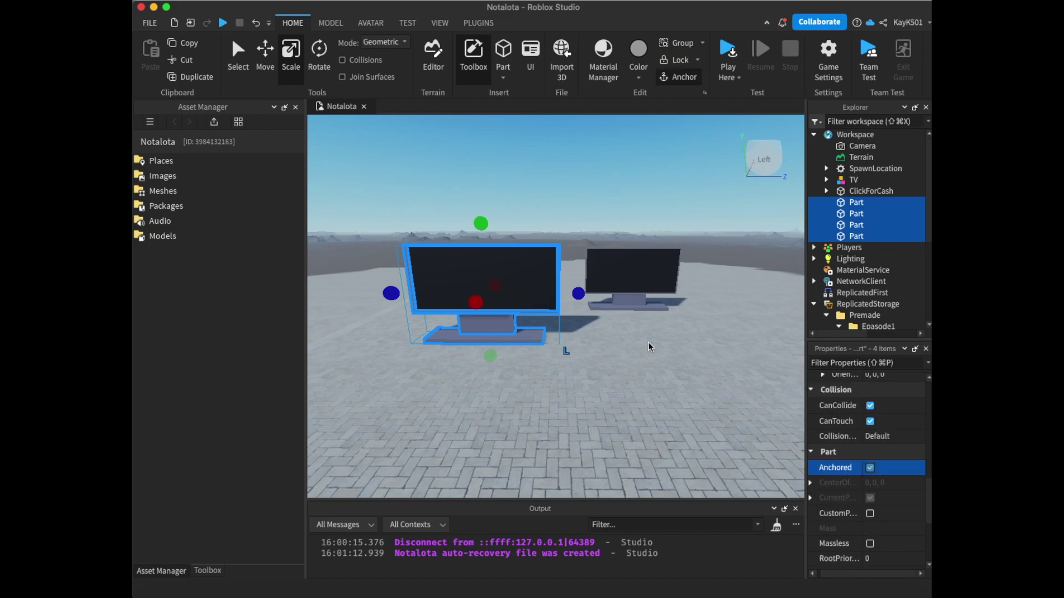
left_click(646, 357)
Group the four loose TV parts into a model and name it TV2
left_click(848, 202)
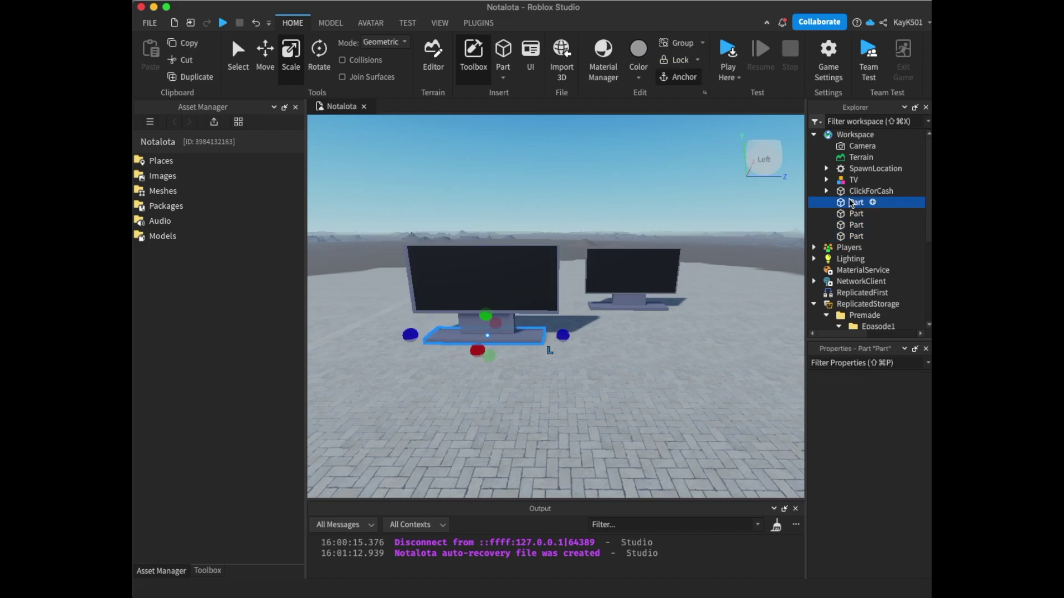
left_click(852, 237, "shift")
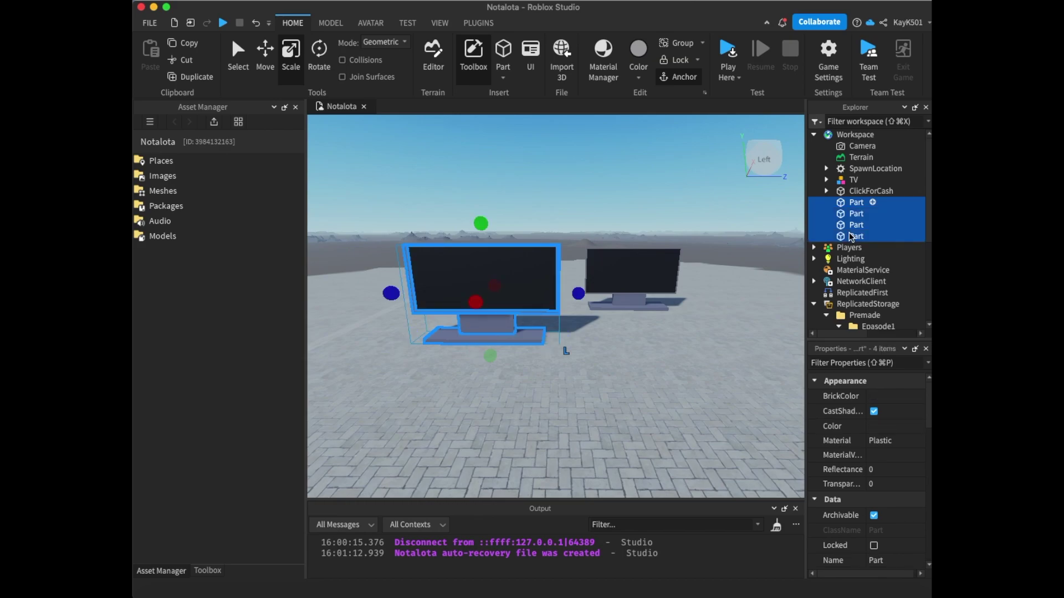
key("super+g")
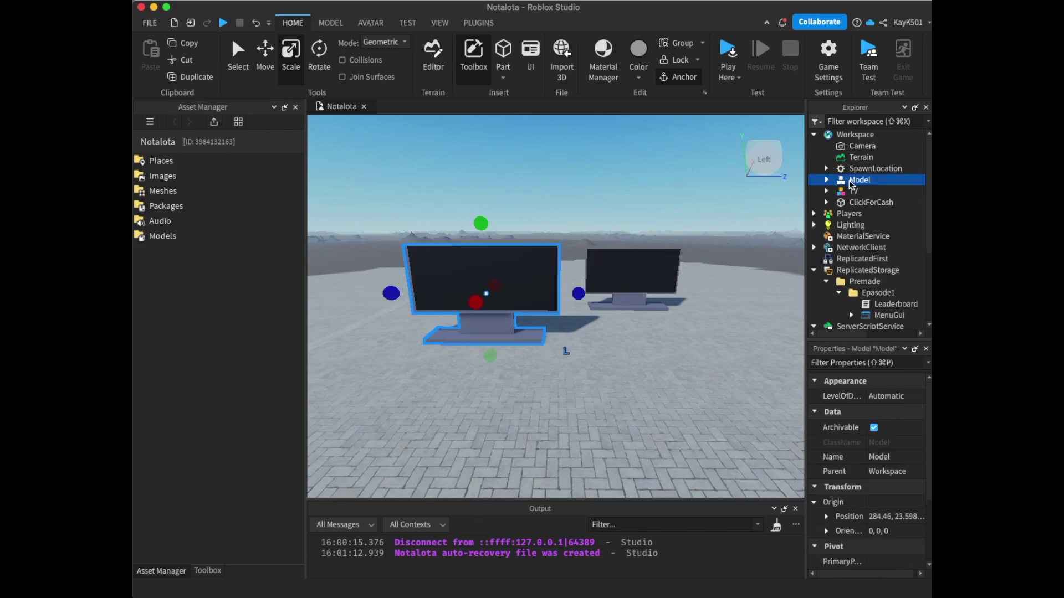
double_click(850, 180)
type("TV2")
key("Return")
Reparent the original TV model from Workspace to the Epasode1 folder in ReplicatedStorage
left_click(844, 187)
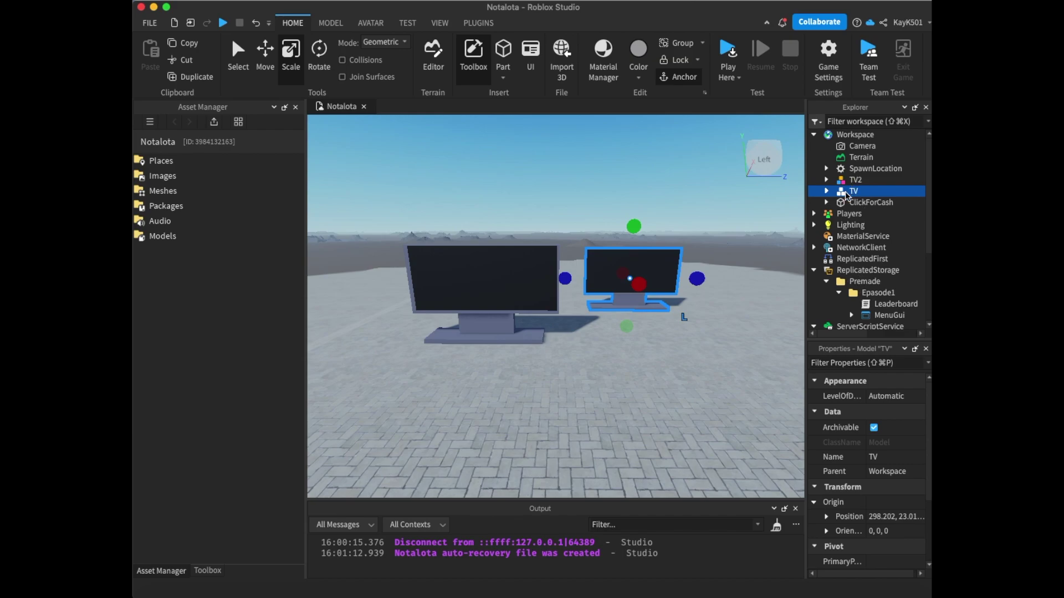
scroll(894, 454, "down", 3)
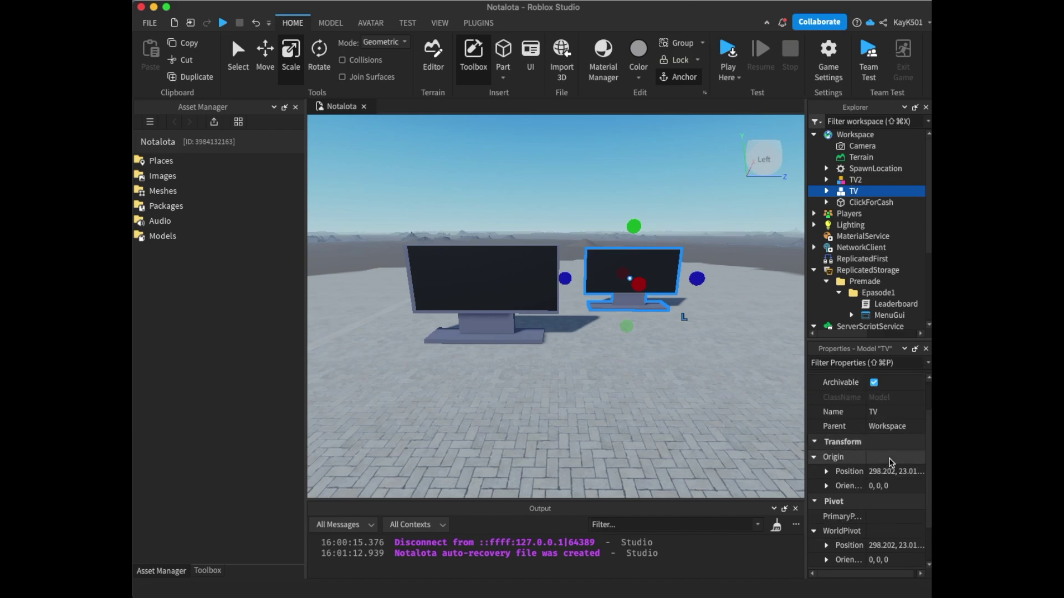
left_click(884, 426)
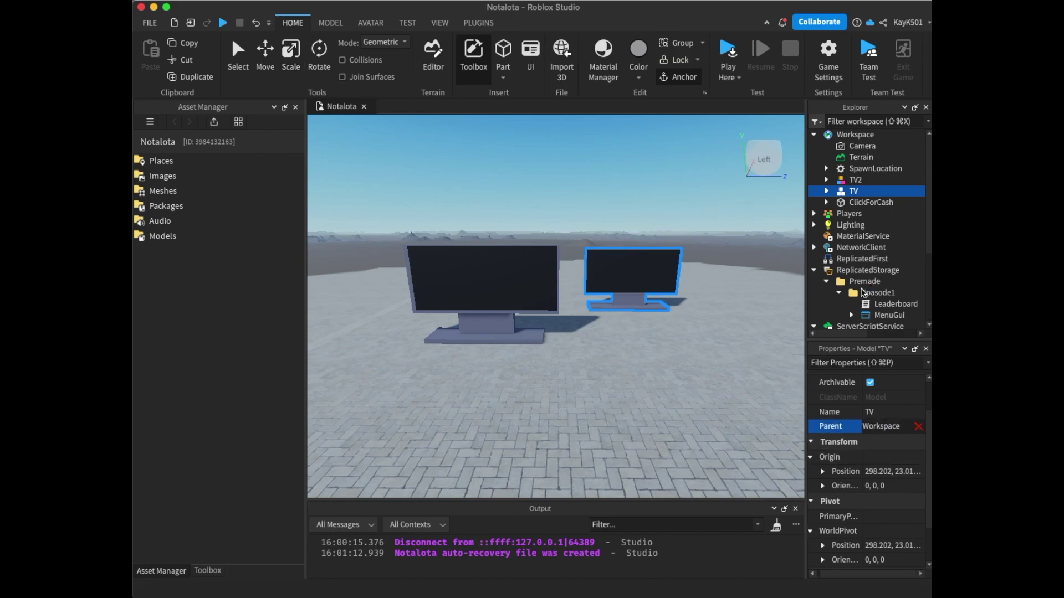
left_click(864, 293)
left_click(614, 281)
right_click_drag(613, 281, 568, 252)
scroll(565, 256, "up", 3)
scroll(572, 256, "down", 2)
left_click_drag(606, 287, 566, 307)
right_click_drag(564, 306, 566, 306)
left_click_drag(567, 306, 568, 306)
right_click_drag(566, 307, 568, 306)
left_click_drag(568, 306, 655, 255)
left_click(706, 291)
right_click_drag(706, 290, 706, 291)
key("a")
key("s")
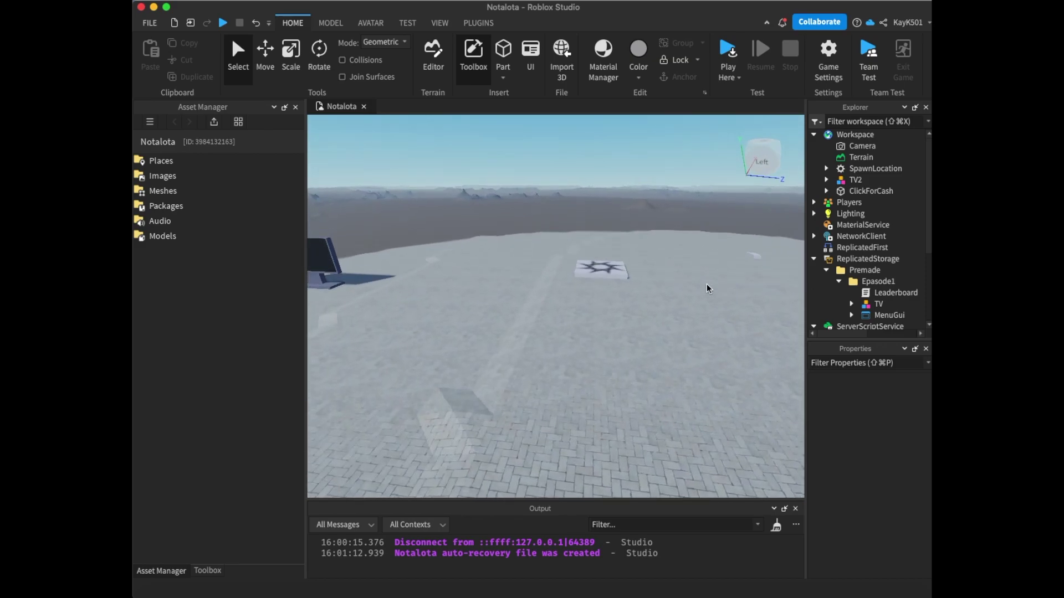
Reparent the premade MenuGui from the Epasode1 folder to StarterGui to preview its Menu button
scroll(872, 288, "down", 2)
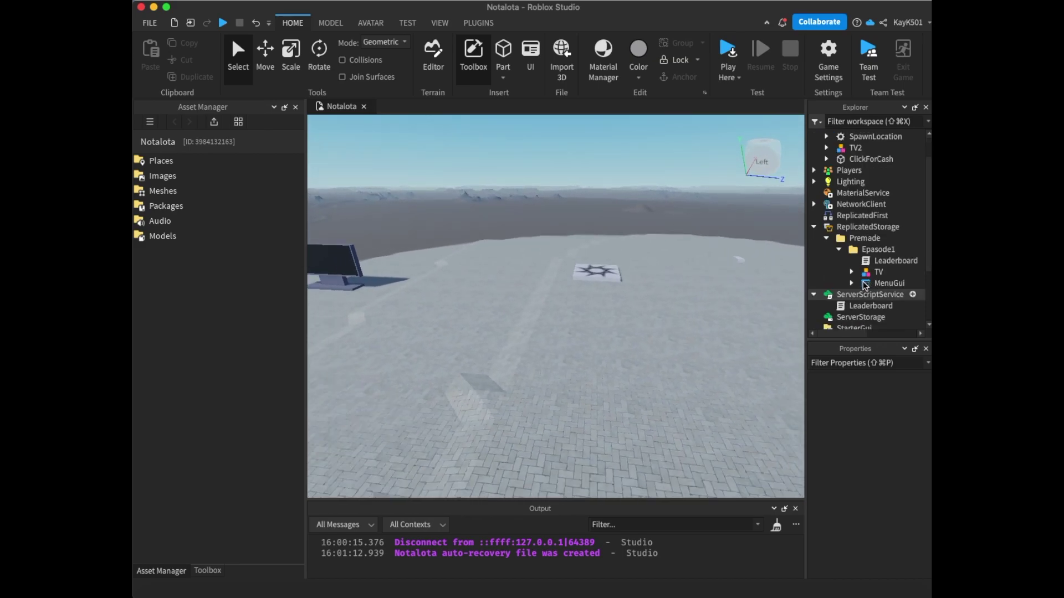
left_click(864, 282)
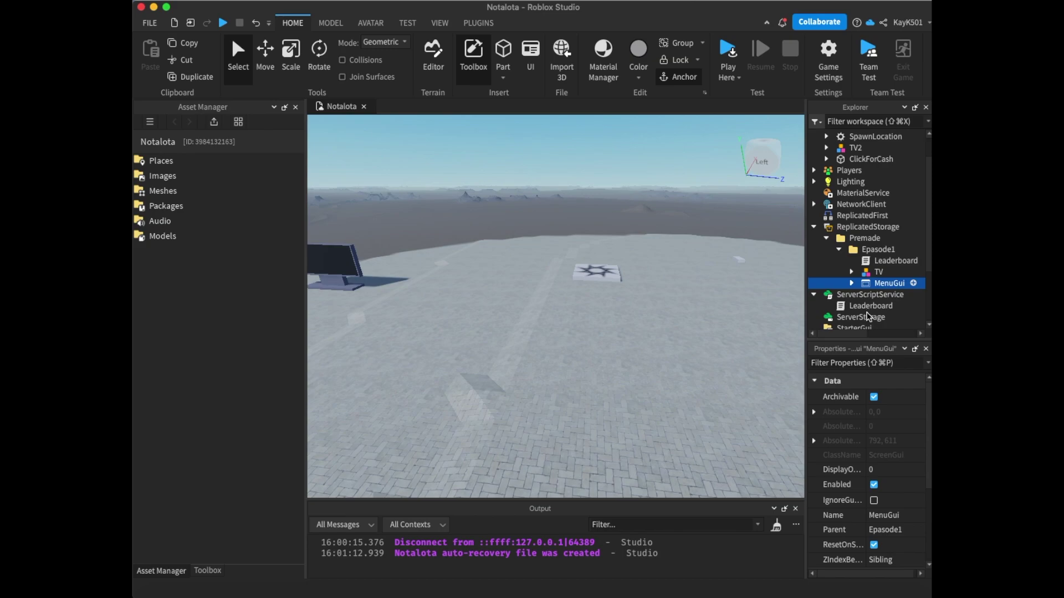
scroll(872, 282, "down", 5)
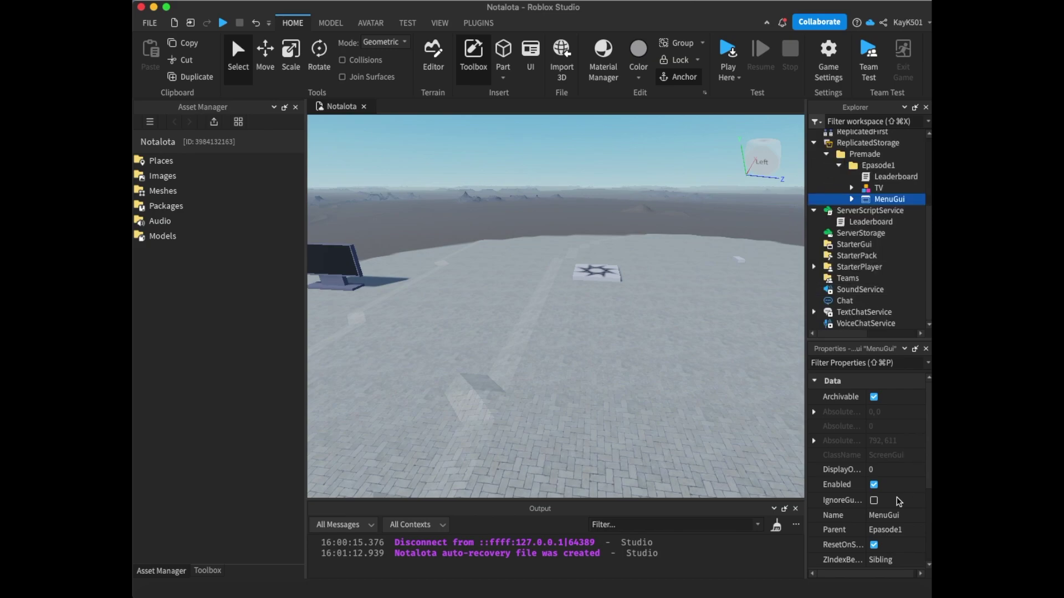
left_click(877, 530)
left_click(848, 245)
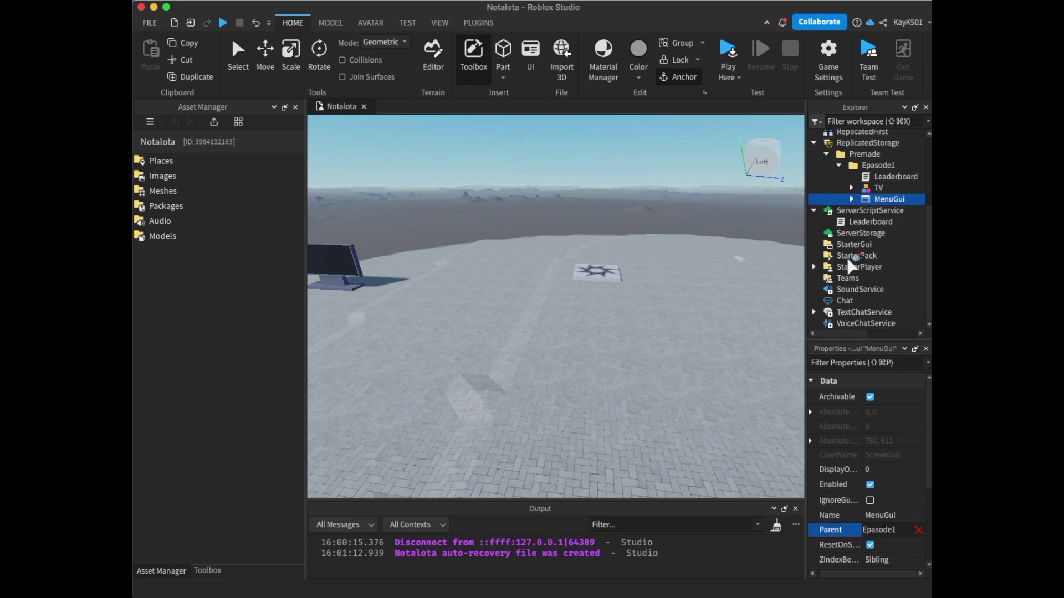
left_click(845, 246)
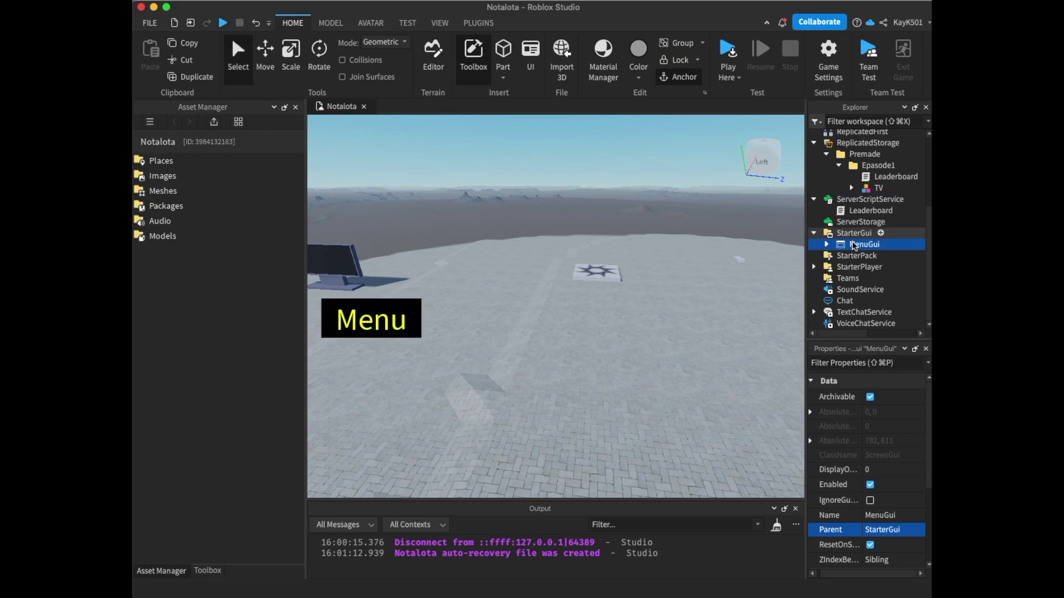
left_click(651, 300)
right_click_drag(652, 301, 652, 301)
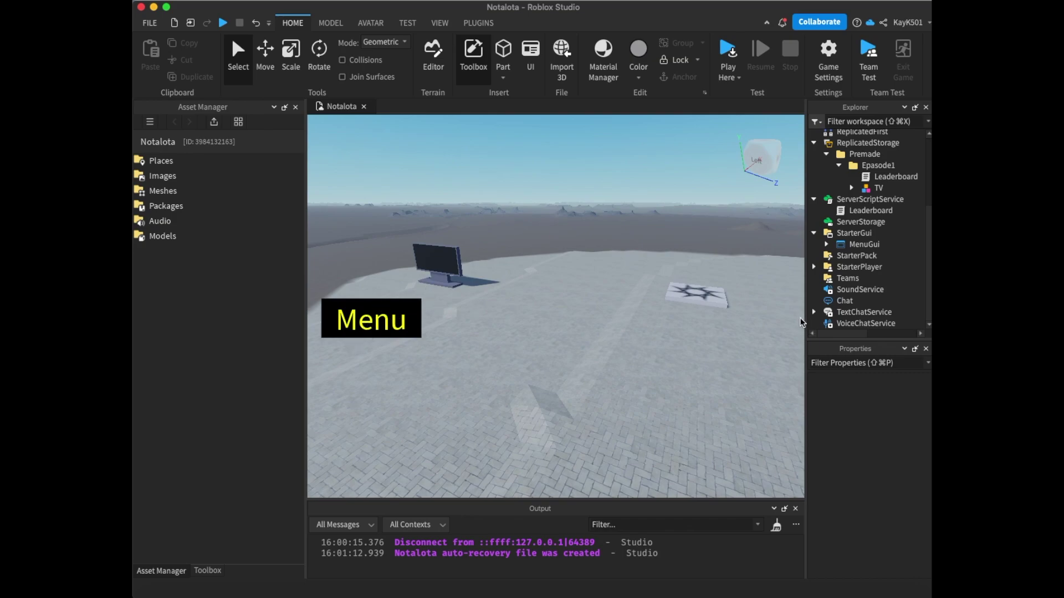
Reparent MenuGui from StarterGui back to the Epasode1 folder
left_click(857, 246)
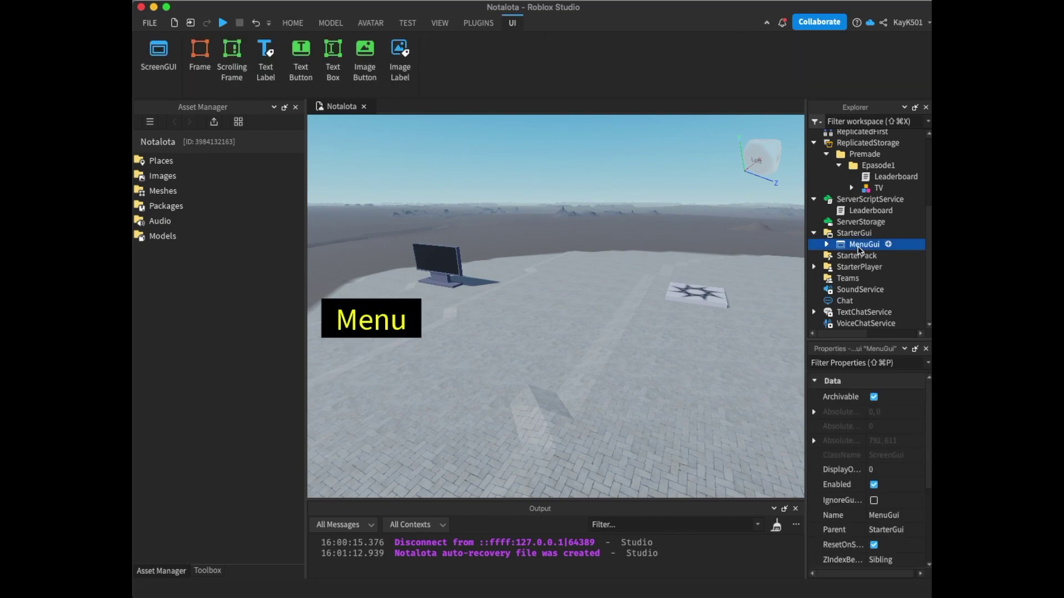
left_click(879, 531)
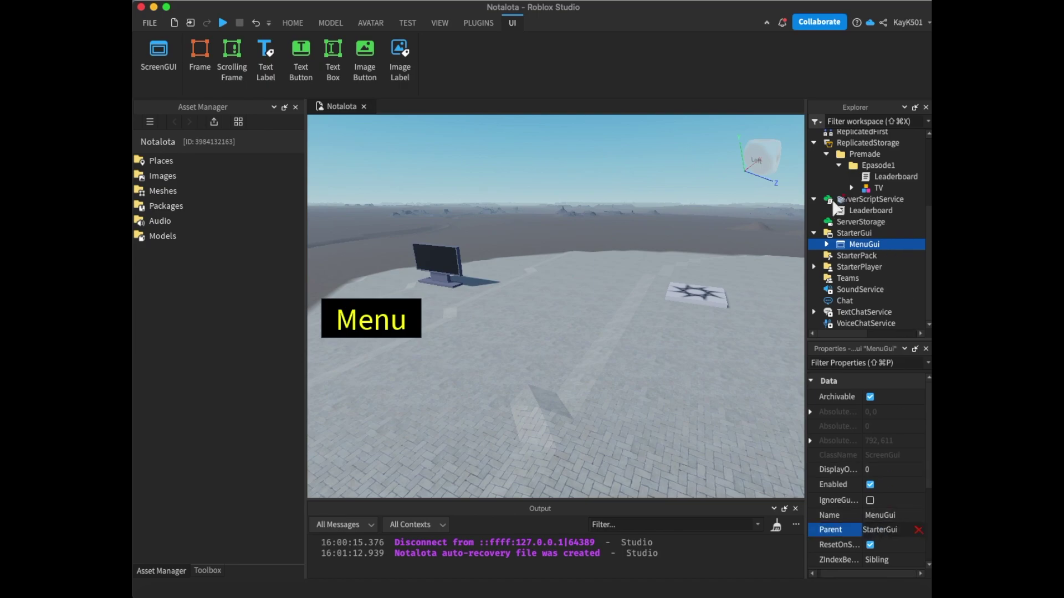
left_click(868, 164)
Add a ScreenGui to StarterGui and insert a TextButton inside it
left_click(880, 247)
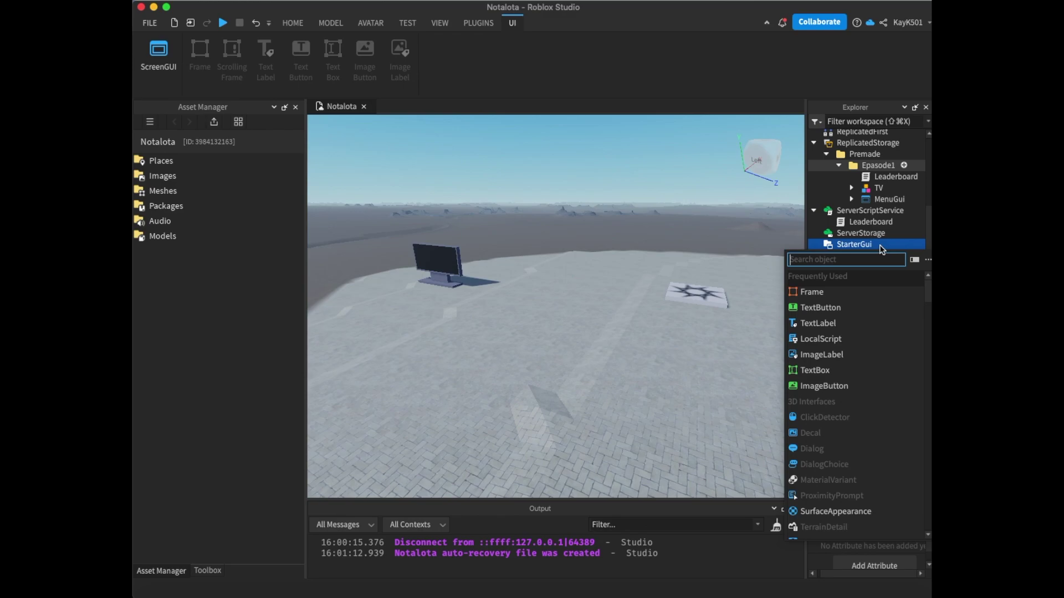
type("Scre")
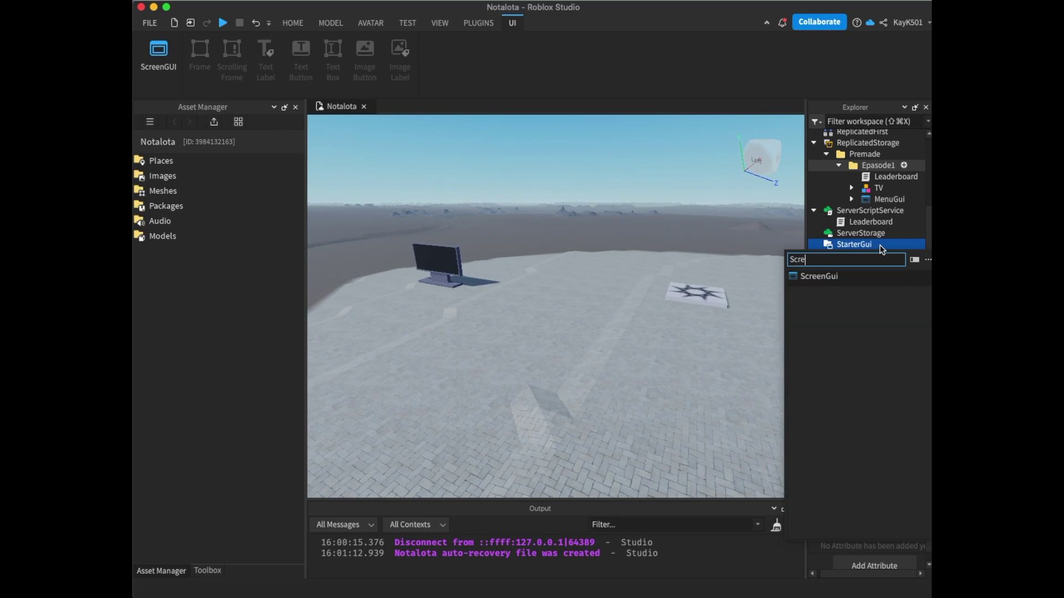
key("Return")
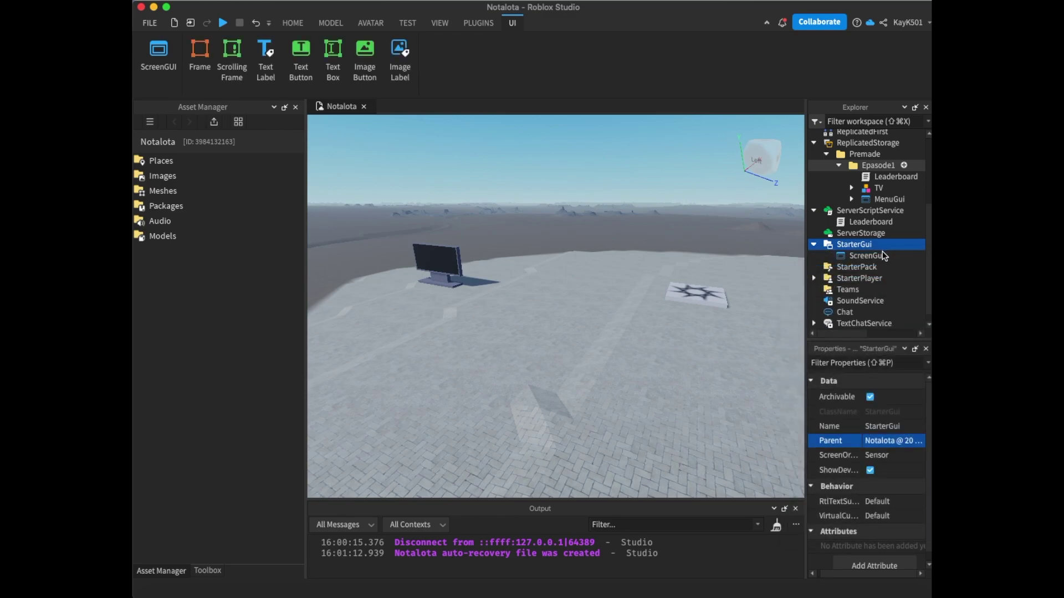
left_click(880, 256)
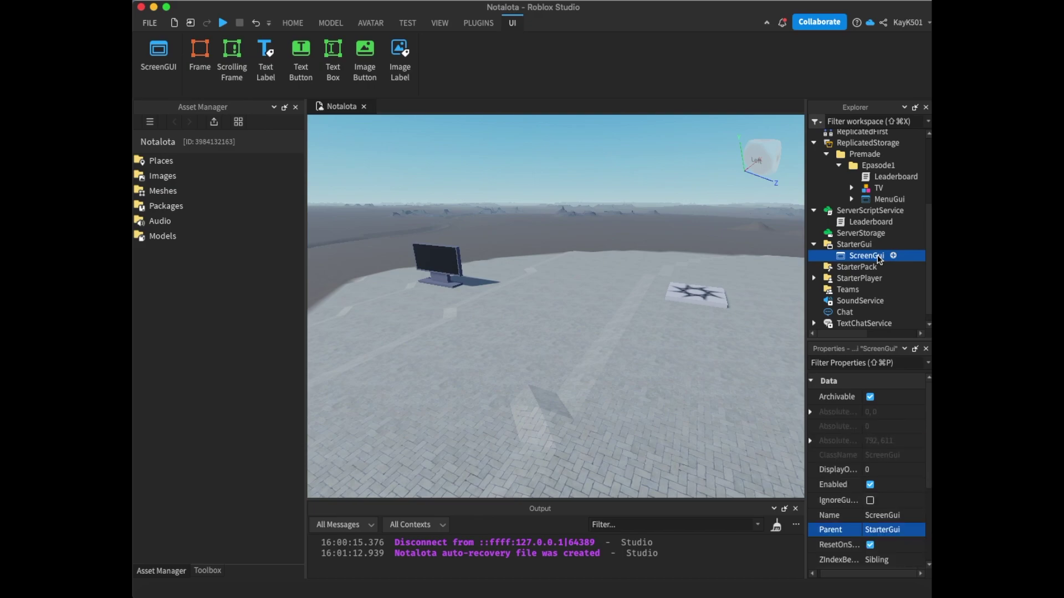
left_click(893, 255)
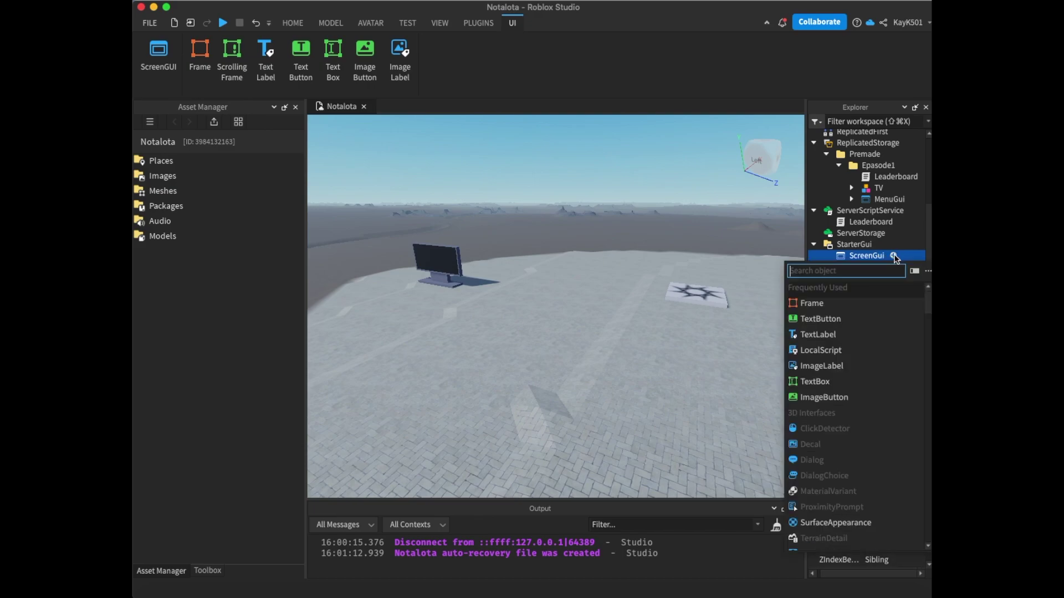
left_click(817, 319)
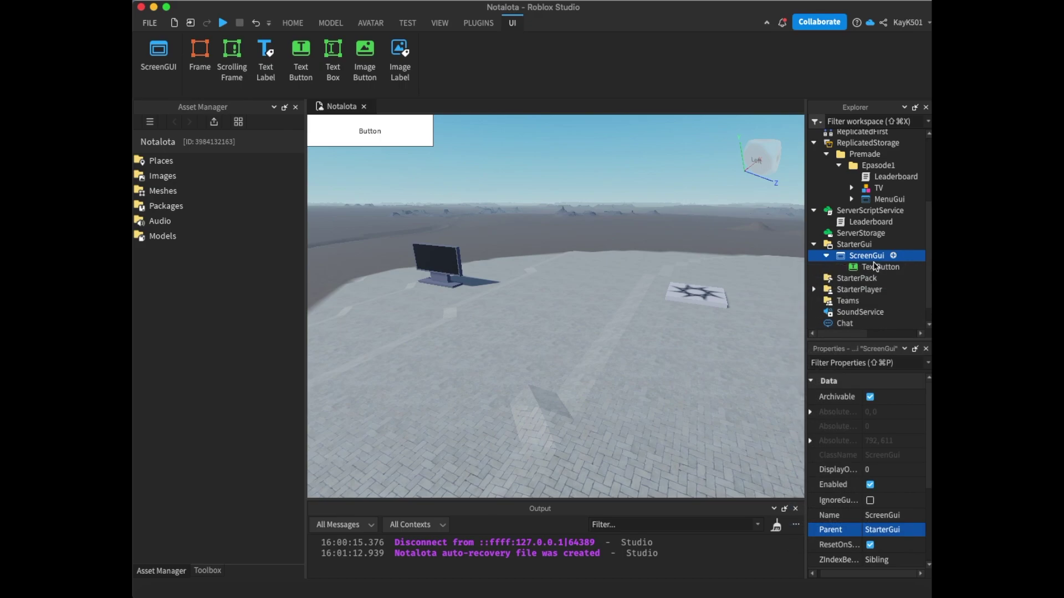
Try to set the TextButton's Size to a scale of 0.2 wide and 0.1 high with zero offsets
left_click(868, 268)
scroll(872, 444, "down", 10)
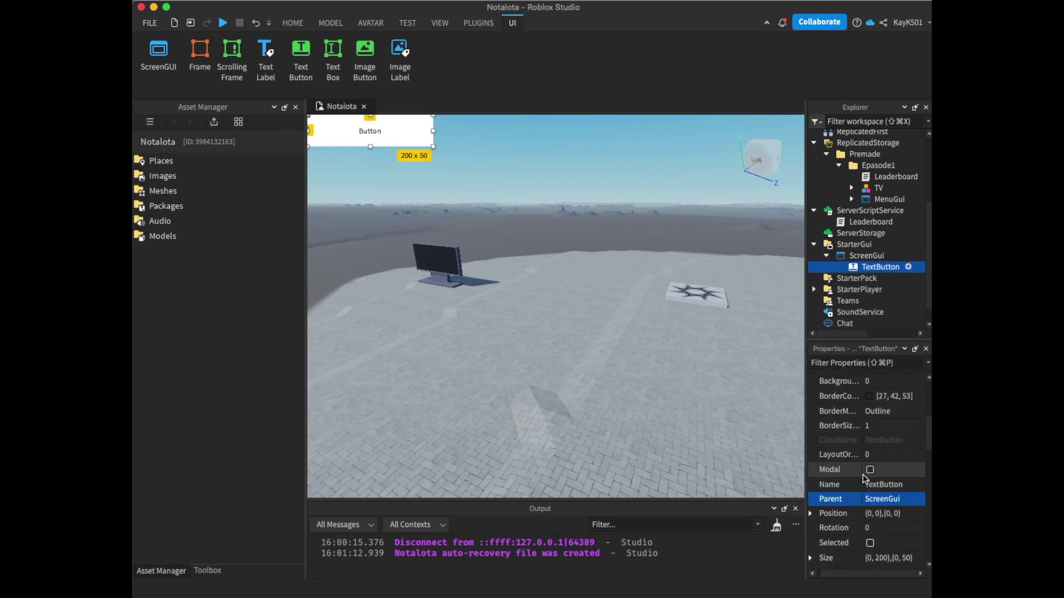
left_click(880, 468)
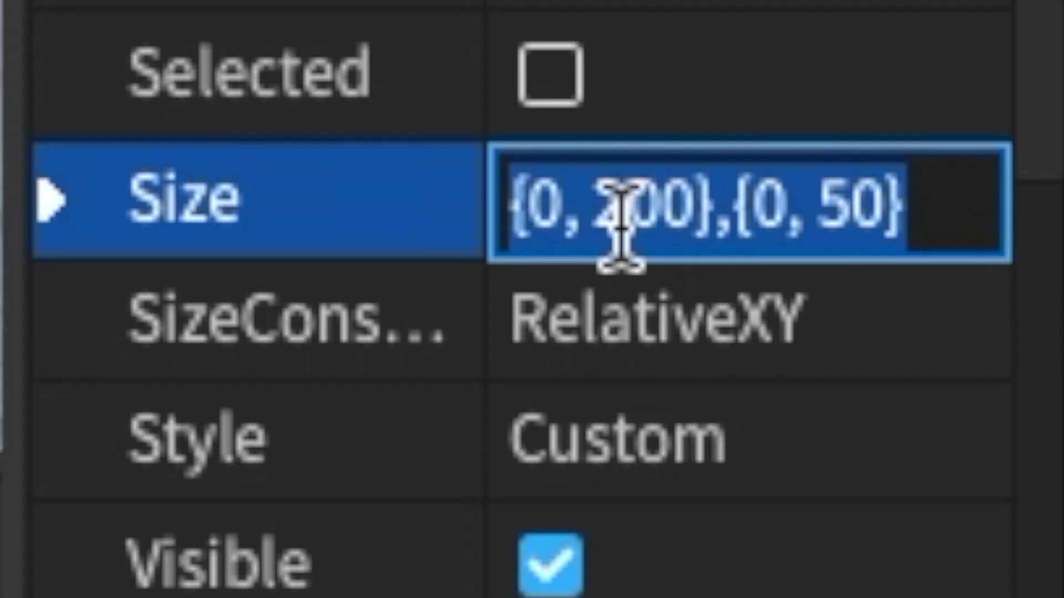
type("{},{}")
key("Left")
key("Left")
key("Left")
key("Left")
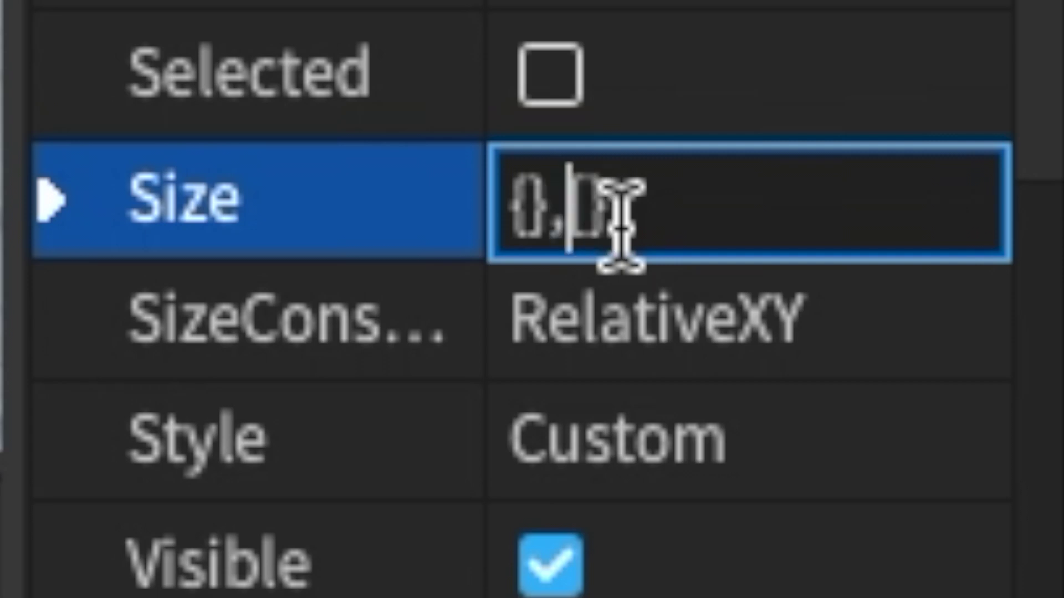
type("0.2,0")
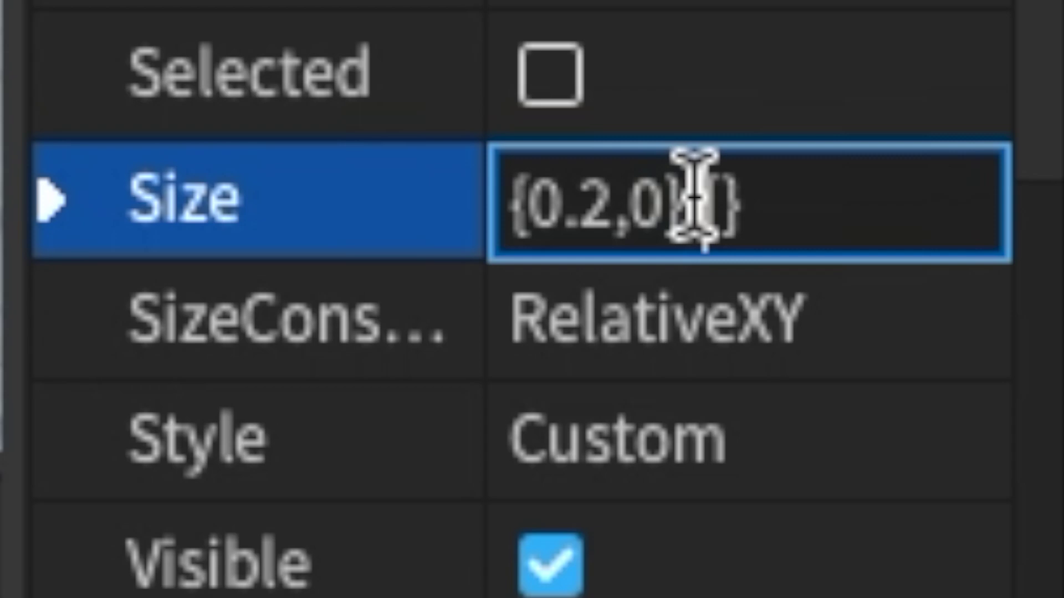
key("Right")
key("Right")
key("Right")
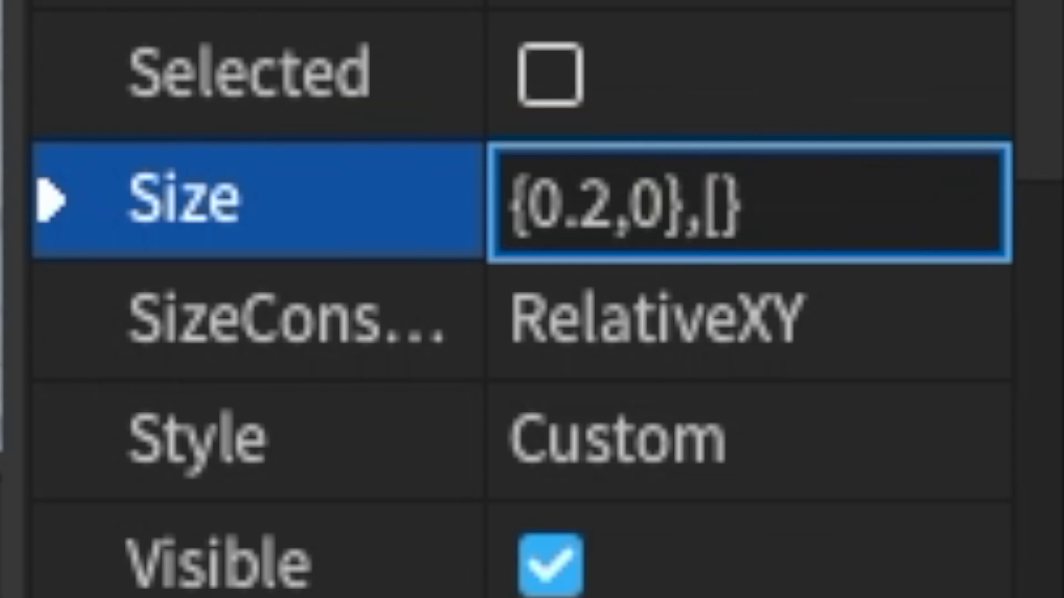
type("0.1,0")
key("Return")
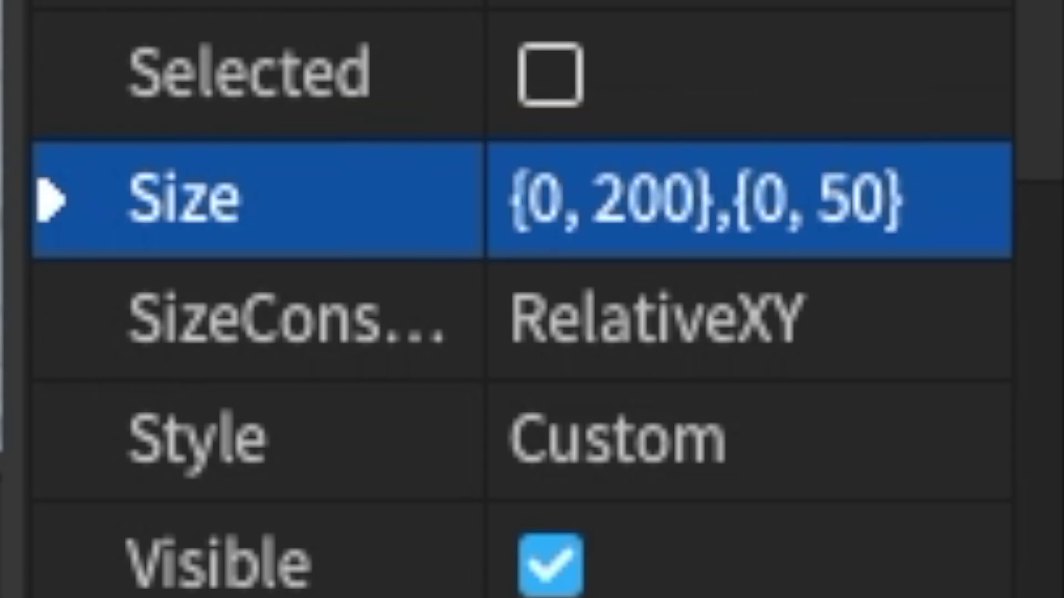
Set the TextButton's Size to {0.2, 0},{0.1, 0} and move it near the left edge of the screen at about mid-height
left_click(647, 208)
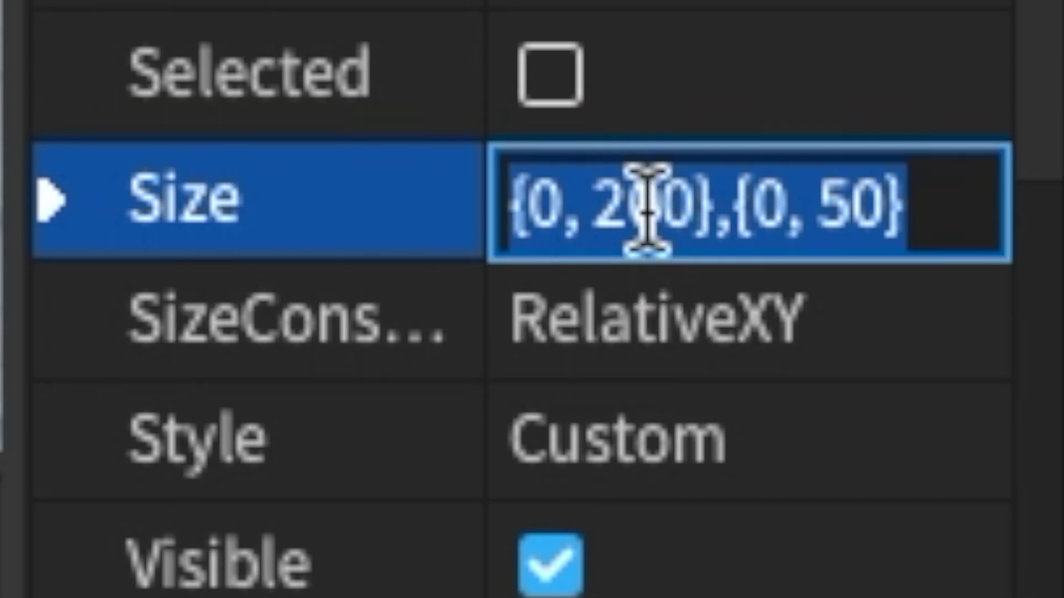
type("{},{}")
key("Left")
key("Left")
key("Left")
key("Left")
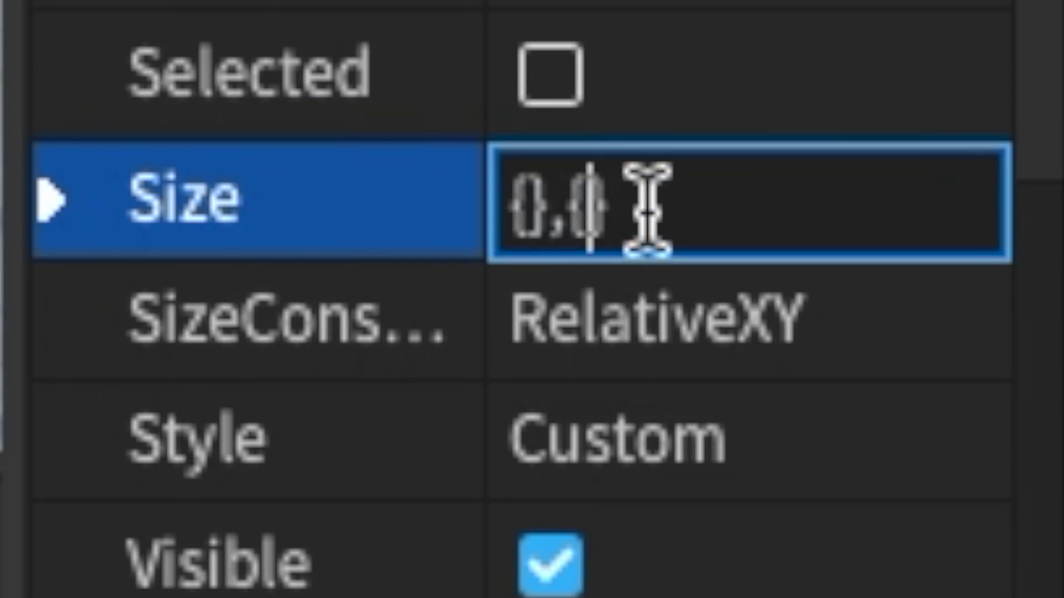
type("0.1,0")
key("Right")
key("Right")
key("Right")
key("Left")
key("Left")
key("Left")
key("Left")
key("Left")
key("Left")
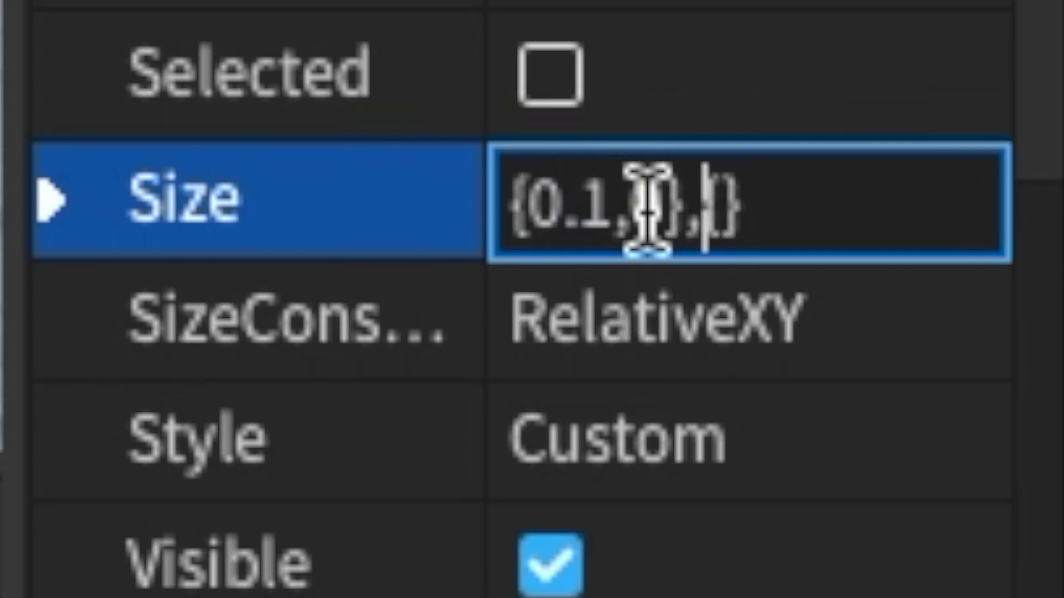
key("BackSpace")
type("2")
key("Right")
key("Right")
key("Right")
key("Right")
key("Right")
key("Right")
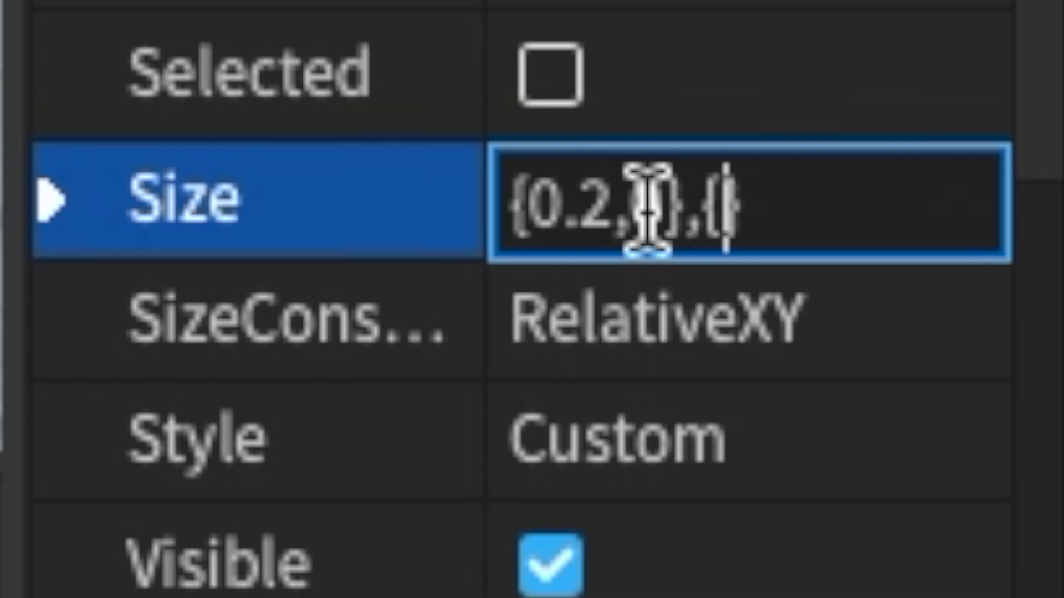
type("0.1, 0")
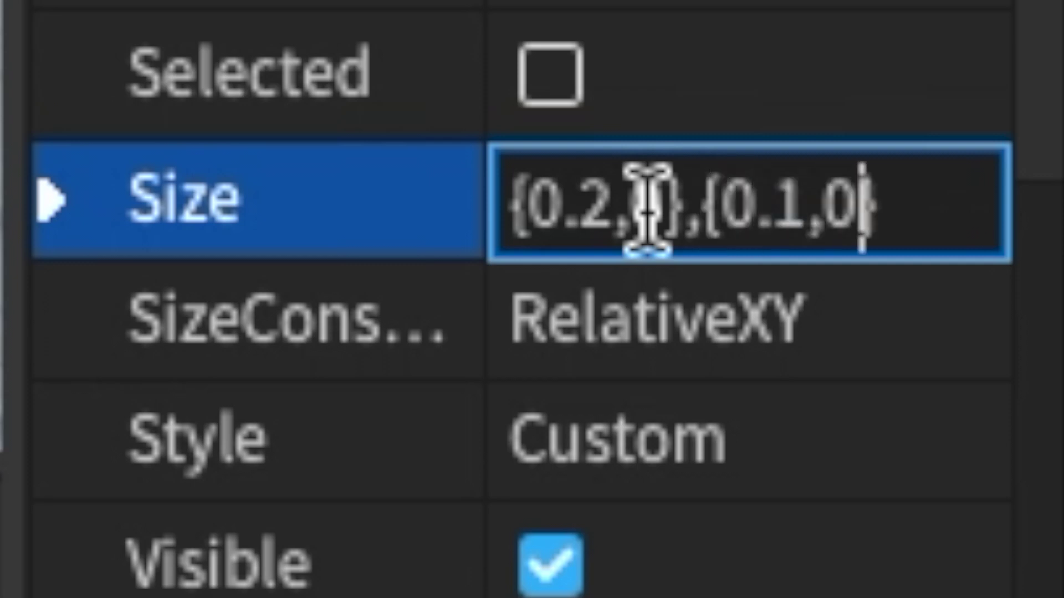
key("Return")
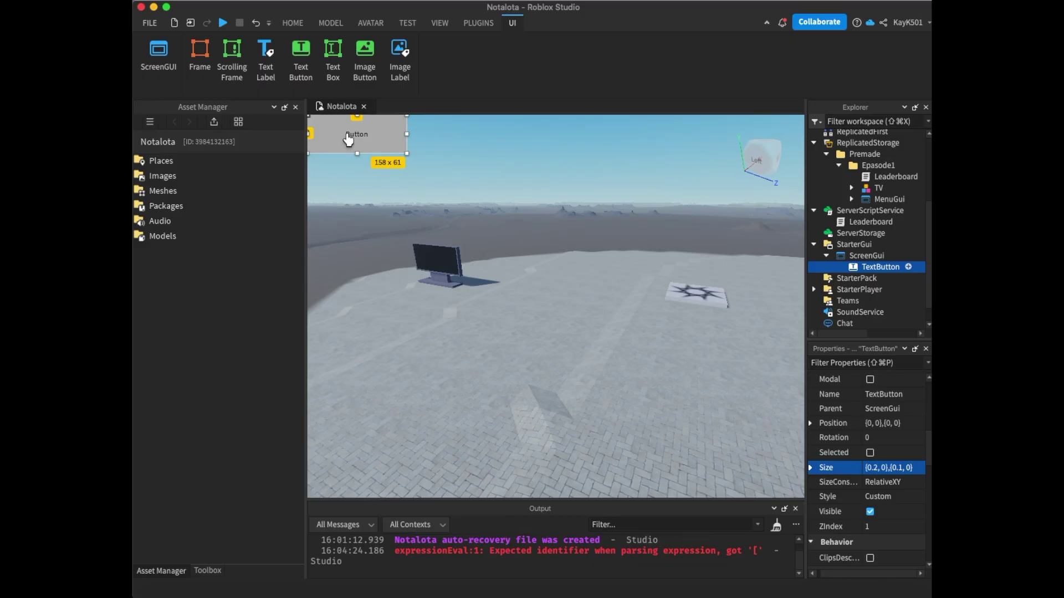
left_click_drag(351, 138, 360, 320)
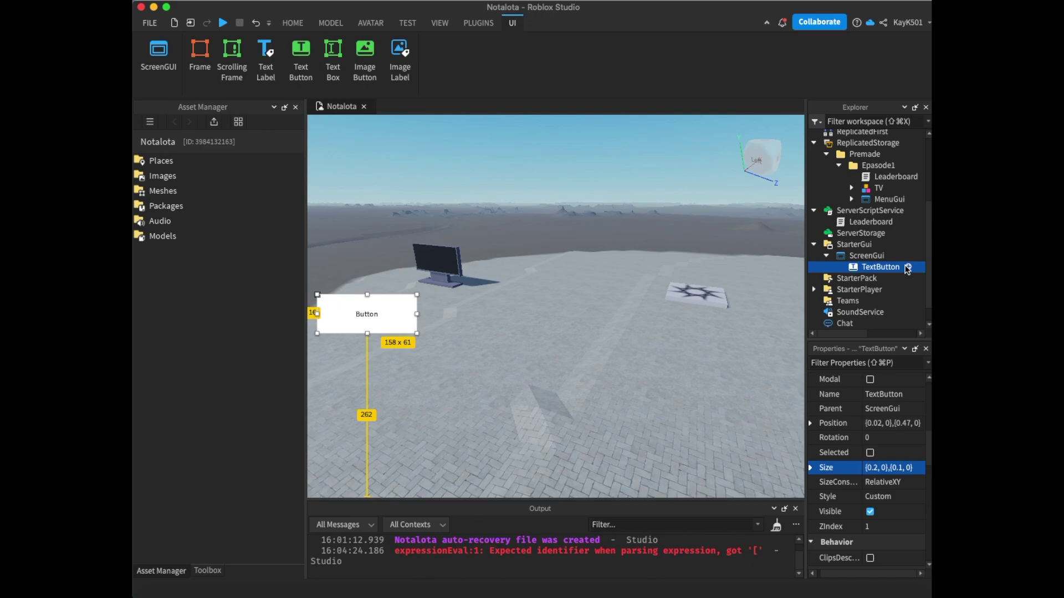
Enable TextScaled on the TextButton and set its Text to Menu
scroll(871, 518, "down", 10)
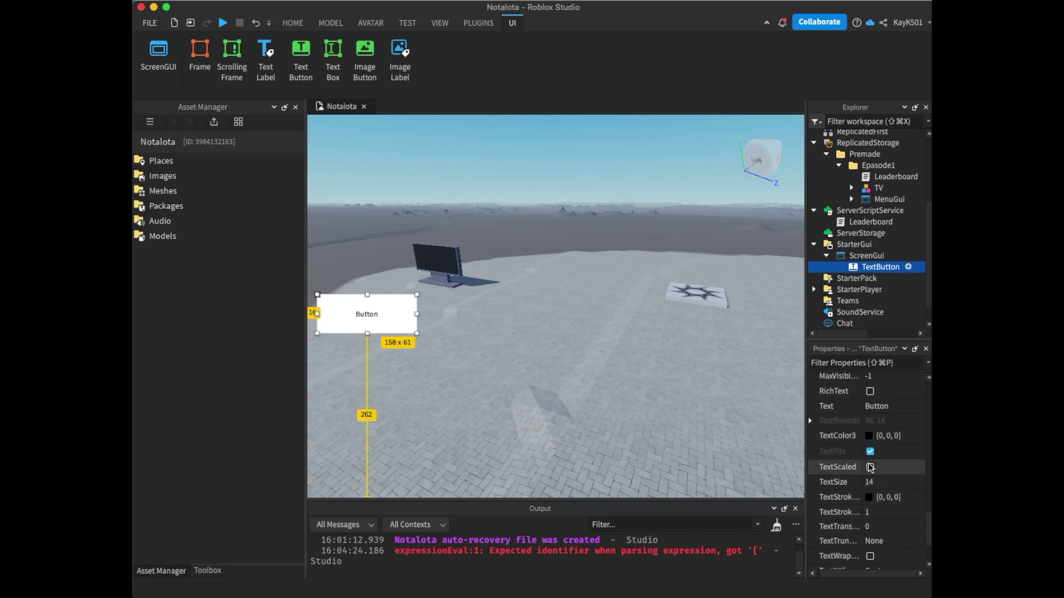
left_click(870, 467)
scroll(872, 498, "up", 3)
left_click(872, 498)
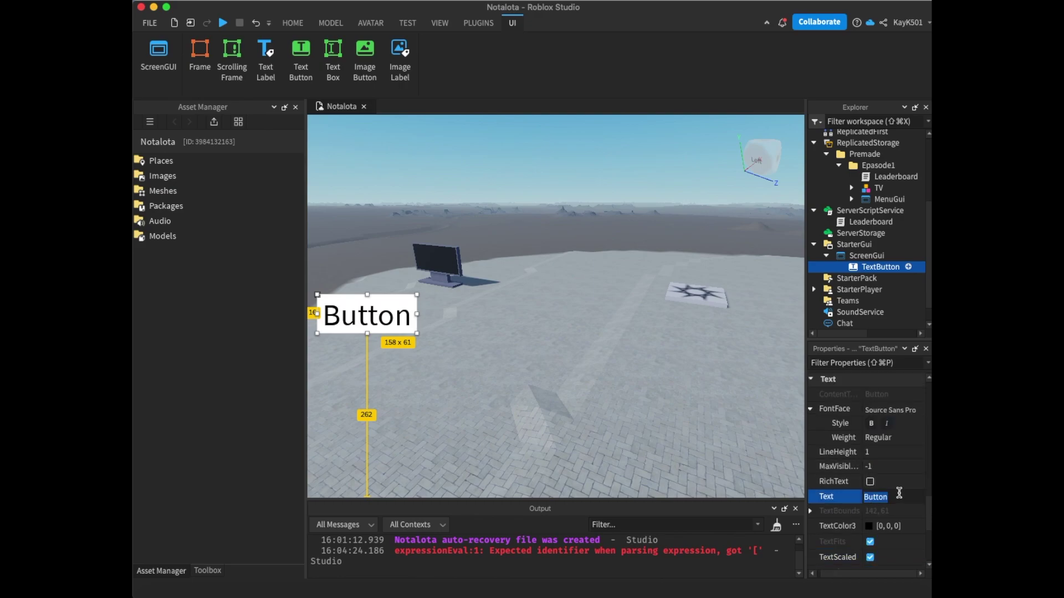
type("Menu")
key("Return")
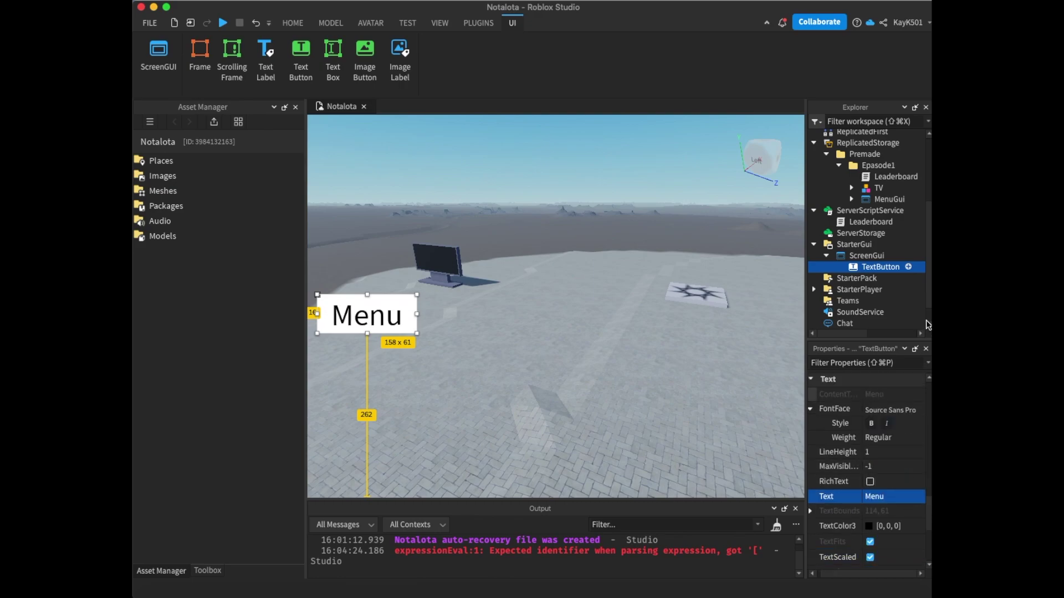
Insert a Frame into the ScreenGui
left_click(890, 256)
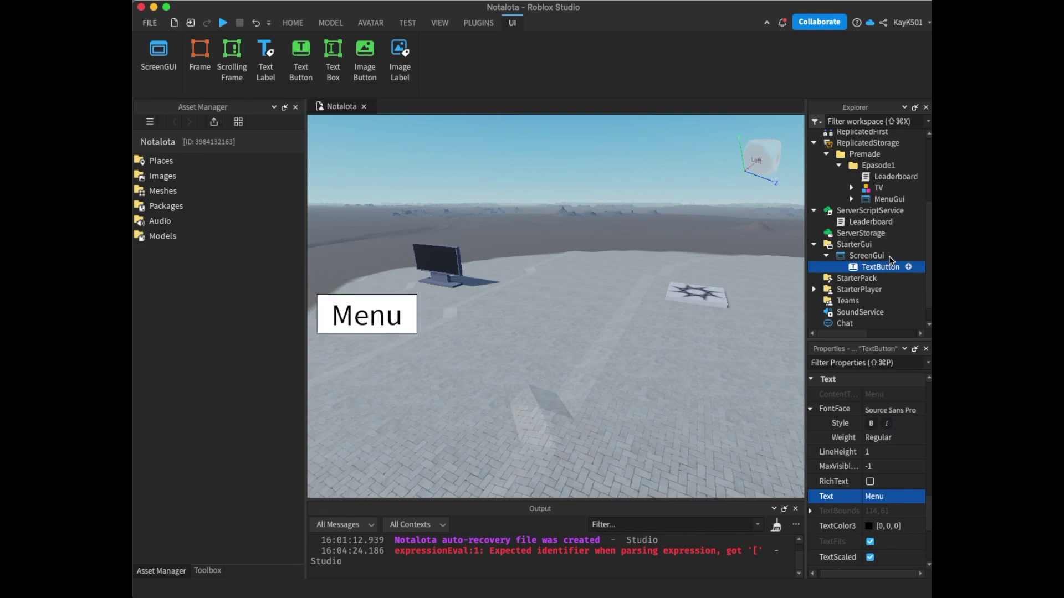
left_click(806, 334)
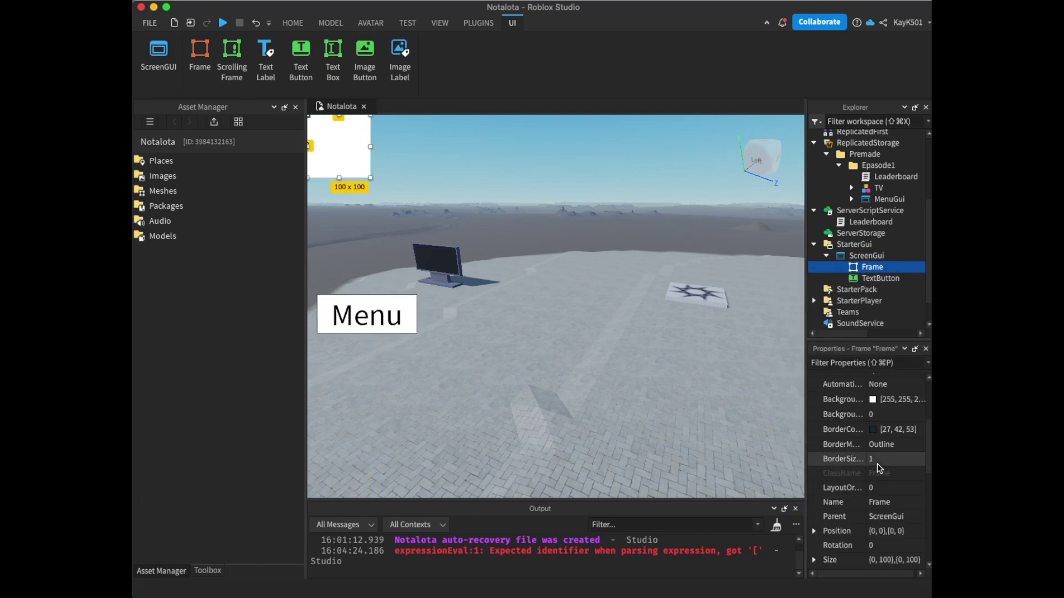
Try to set the Frame's Size to a scale of 0.9 in both width and height
scroll(876, 464, "down", 3)
left_click(882, 469)
type("{},{}")
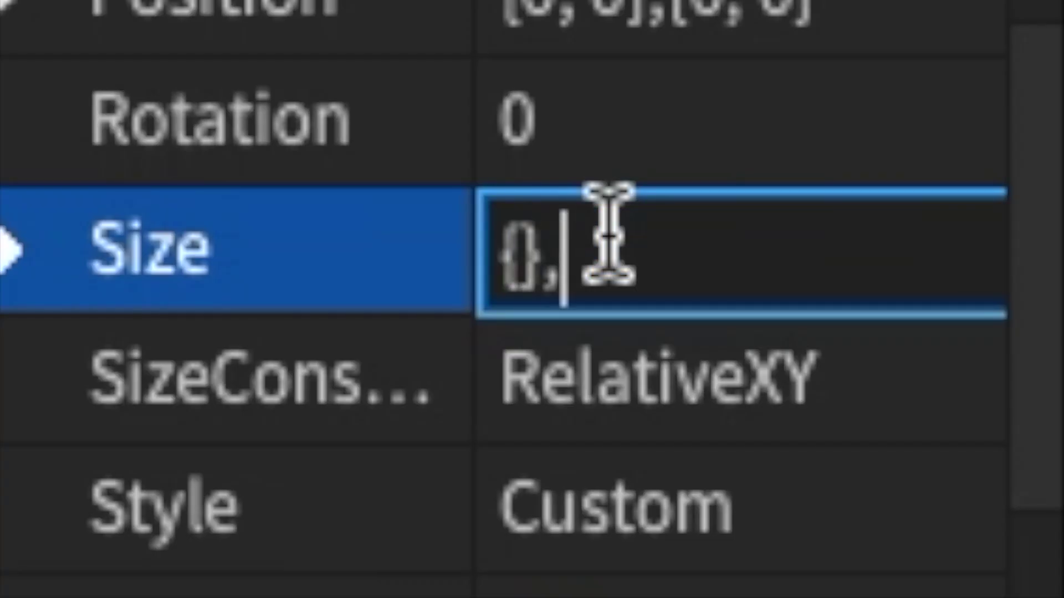
key("Left")
key("Left")
key("Left")
key("Left")
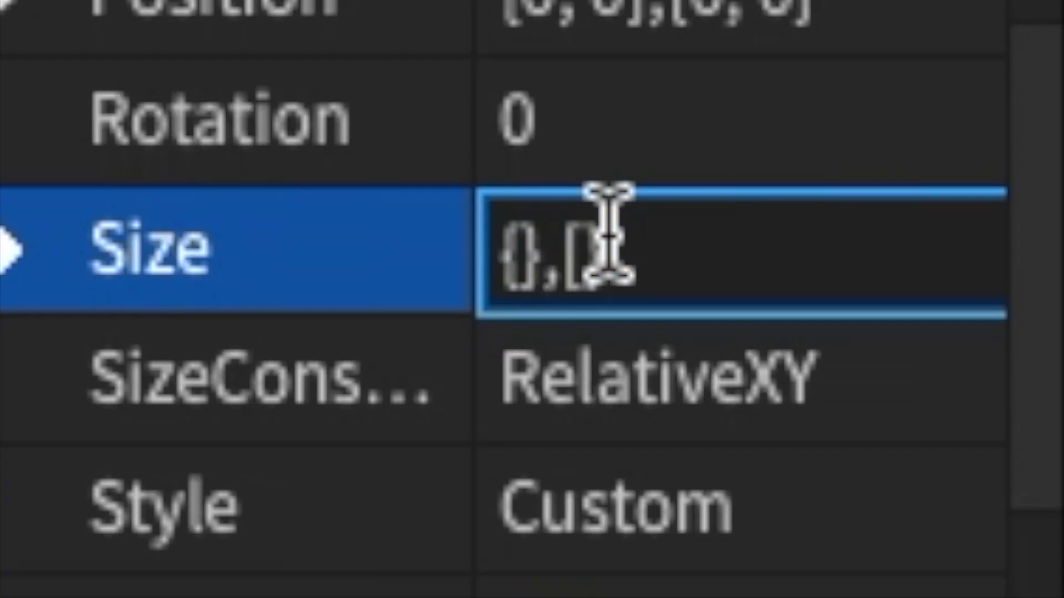
type("0.9,0")
key("Right")
key("Right")
key("Right")
type("0.,9")
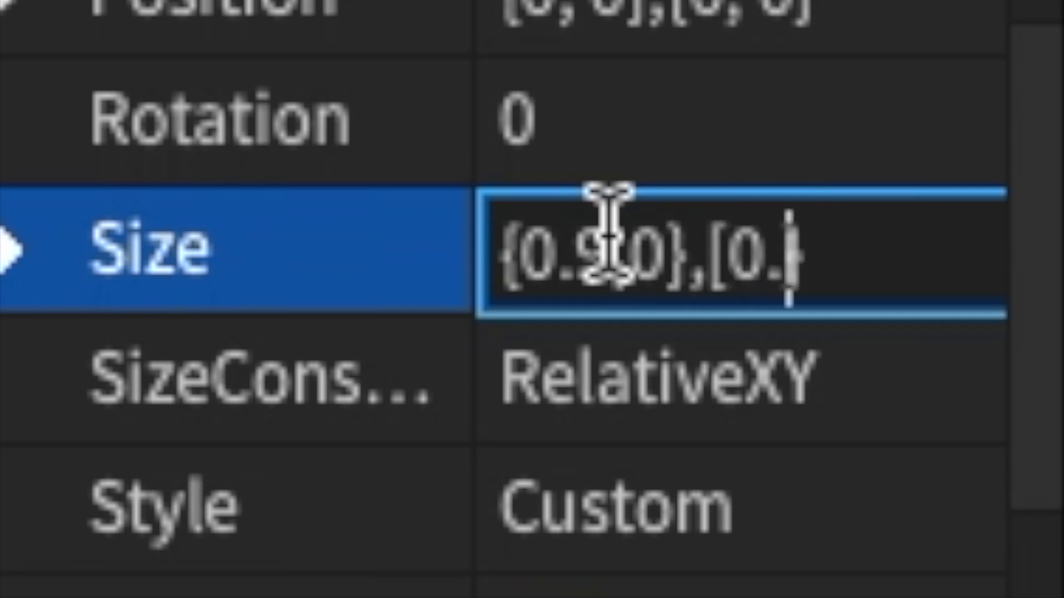
key("Return")
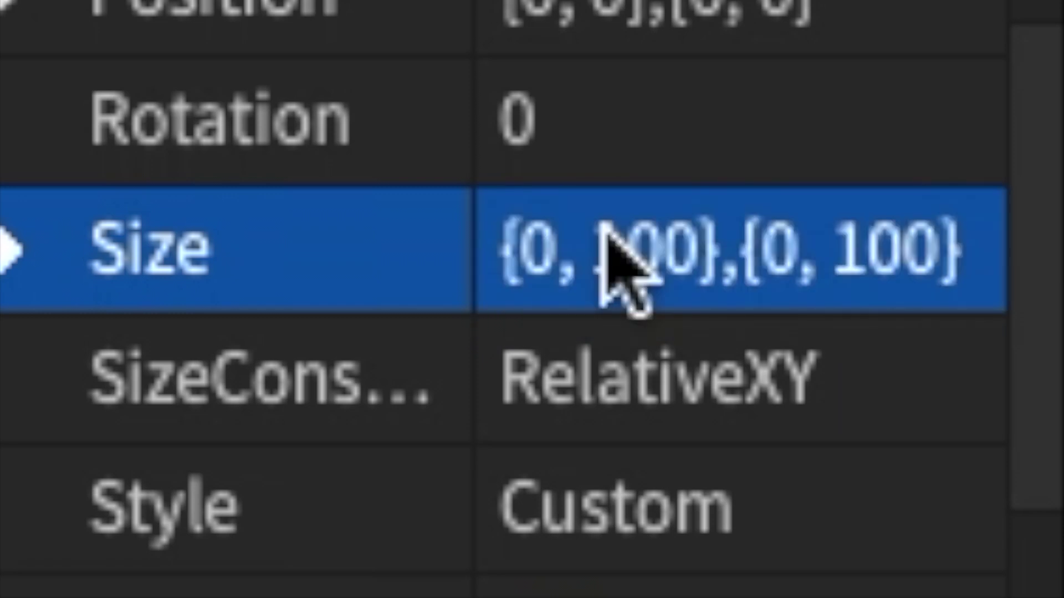
Set the Frame's Size to {0.9, 0},{0.9, 0}
left_click(604, 228)
type("{},{}")
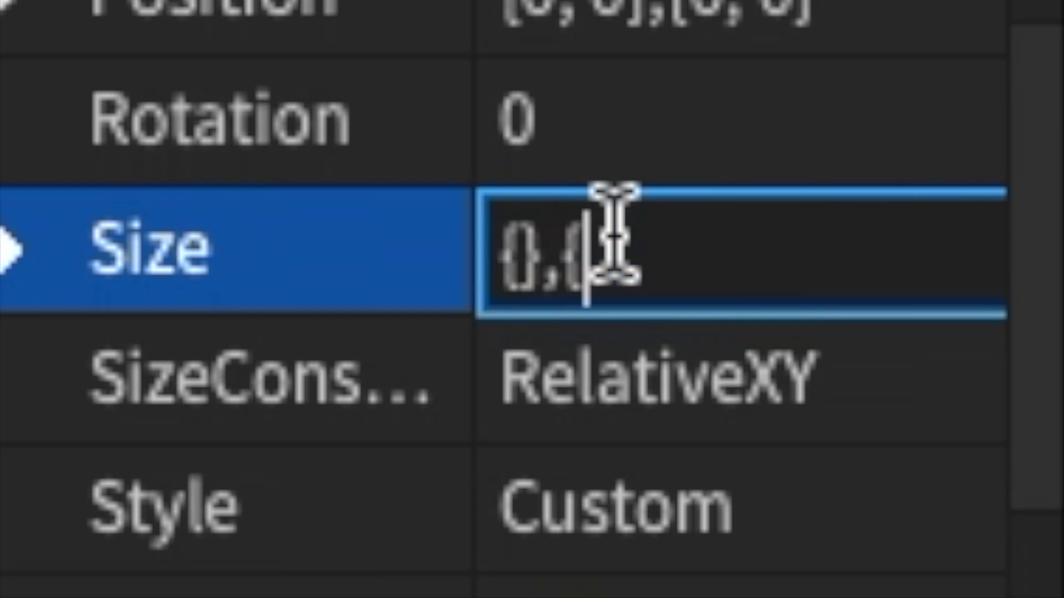
key("Left")
key("Left")
key("Left")
key("Left")
type("0.9, 0")
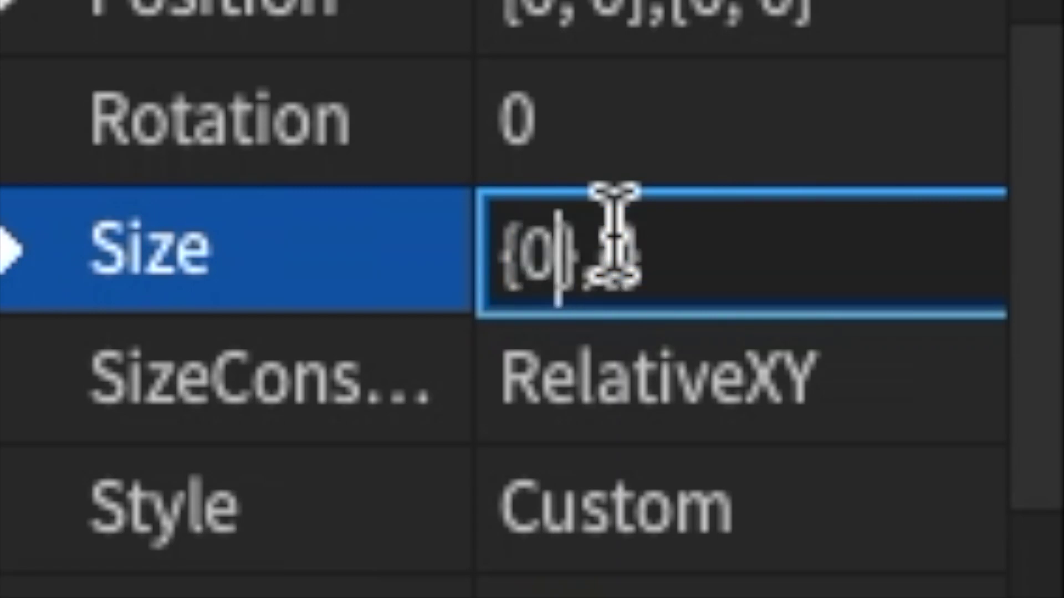
key("Right")
key("Right")
key("Right")
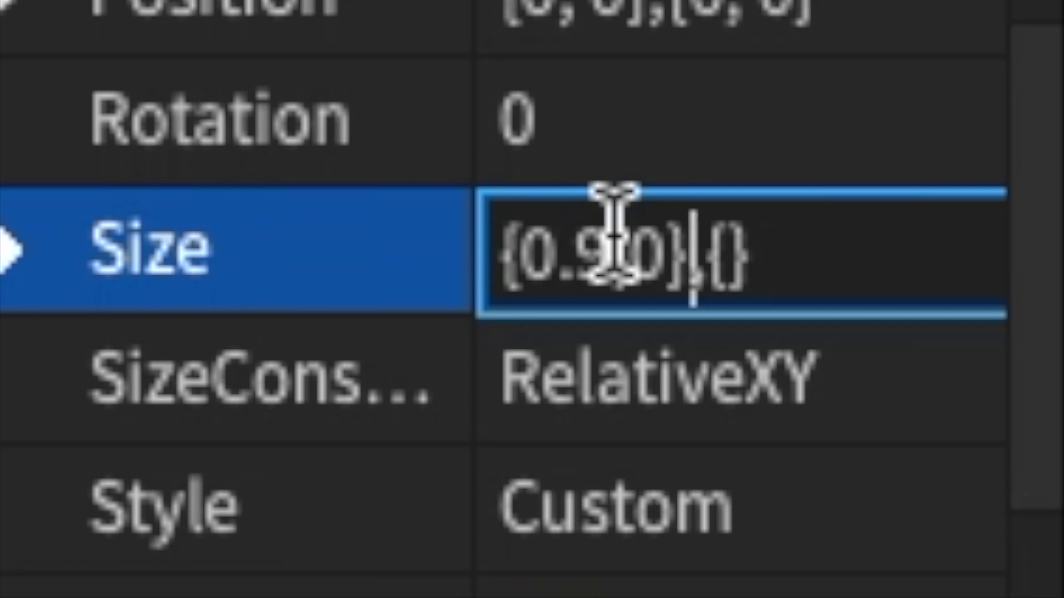
type("0.")
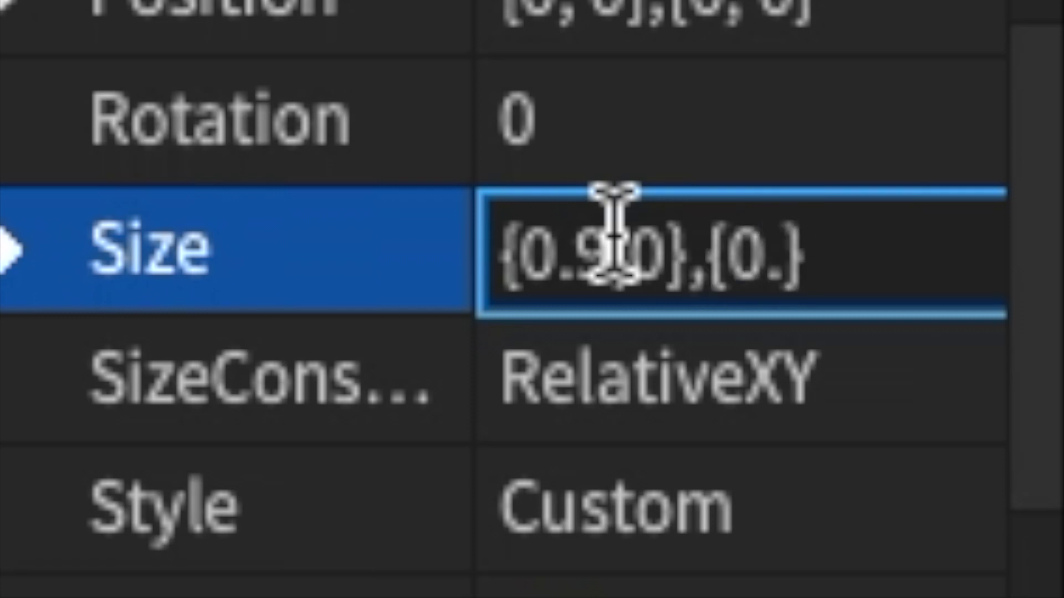
type("9,0")
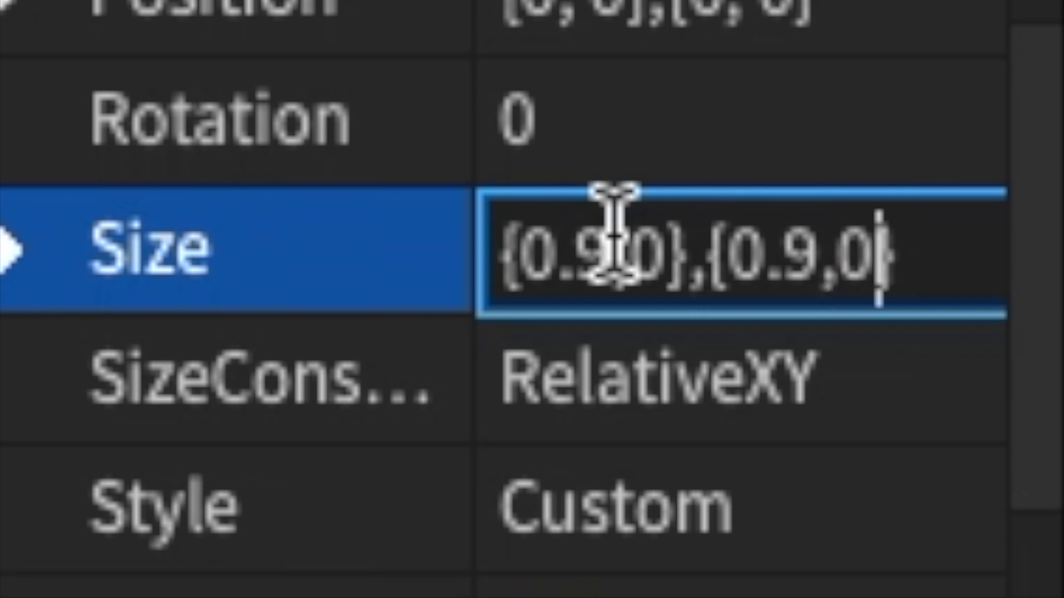
key("Return")
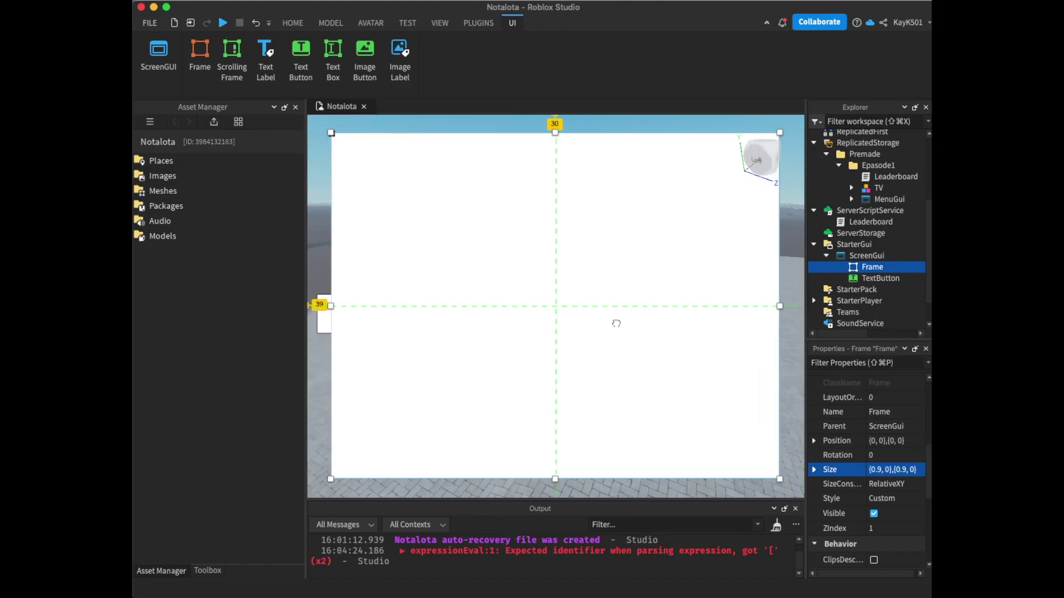
Center the Frame on the screen horizontally and vertically
left_click_drag(616, 323, 633, 332)
scroll(873, 421, "up", 5)
scroll(864, 424, "down", 3)
scroll(864, 422, "up", 3)
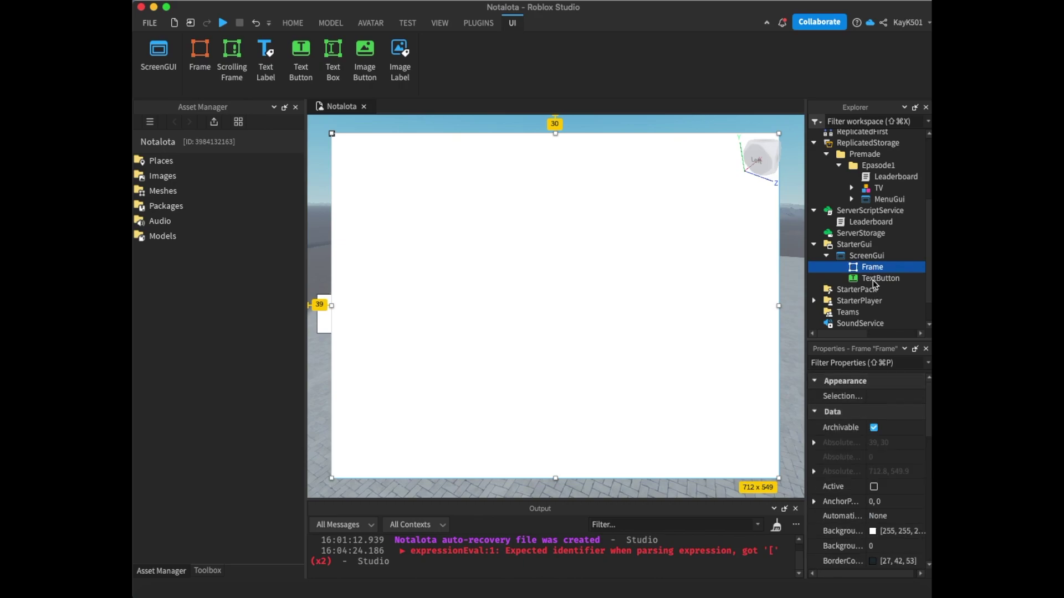
Insert a LocalScript into the Menu TextButton
left_click(903, 280)
left_click(908, 278)
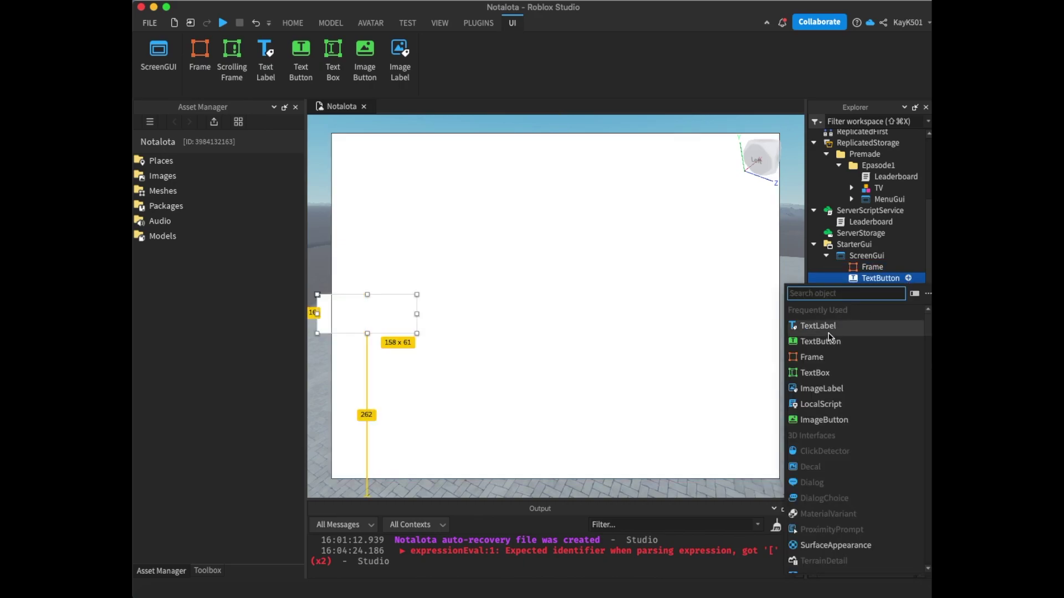
type("lo")
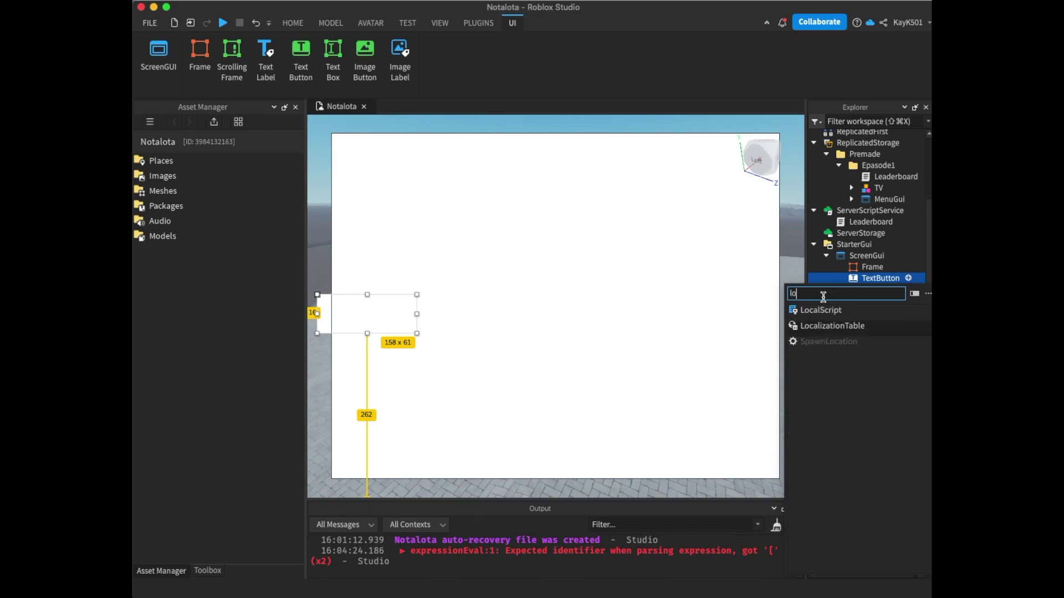
left_click(821, 310)
Replace the LocalScript's default code with script.Parent.MouseButton1Click:Connect(function()
key("super+a")
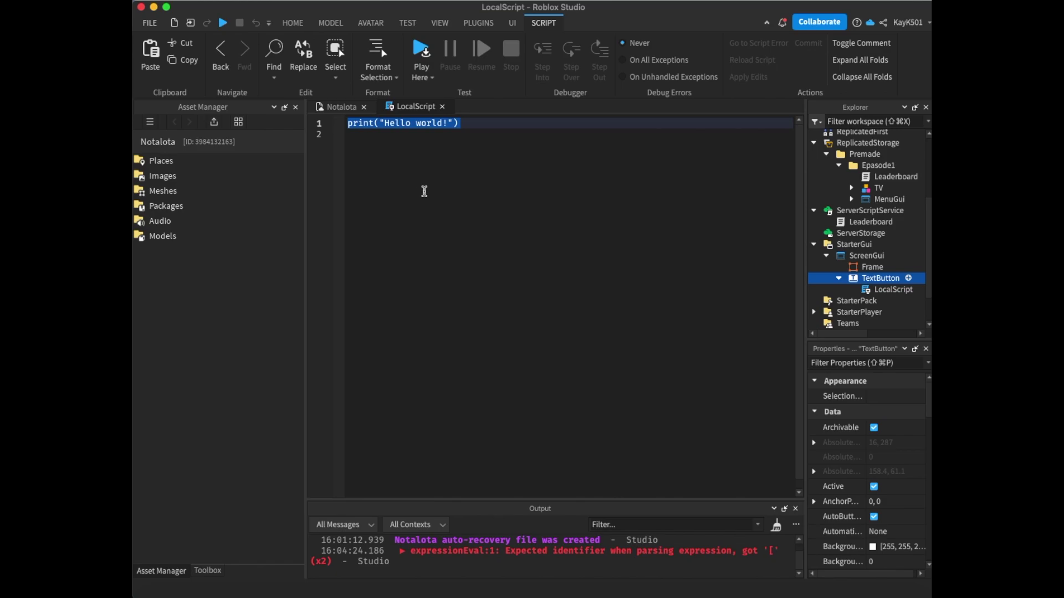
type("script.Parent.p")
key("BackSpace")
type("MouseButton1Click")
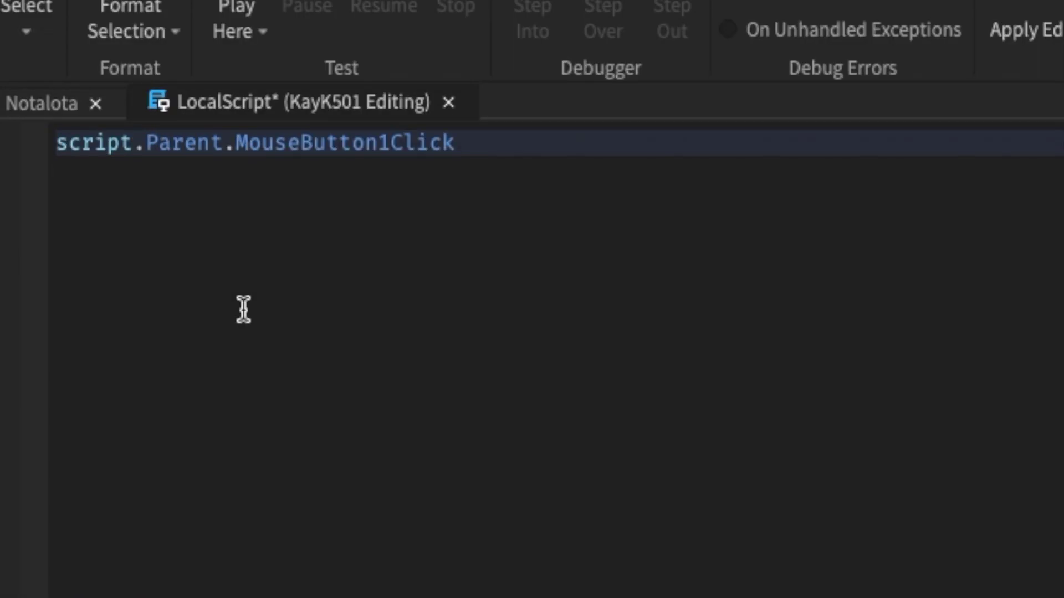
type(":")
key("Tab")
type("(function)()")
Inside the click handler, write the start of the toggle line: script.Parent.Parent.Frame.Visible = not
key("Return")
type("script.p")
key("Tab")
type(".pf")
key("BackSpace")
key("BackSpace")
type("p")
key("Tab")
type(".Frame.v")
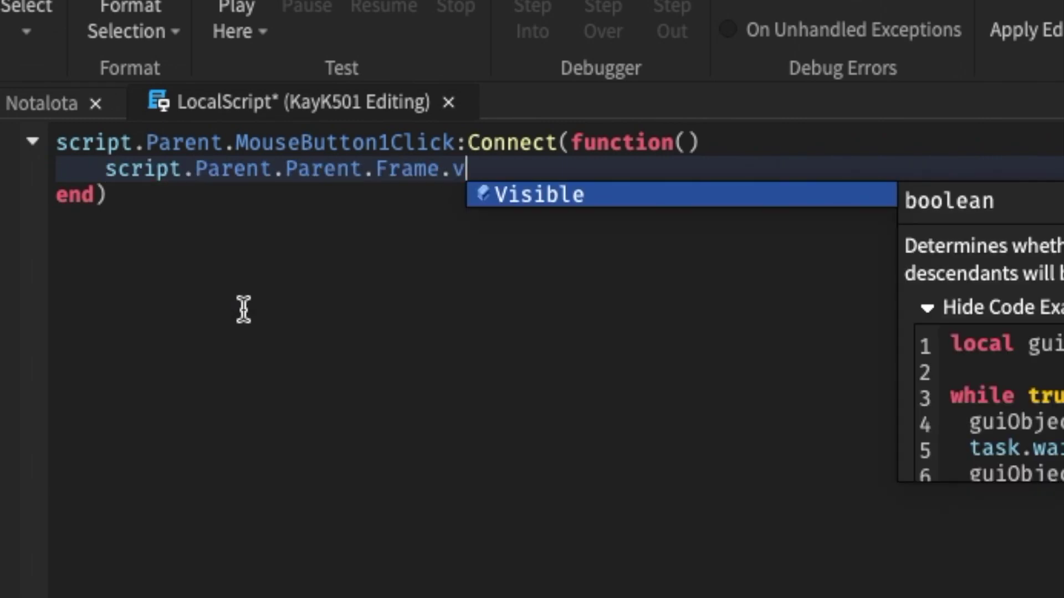
key("Tab")
type("= m")
key("BackSpace")
type("not")
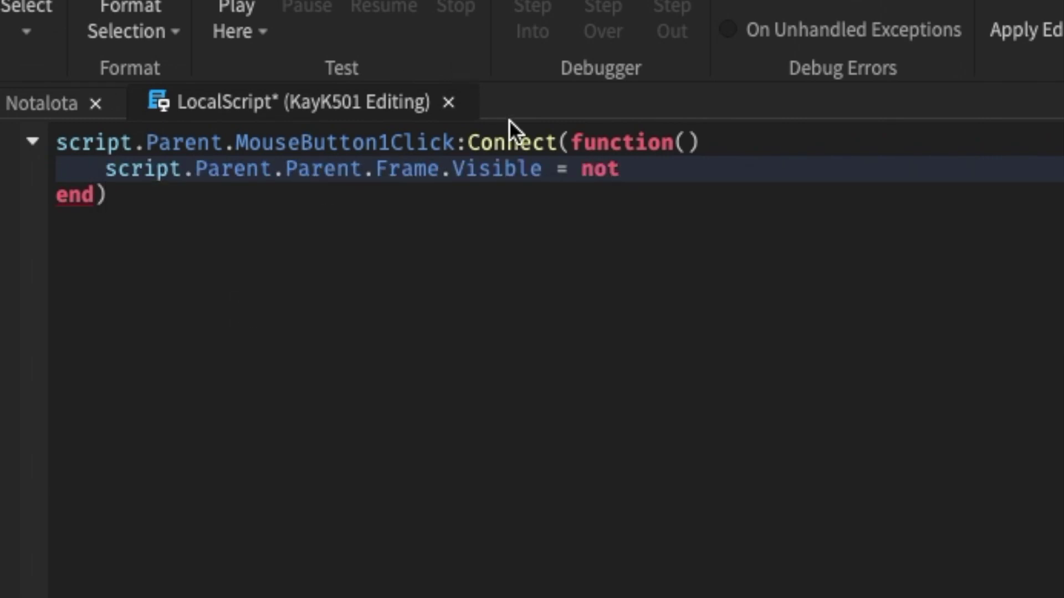
Complete the toggle line by copying script.Parent.Parent.Frame.Visible after not, and close the LocalScript
left_click_drag(544, 169, 107, 169)
key("ctrl+c")
left_click(641, 169)
key("ctrl+v")
left_click(619, 168)
type("s")
left_click(598, 320)
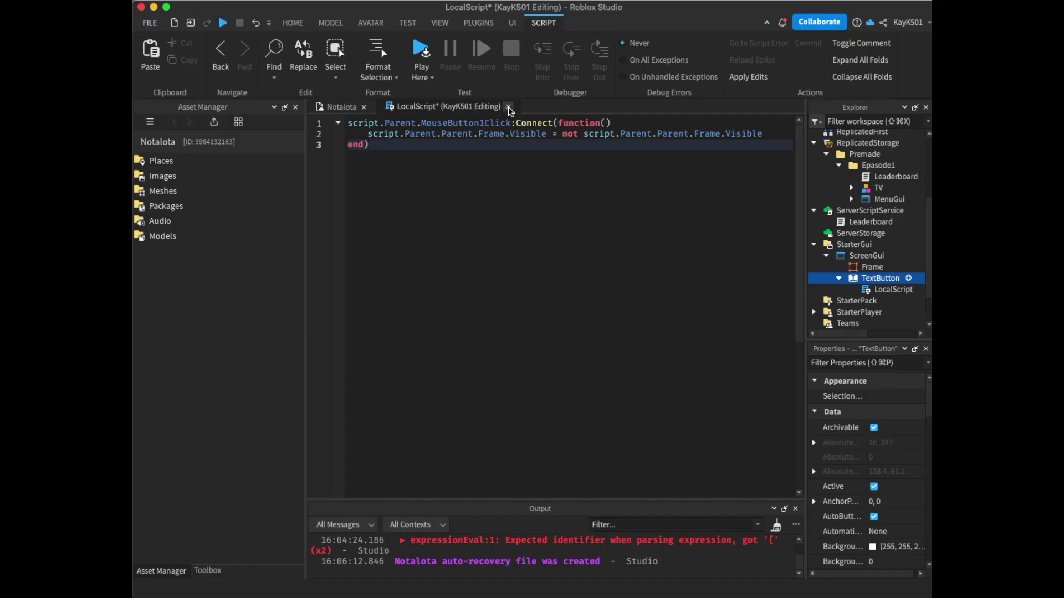
left_click(508, 107)
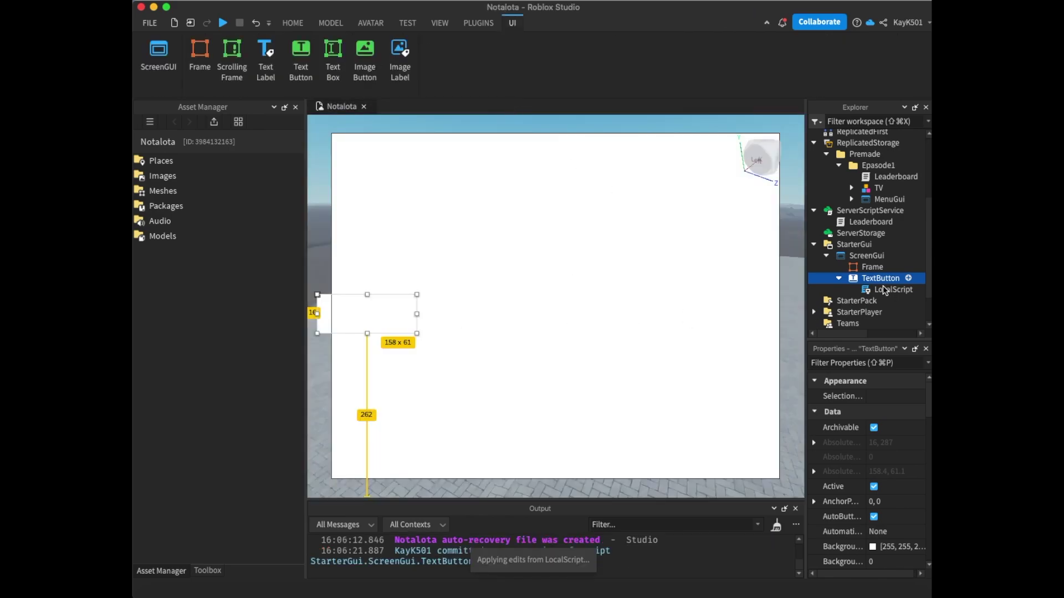
Paste a copy of the TextButton into the Frame and move it about 235 px from the Frame's left edge and 140 px from its top
left_click(862, 267)
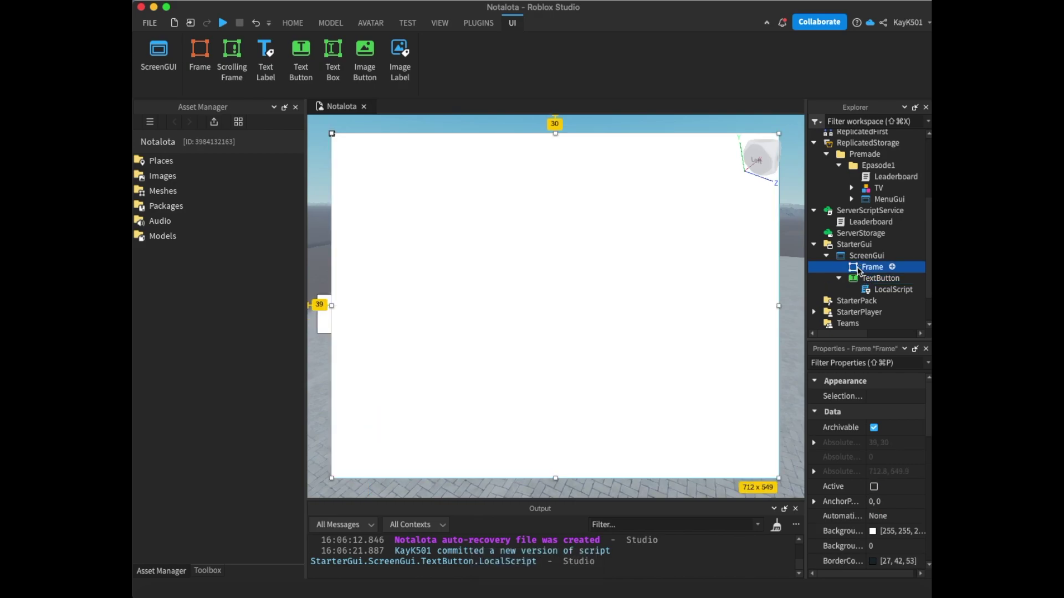
key("super+shift+v")
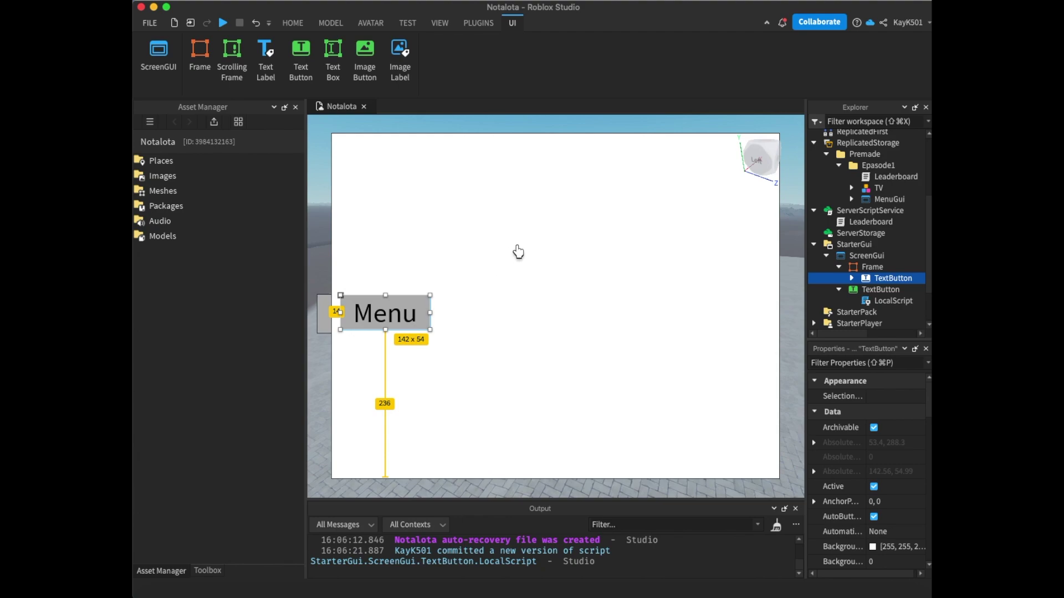
left_click_drag(518, 252, 524, 247)
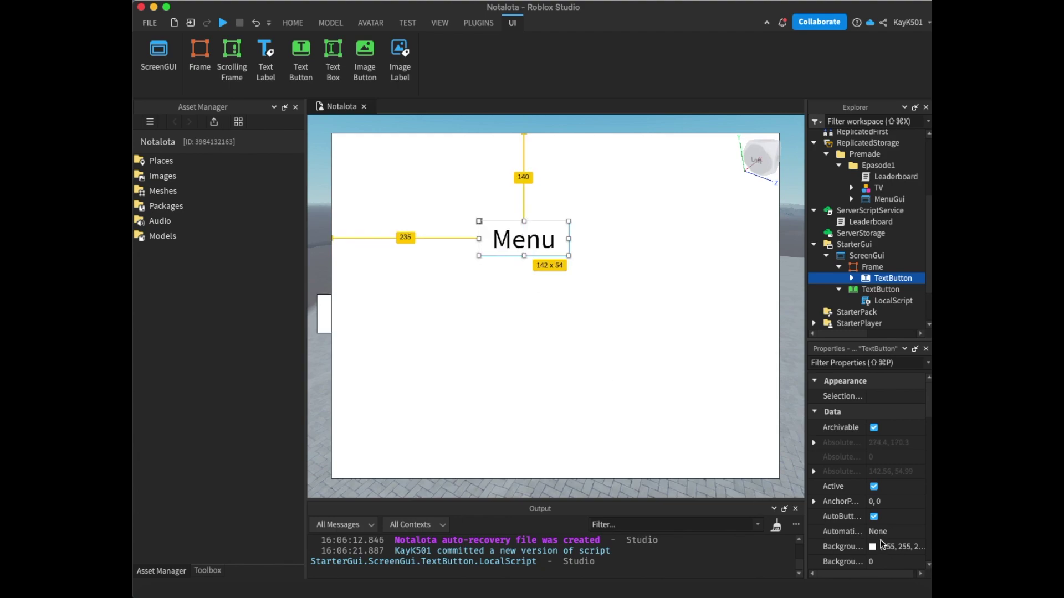
Set the size of the TextButton inside the Frame to {0.1,0},{0.1,0}
scroll(880, 541, "down", 5)
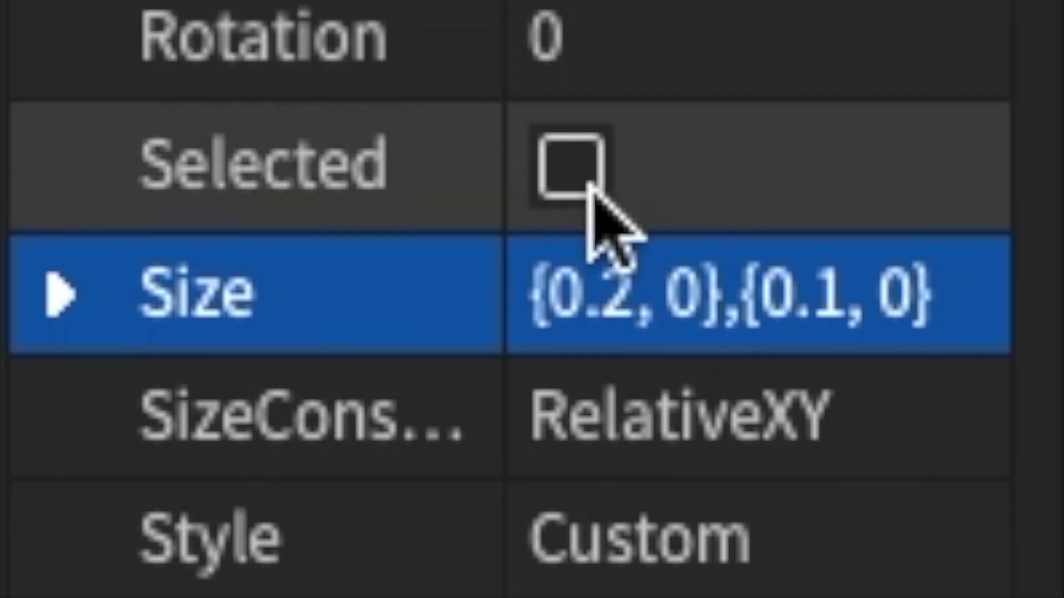
left_click(600, 305)
type("{},{}")
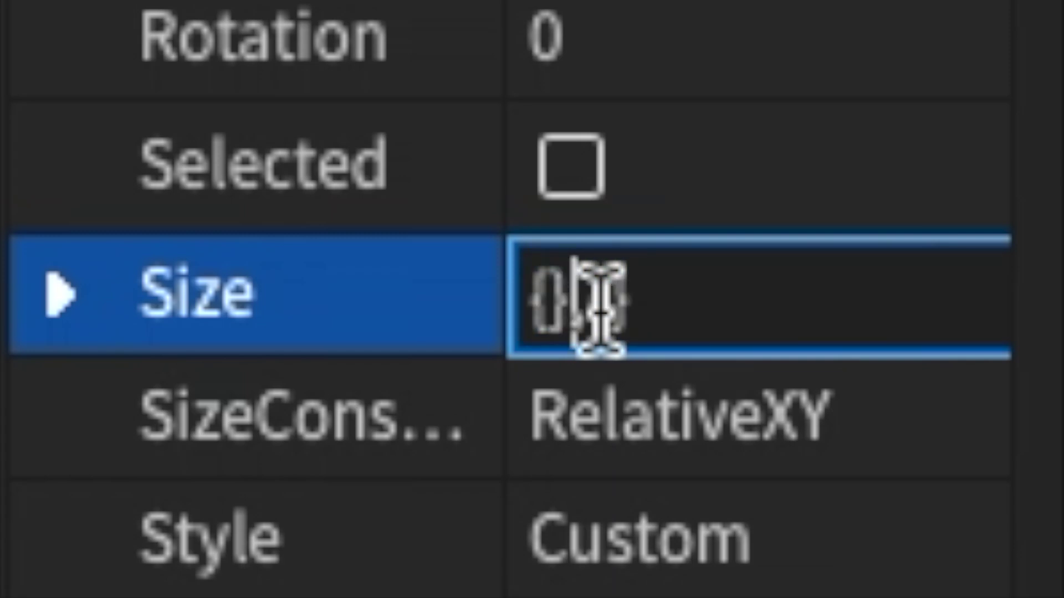
key("Left")
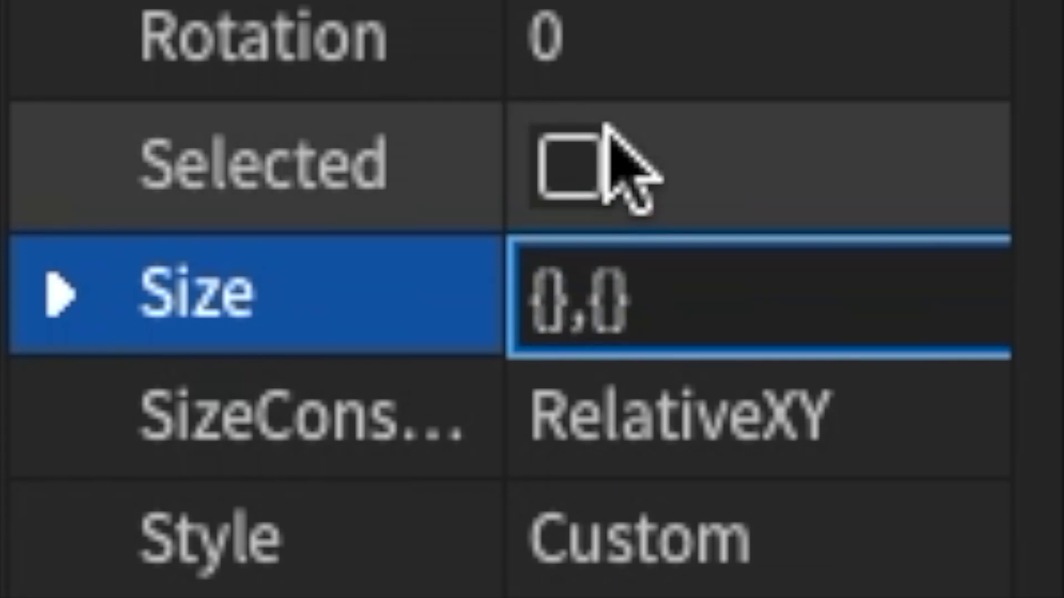
type("0.1,0")
key("Right")
key("Right")
key("Right")
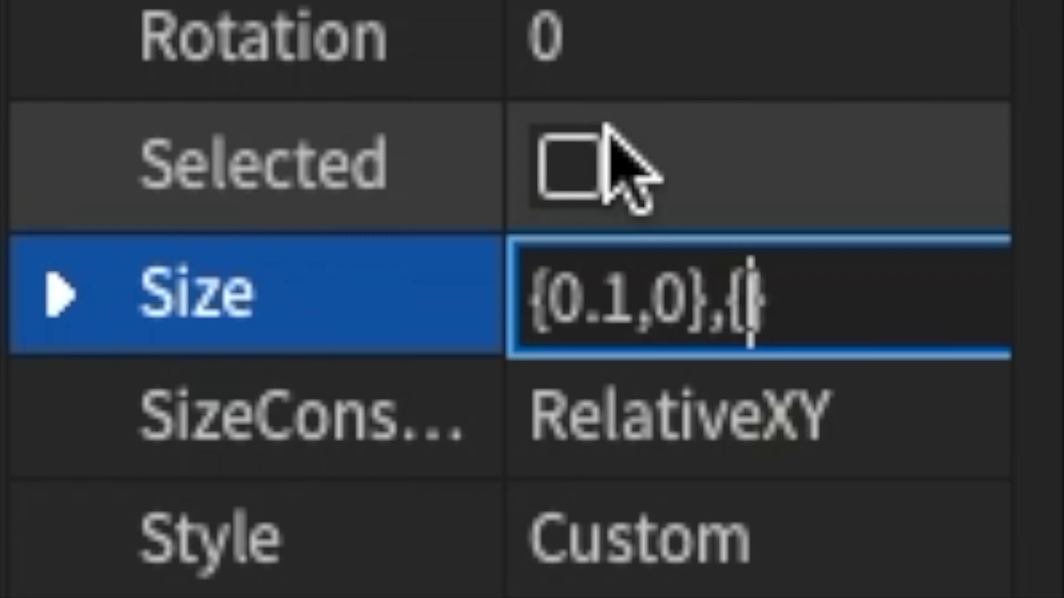
type("0.1,0")
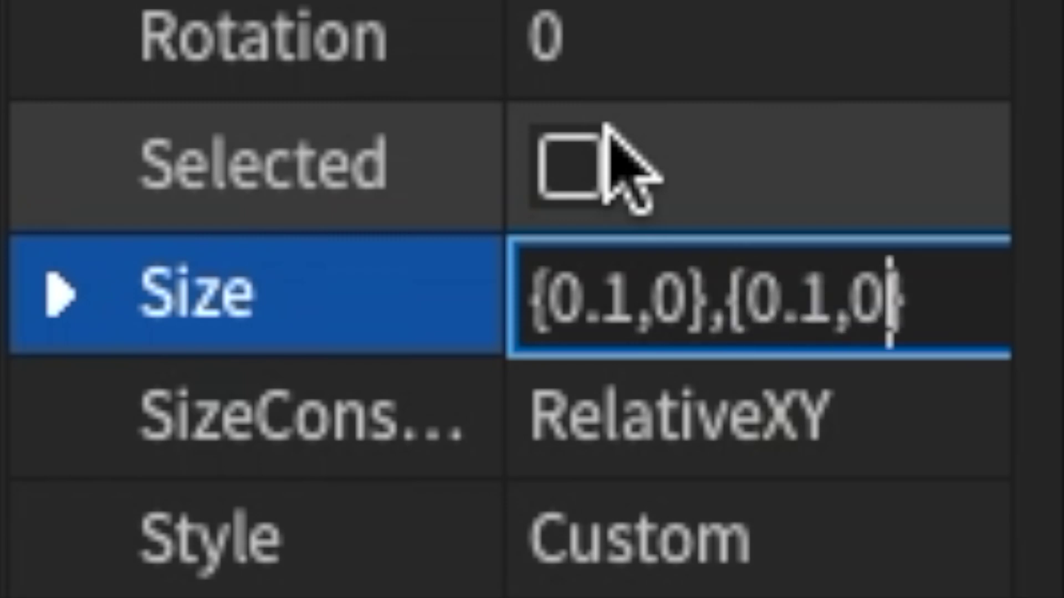
key("Return")
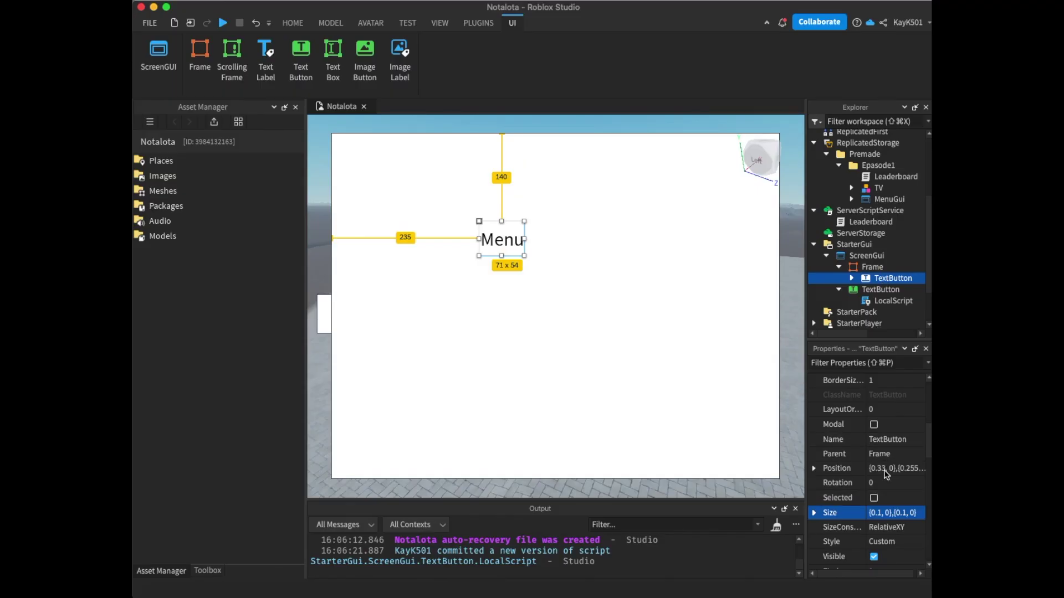
Give the Frame's TextButton a black background and set its text colour to 255,0,0
scroll(883, 470, "up", 10)
left_click(887, 552)
type("0")
key("Return")
scroll(884, 555, "down", 10)
scroll(883, 555, "down", 2)
left_click(889, 527)
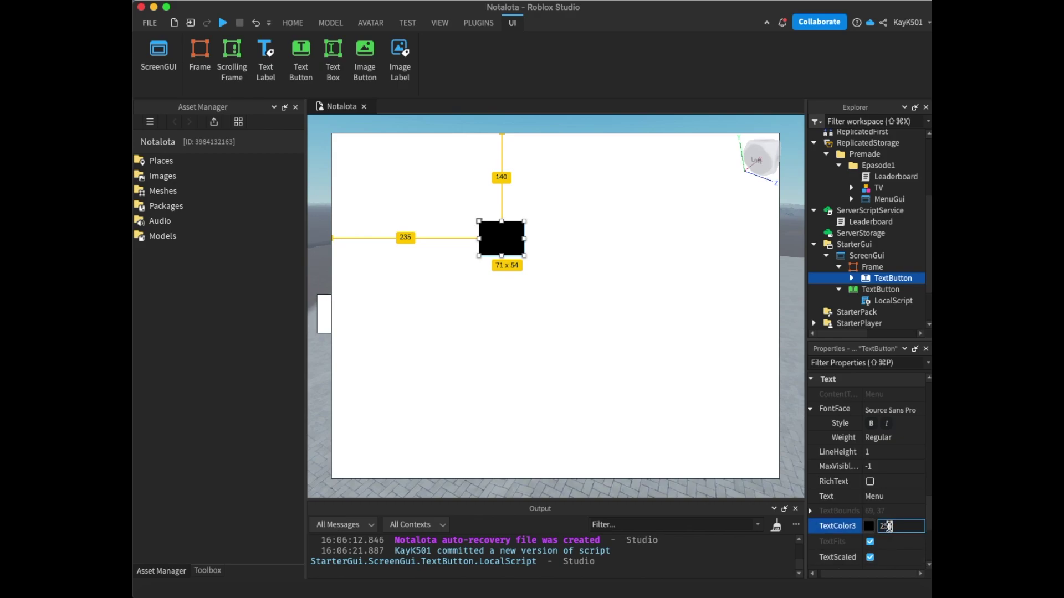
type("255,0,0")
key("Return")
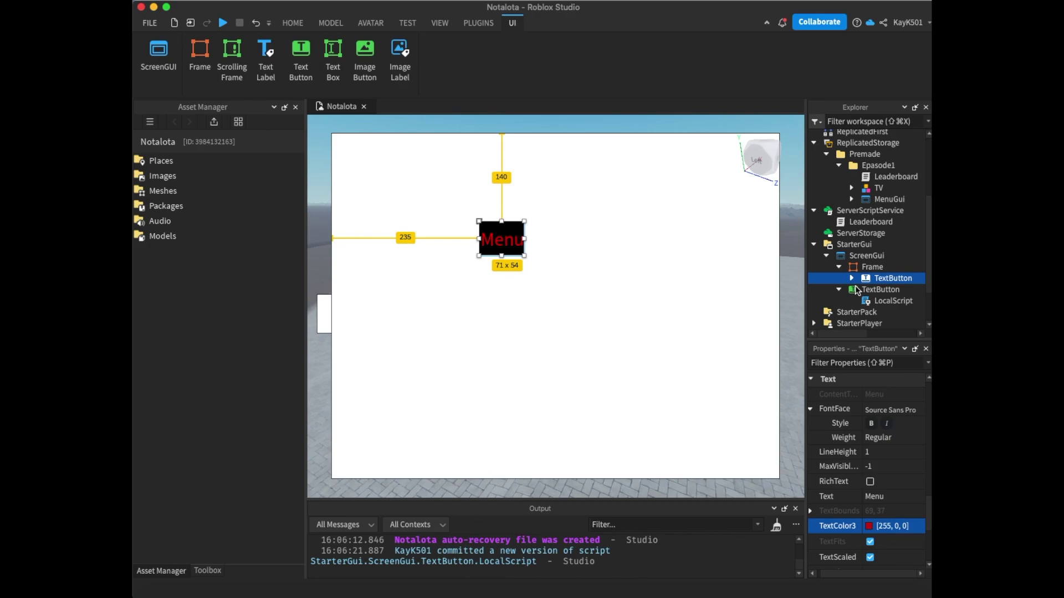
Change the text of the Frame's TextButton to X
left_click(877, 495)
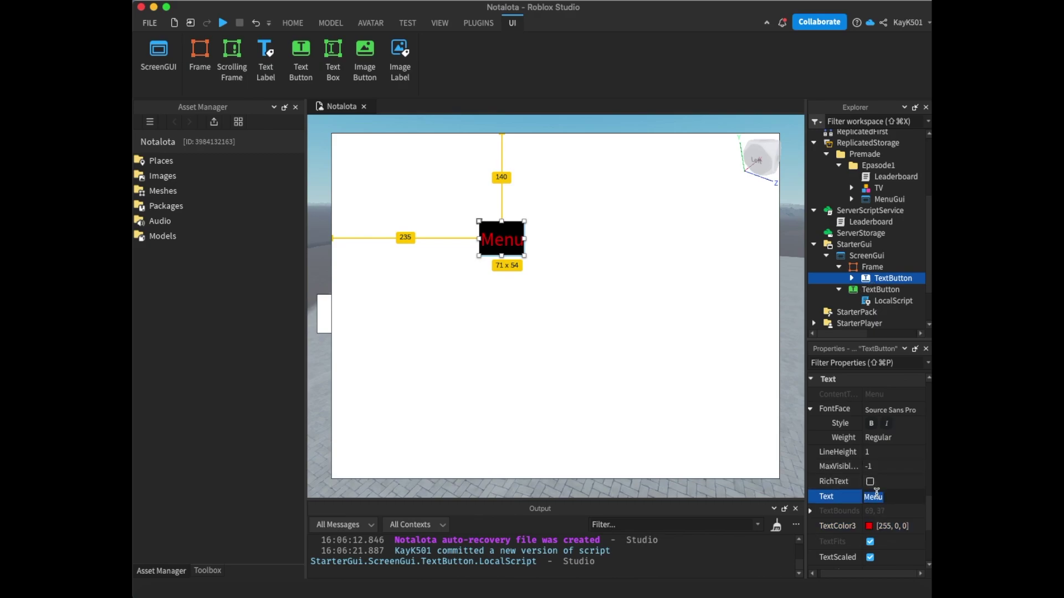
type("X")
key("Return")
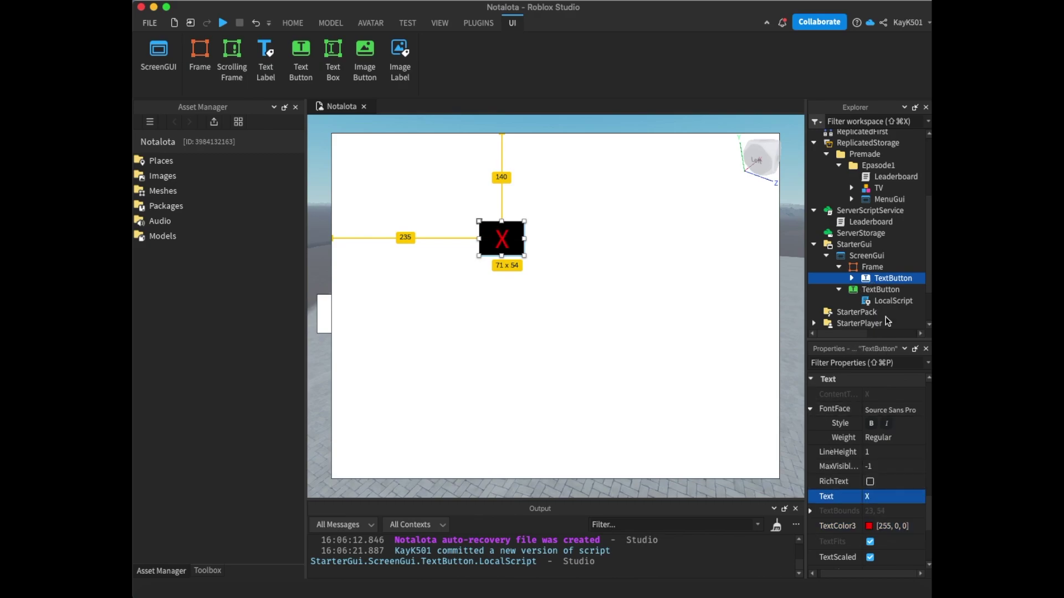
Paste the LocalScript into the X button, remove Frame from both paths so it toggles script.Parent.Parent.Visible, and close the script
key("super+shift+v")
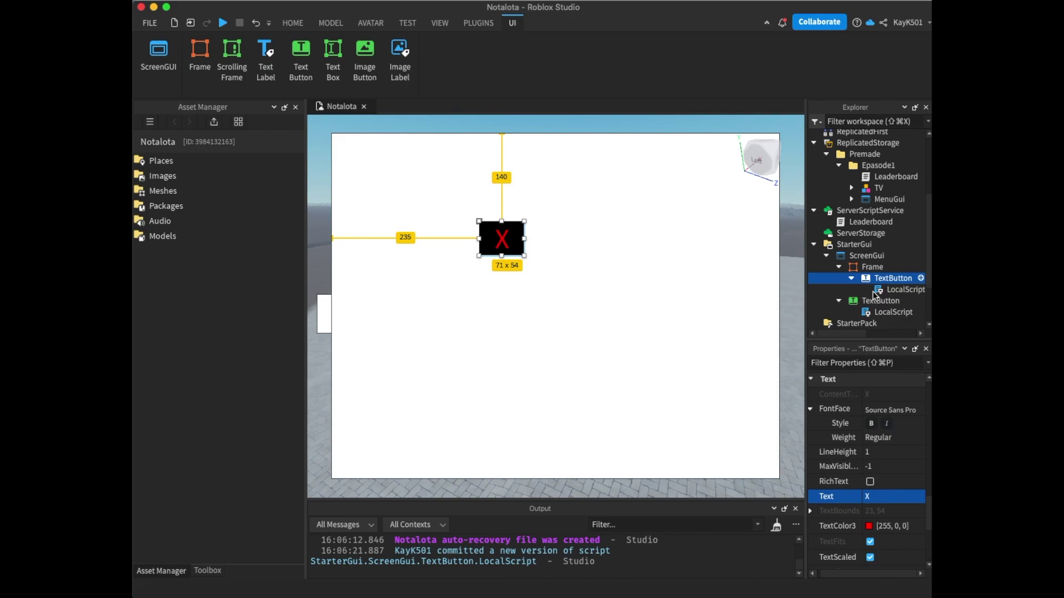
double_click(876, 292)
double_click(387, 233)
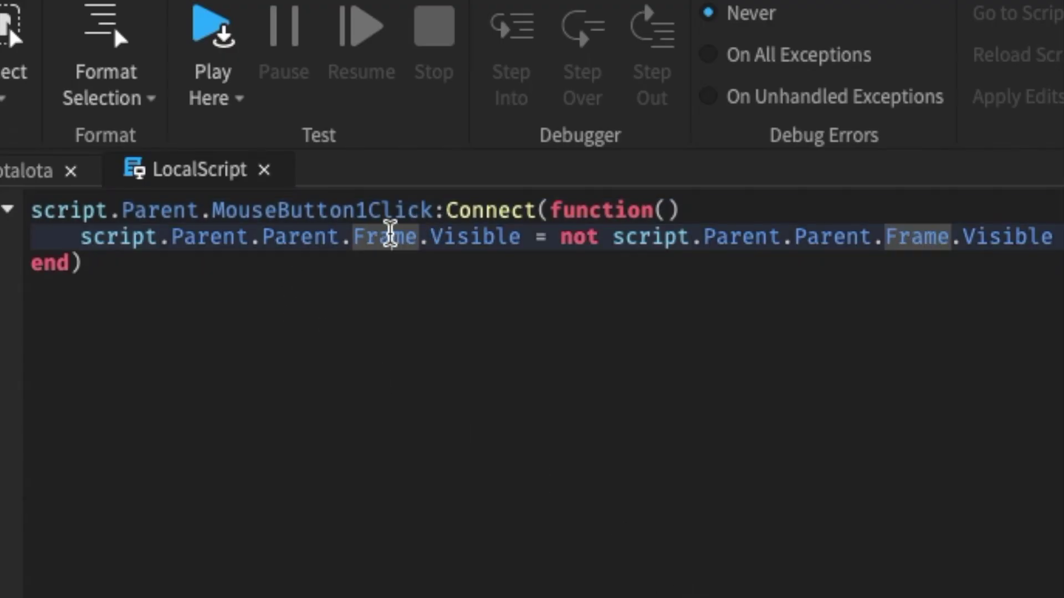
key("BackSpace")
key("BackSpace")
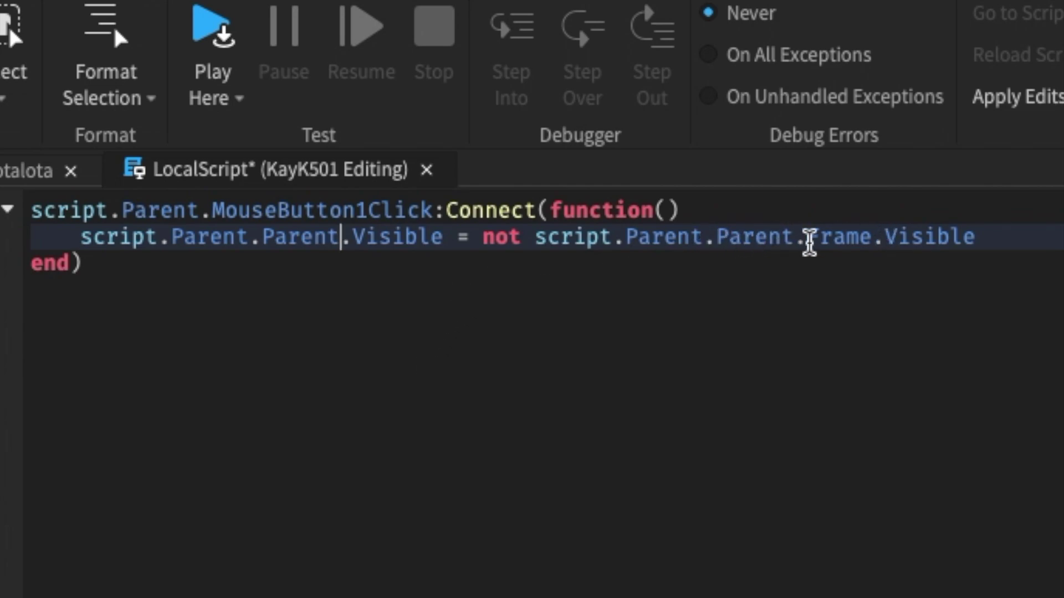
double_click(839, 237)
key("BackSpace")
key("BackSpace")
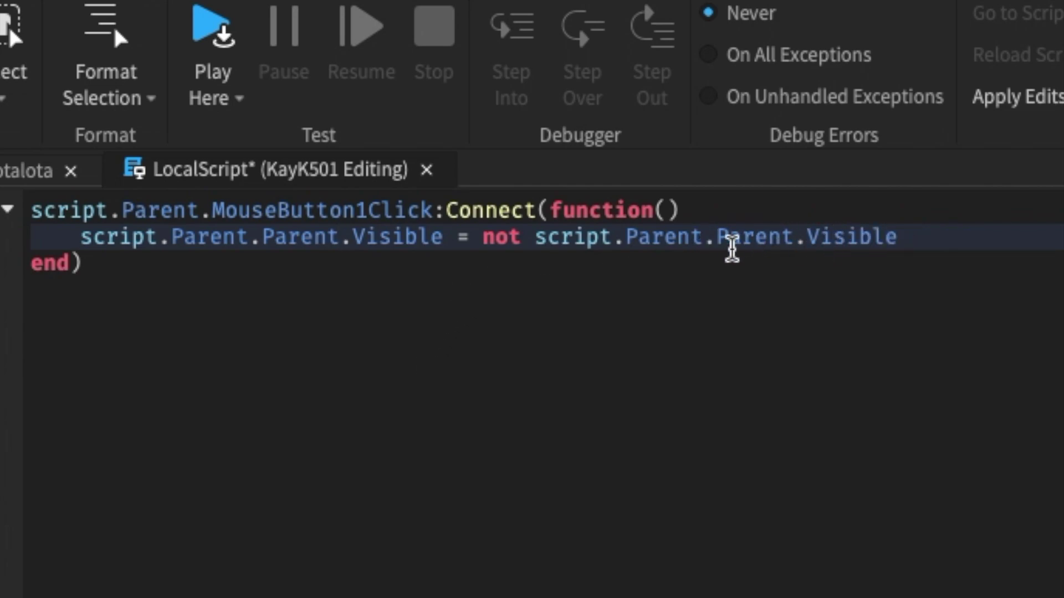
left_click(426, 170)
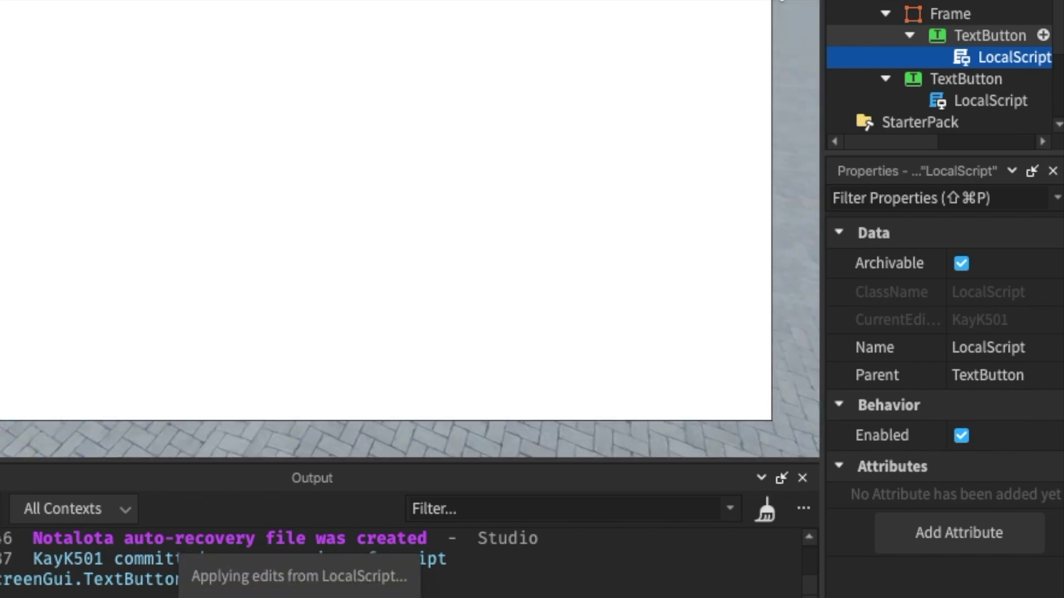
Add a UICorner to the X TextButton inside the Frame
left_click(1043, 35)
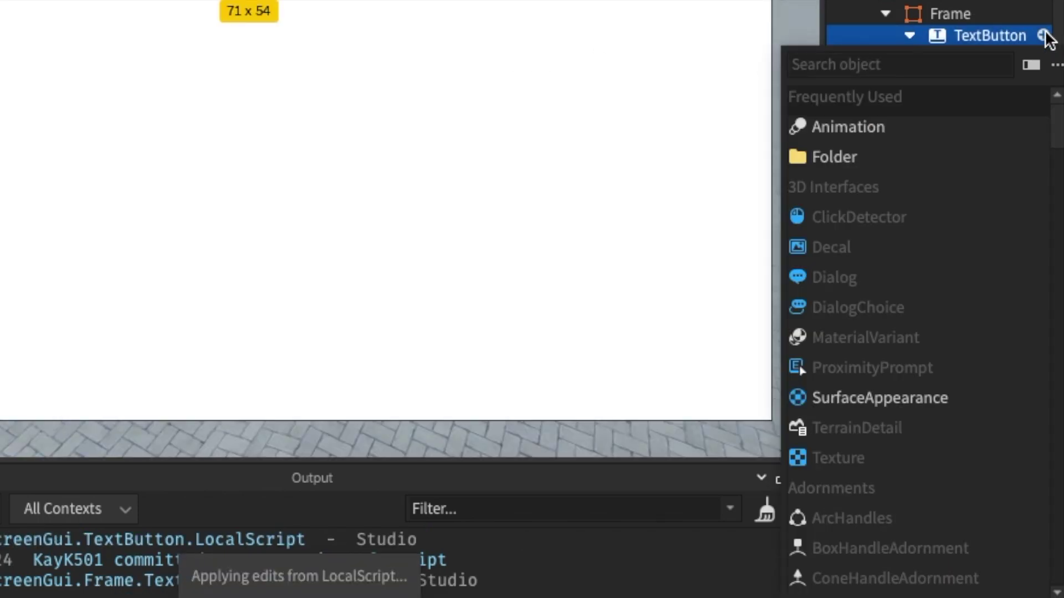
left_click(812, 61)
type("UI")
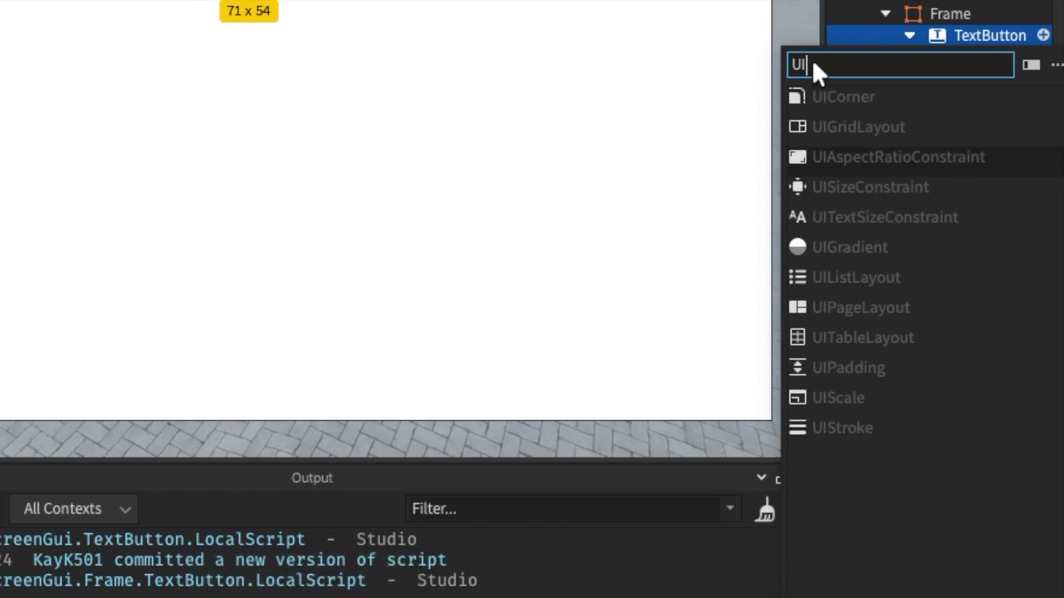
left_click(820, 96)
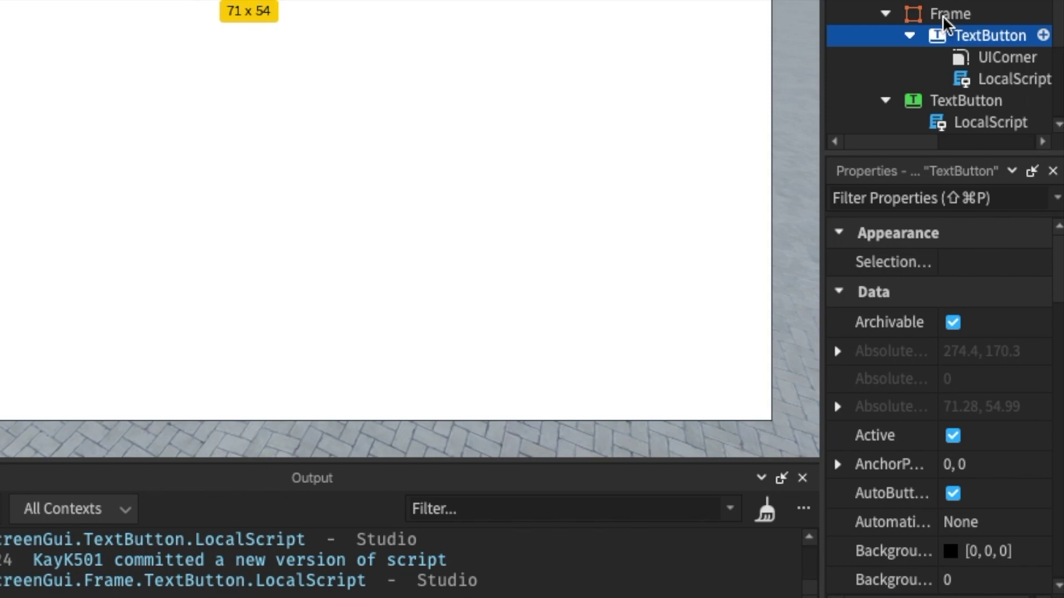
Add a UICorner to the Frame and set its CornerRadius to 0, 10
left_click(945, 15)
left_click(988, 14)
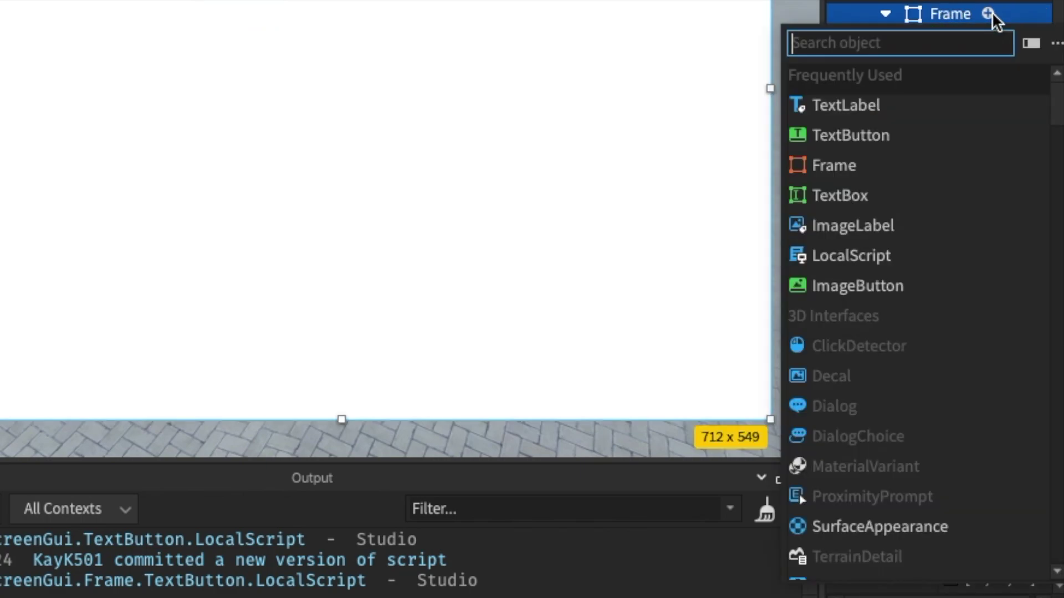
type("UI")
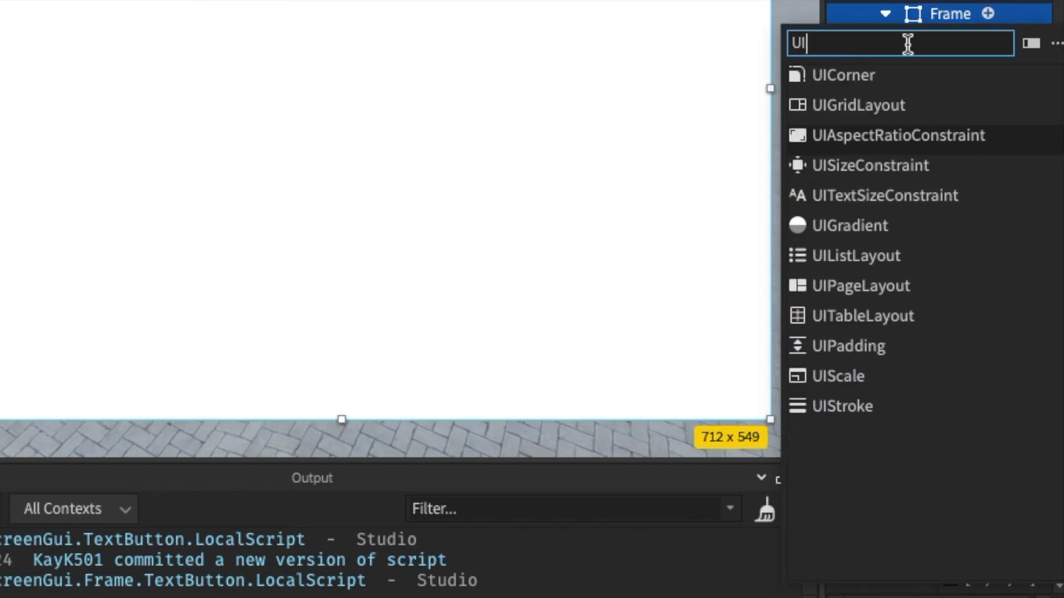
left_click(826, 82)
left_click(949, 35)
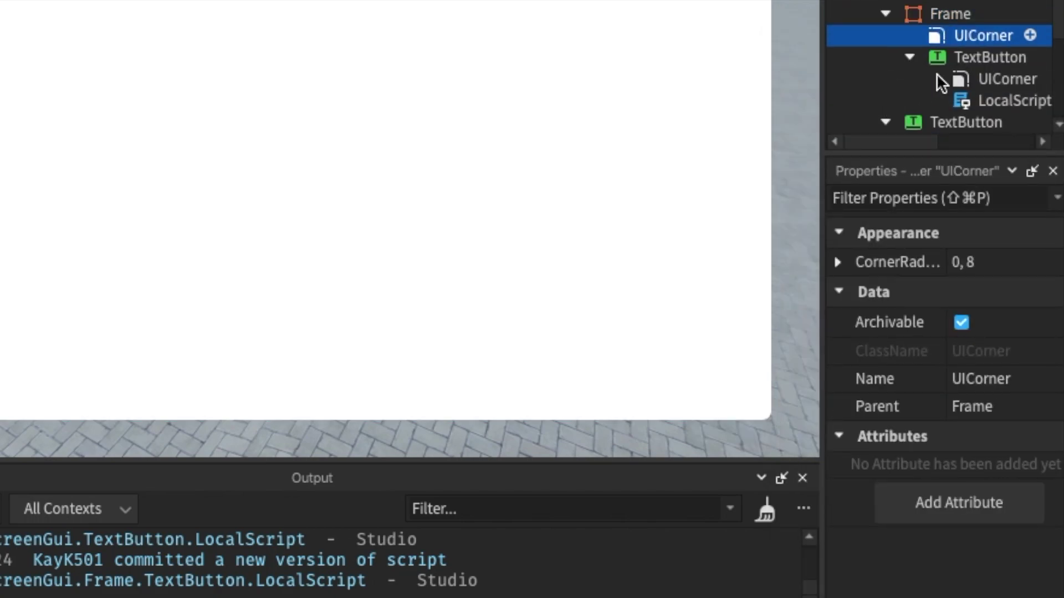
left_click(992, 262)
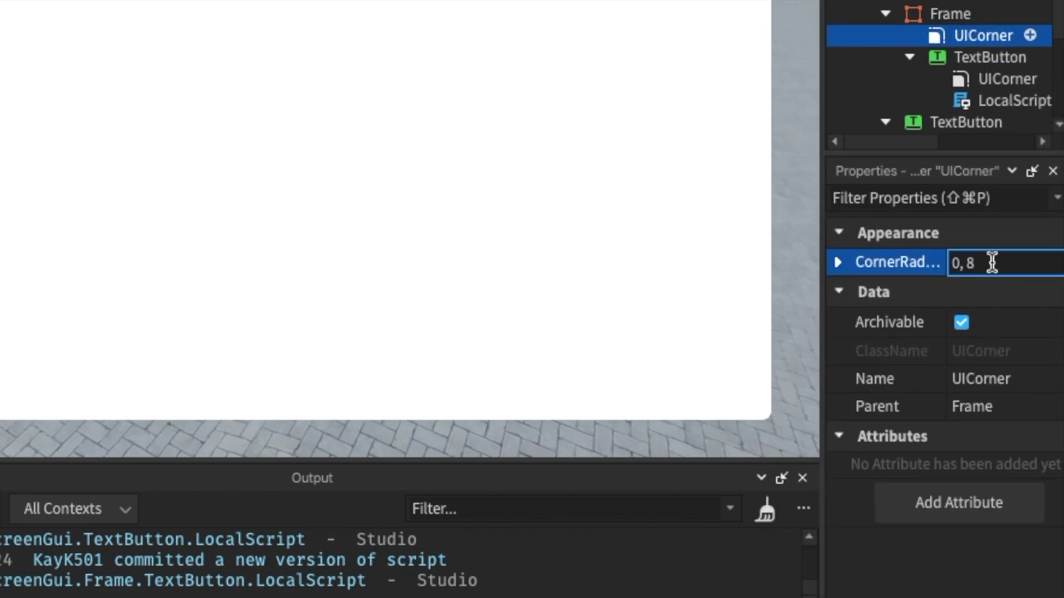
type("10")
key("Return")
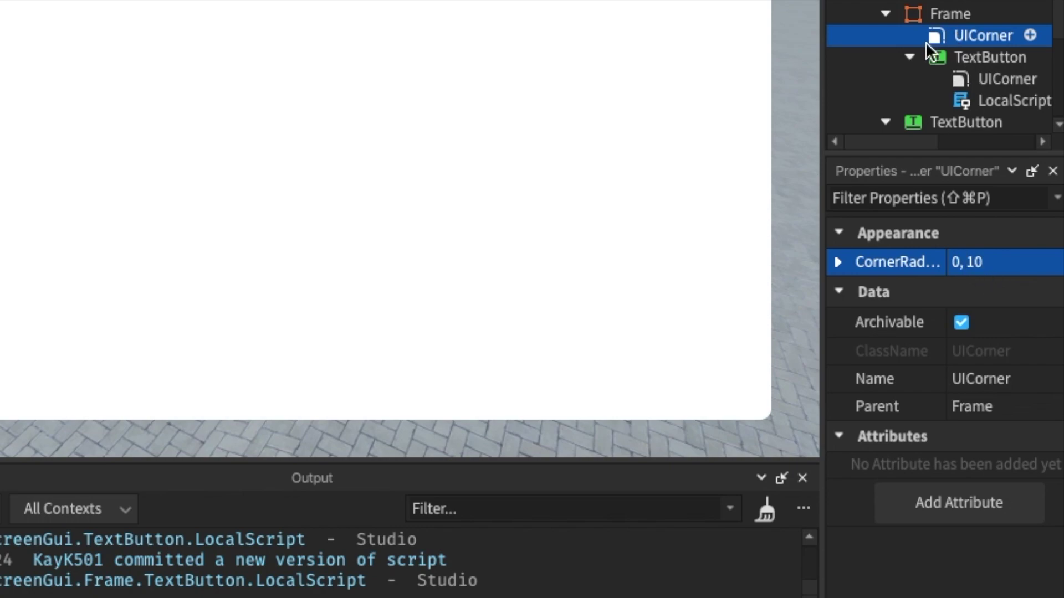
Move the X button into the Frame's upper-right corner, about 11 px below its top edge
left_click(964, 57)
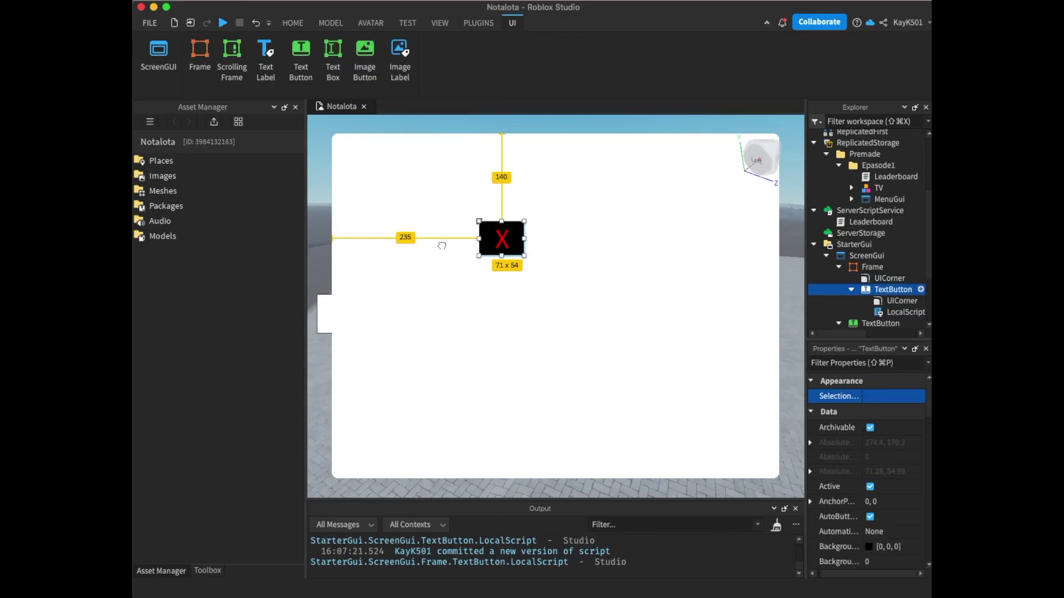
left_click_drag(504, 248, 747, 177)
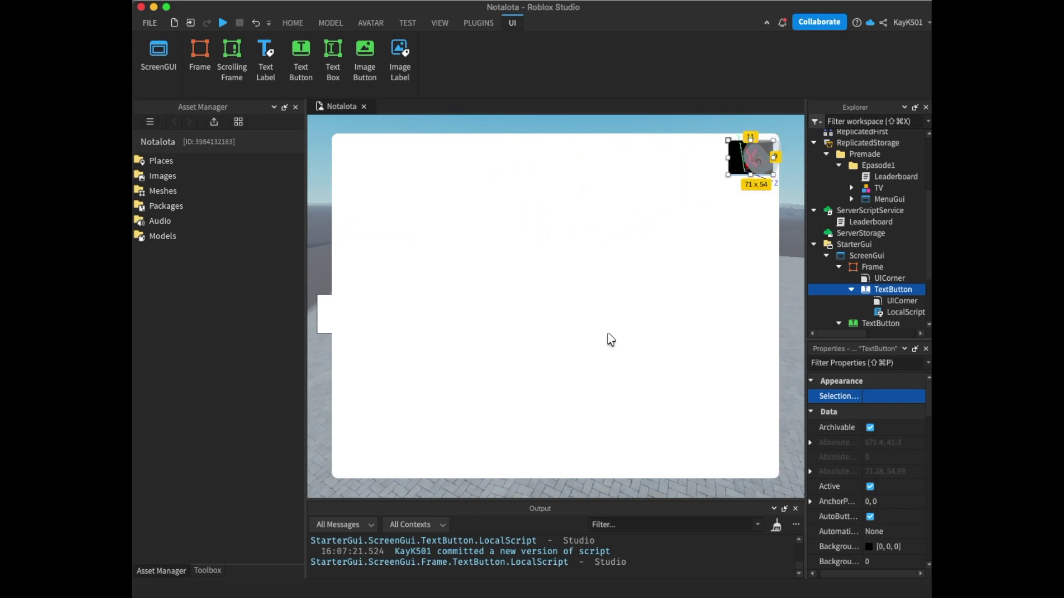
Turn off the Frame's Visible property so the menu starts hidden, and deselect it
left_click(872, 265)
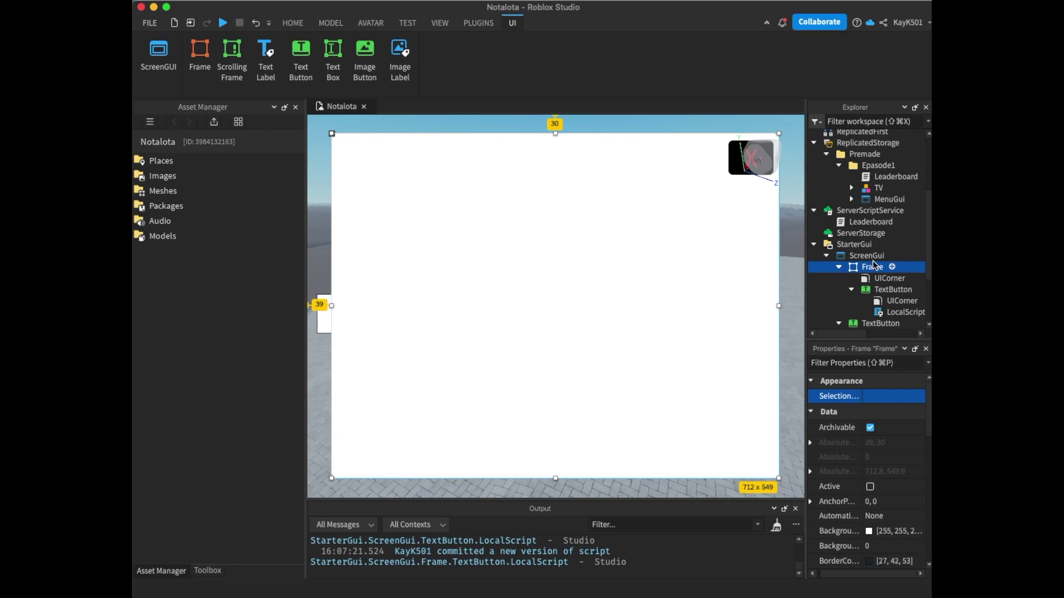
scroll(877, 474, "down", 3)
scroll(878, 474, "down", 6)
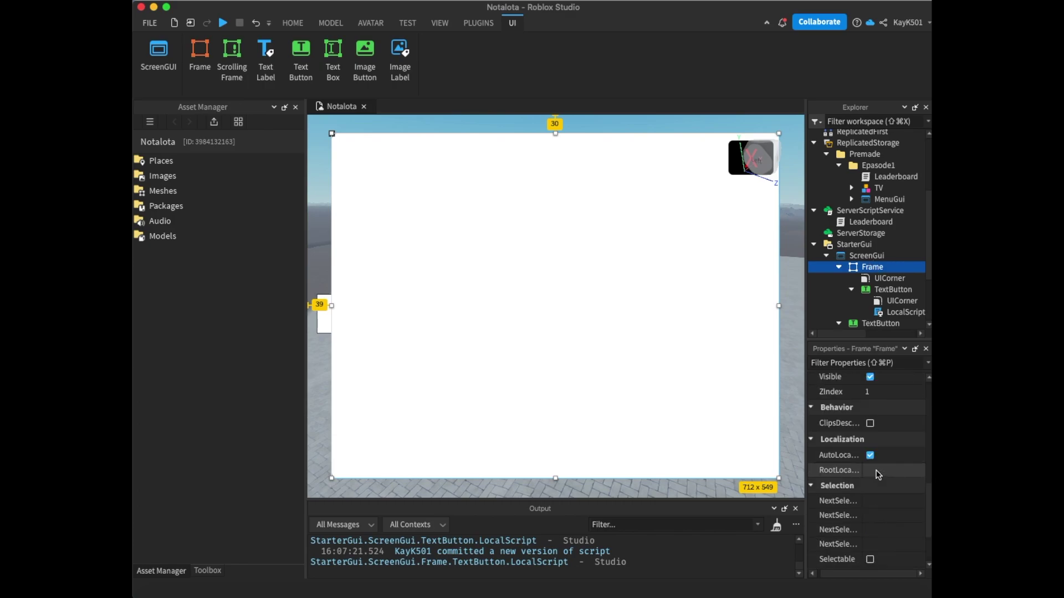
scroll(878, 476, "up", 3)
left_click(870, 428)
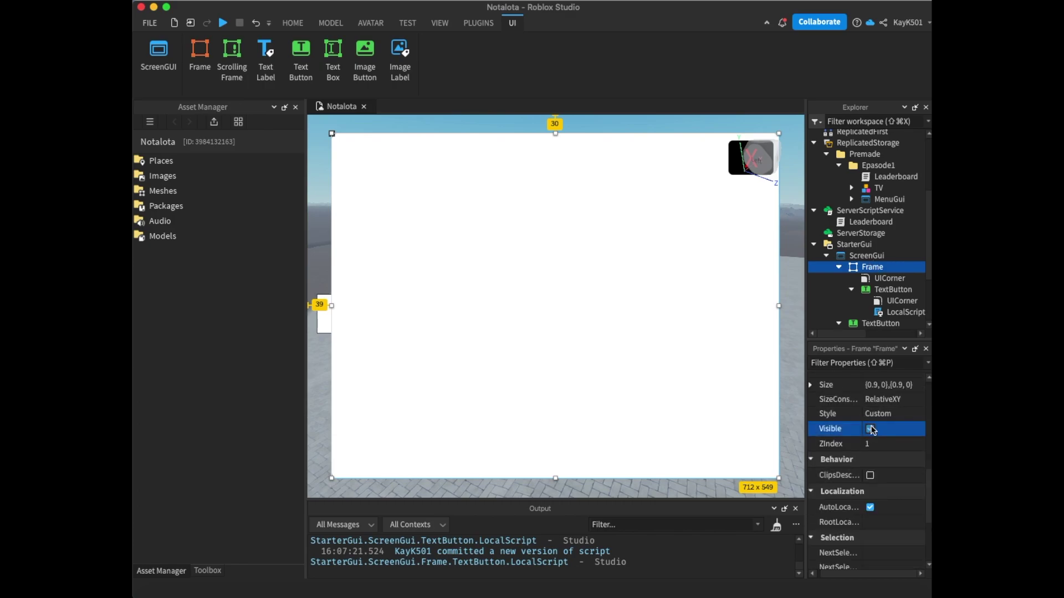
left_click(596, 307)
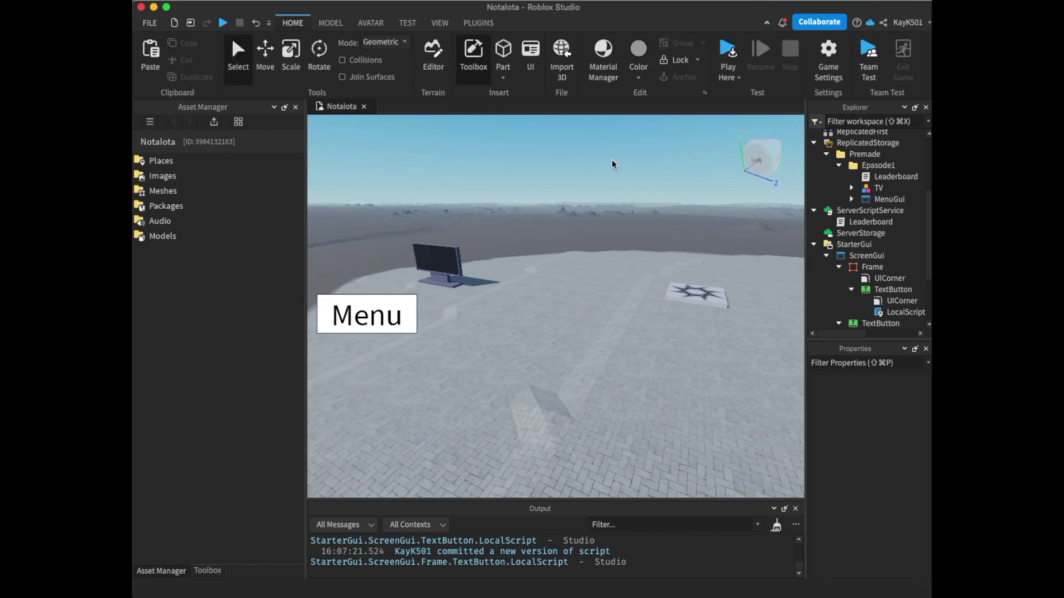
Start a playtest, walk the character forward, and toggle the Cash leaderboard off and on, leaving it hidden
left_click(734, 66)
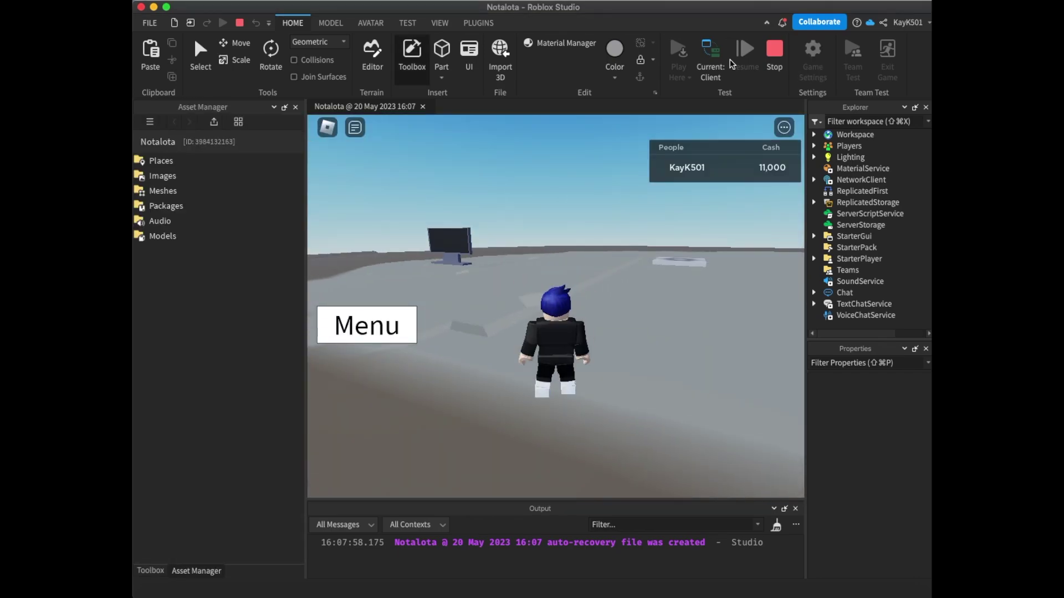
right_click_drag(630, 286, 631, 287)
key("Tab")
key("w")
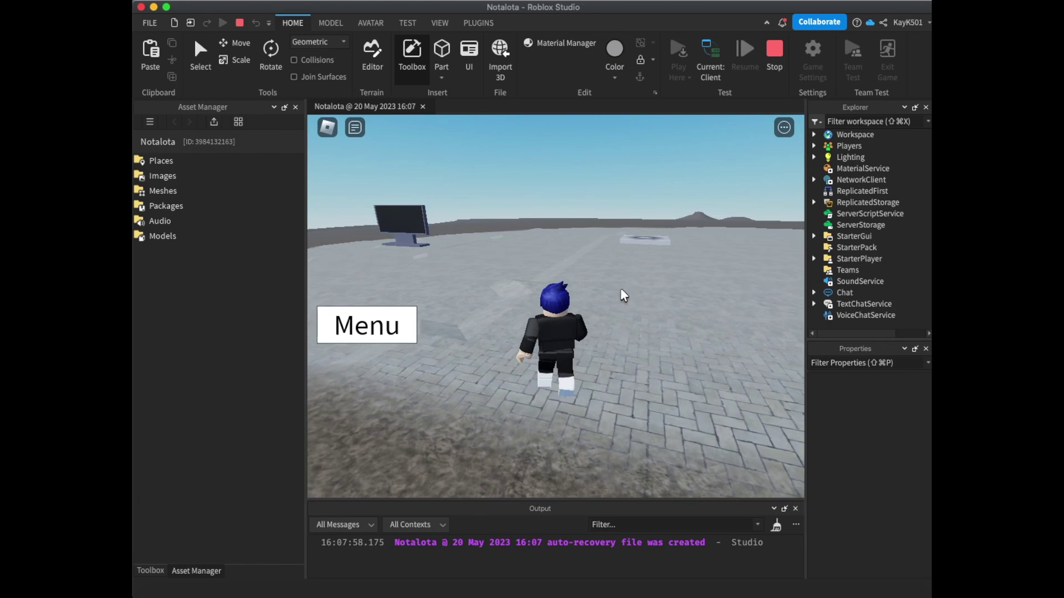
key("Tab")
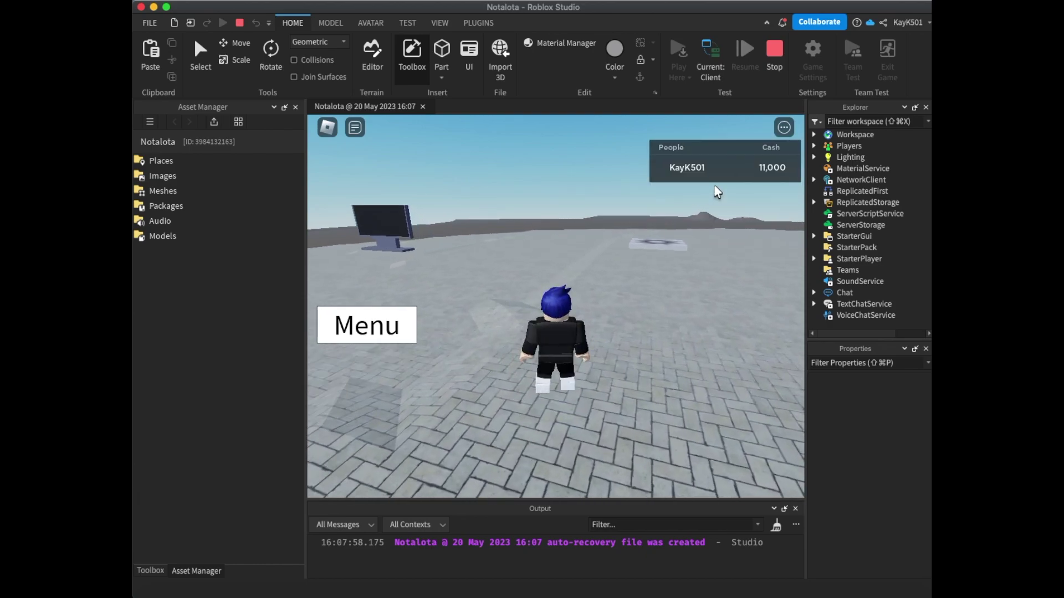
key("Tab")
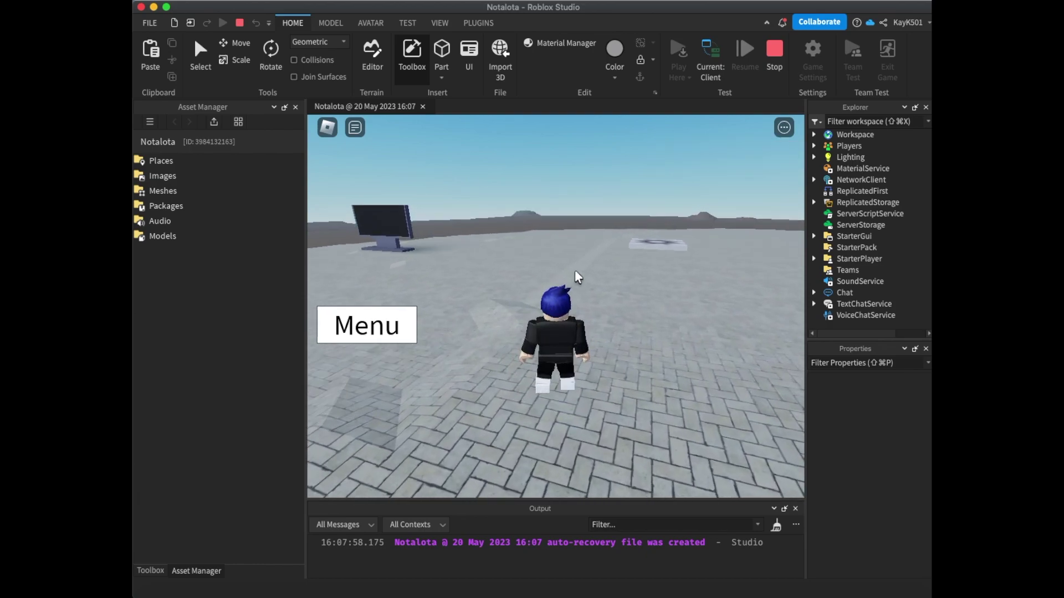
Test the menu in the running game by opening it with Menu, closing it with X, and opening it again
left_click(345, 325)
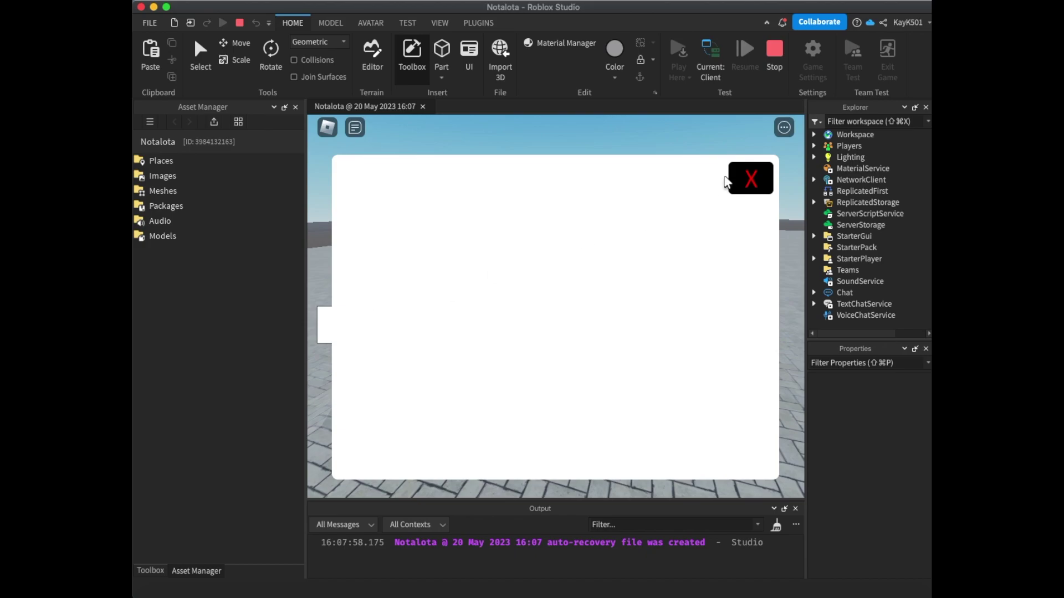
left_click(754, 177)
left_click(408, 342)
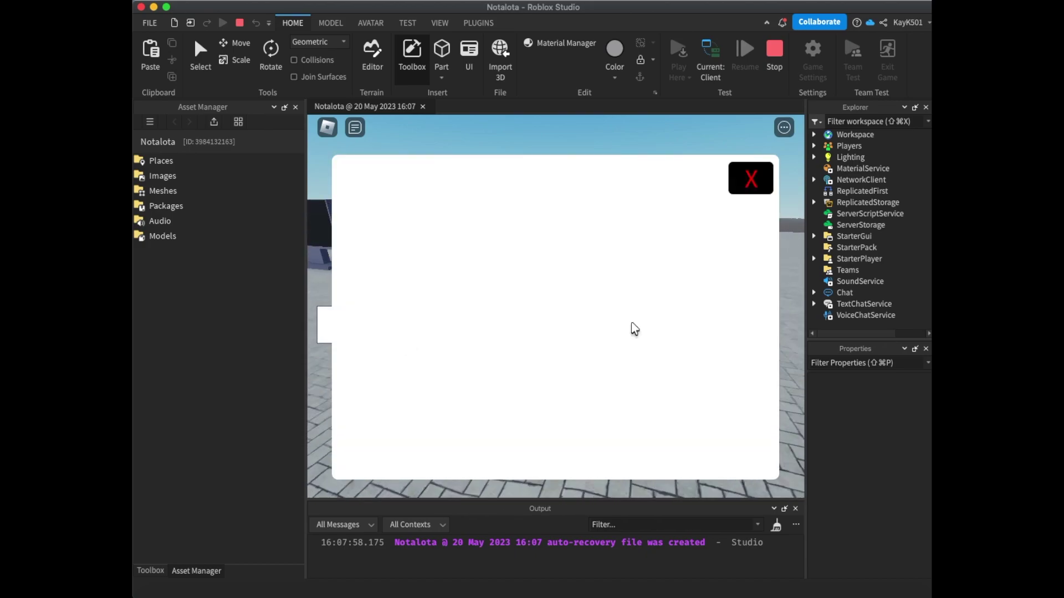
Test the Menu button as a toggle in the running game, opening and closing the frame before and after moving the character sideways
left_click(751, 178)
left_click(416, 325)
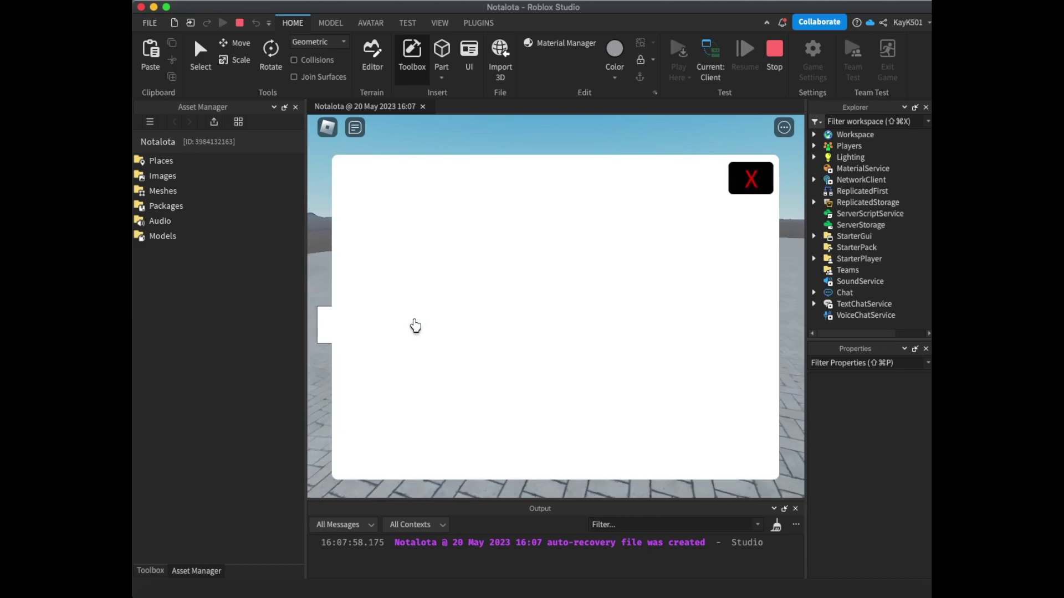
left_click(415, 326)
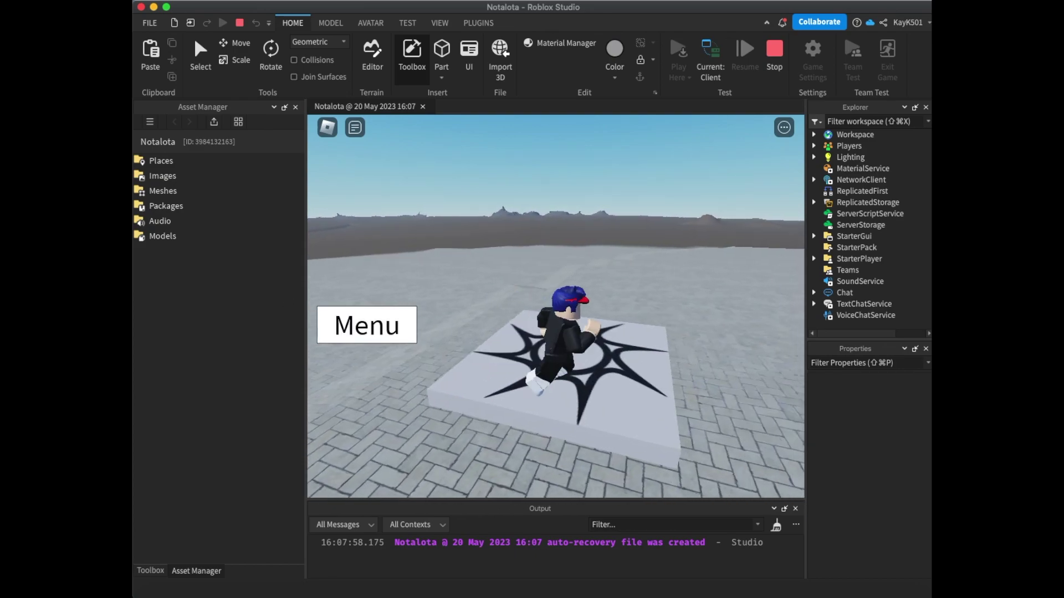
key("d")
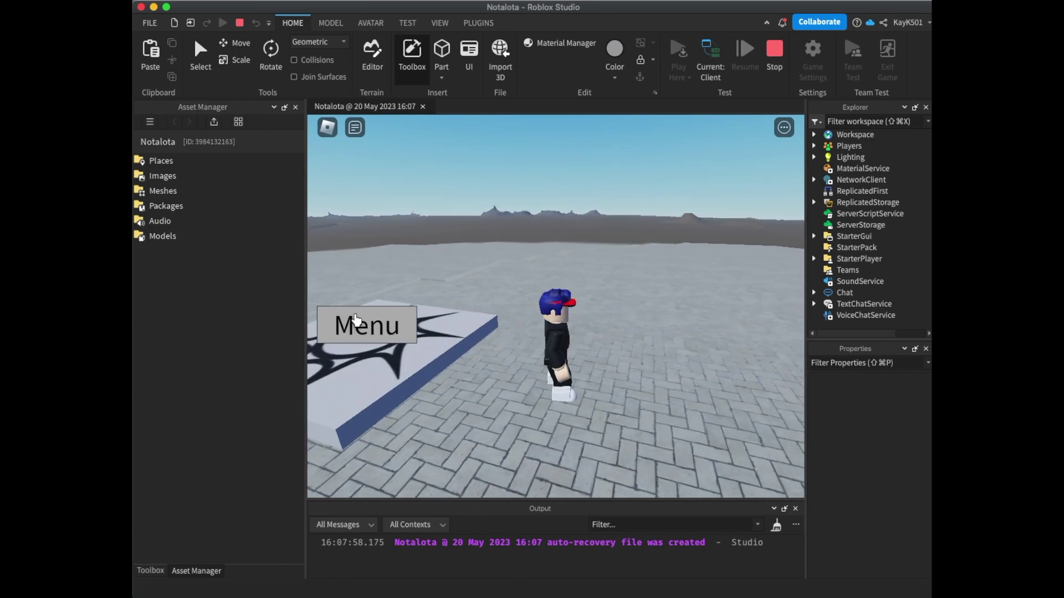
left_click(358, 322)
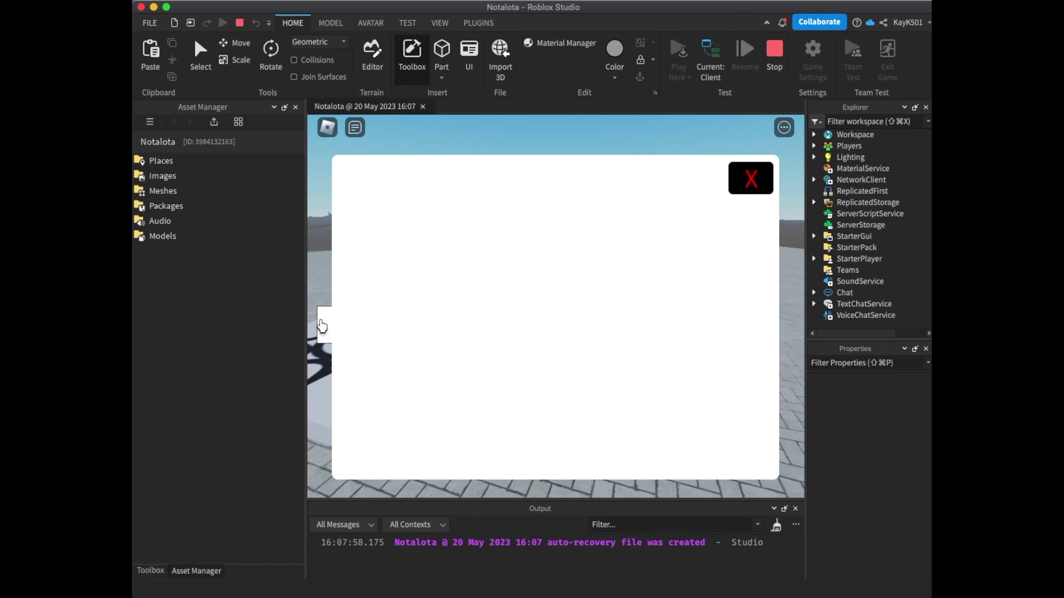
left_click(328, 322)
Run and jump the character over to the TV model, look at its screen side, and stop the playtest
key("w")
right_click_drag(574, 312, 574, 312)
key("space")
key("w")
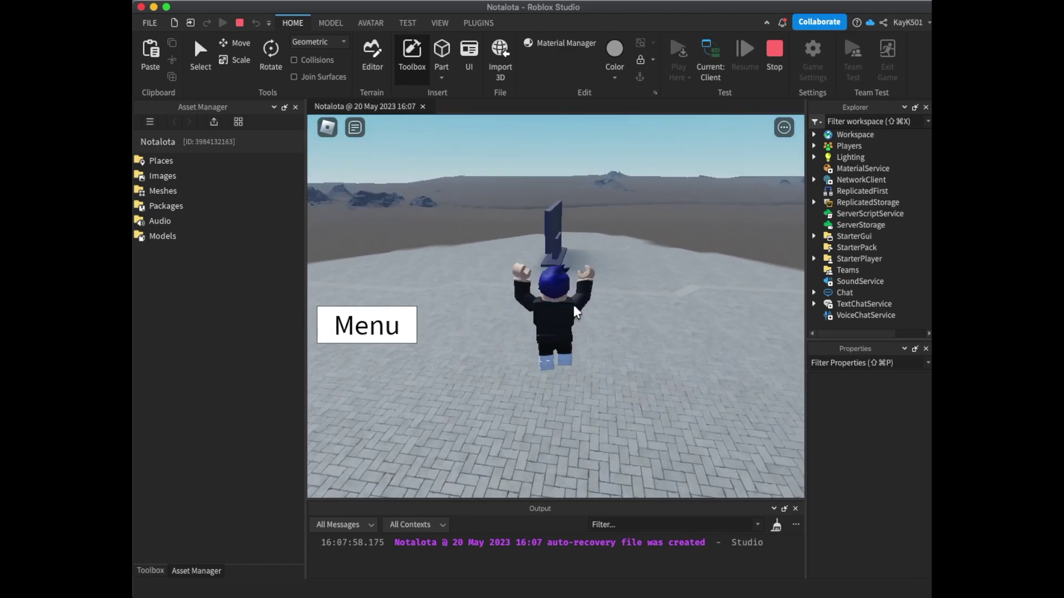
key("w")
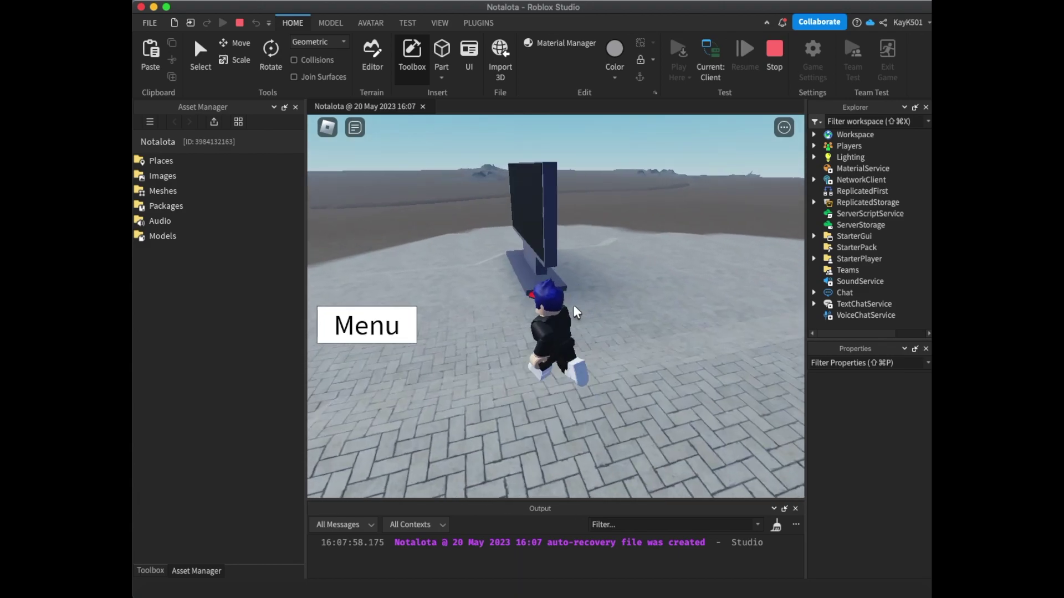
key("a")
key("s")
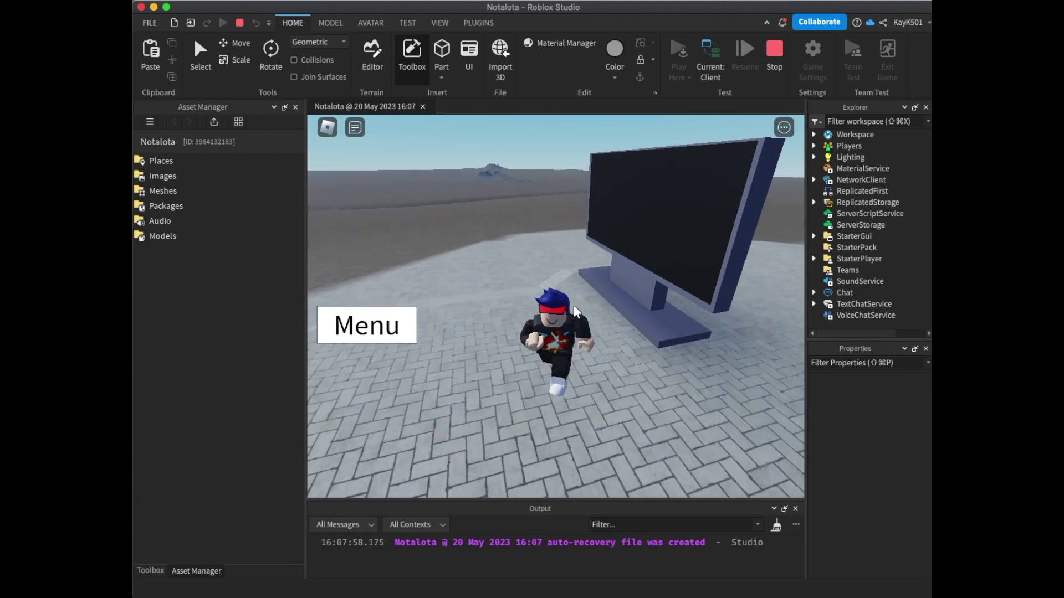
right_click_drag(575, 309, 600, 328)
key("d")
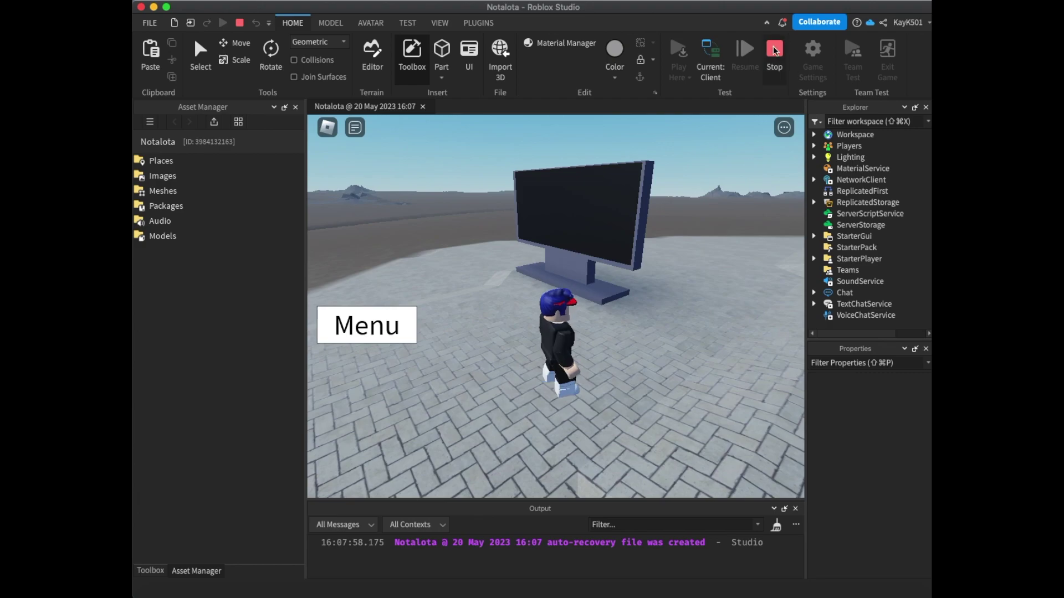
key("shift+F5")
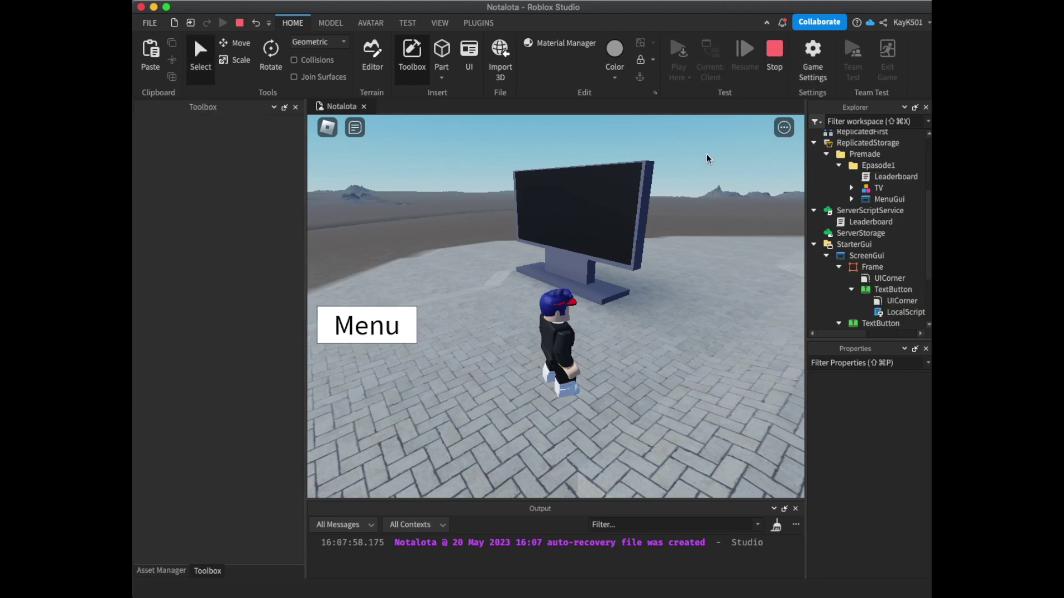
right_click_drag(637, 219, 653, 228)
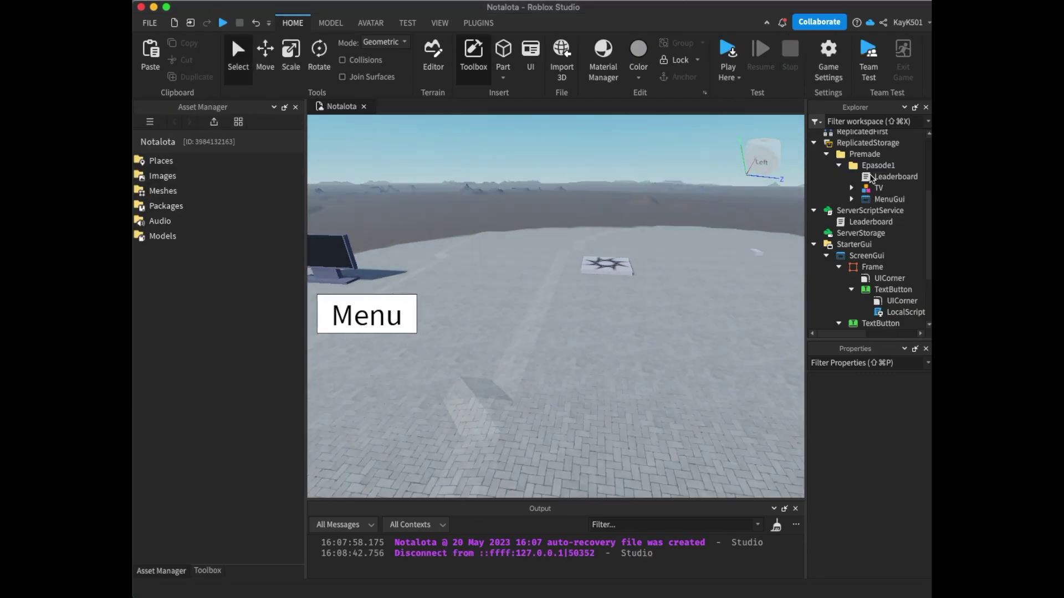
Rename the ScreenGui under StarterGui as MenuGui and deselect it
left_click(827, 256)
left_click(864, 256)
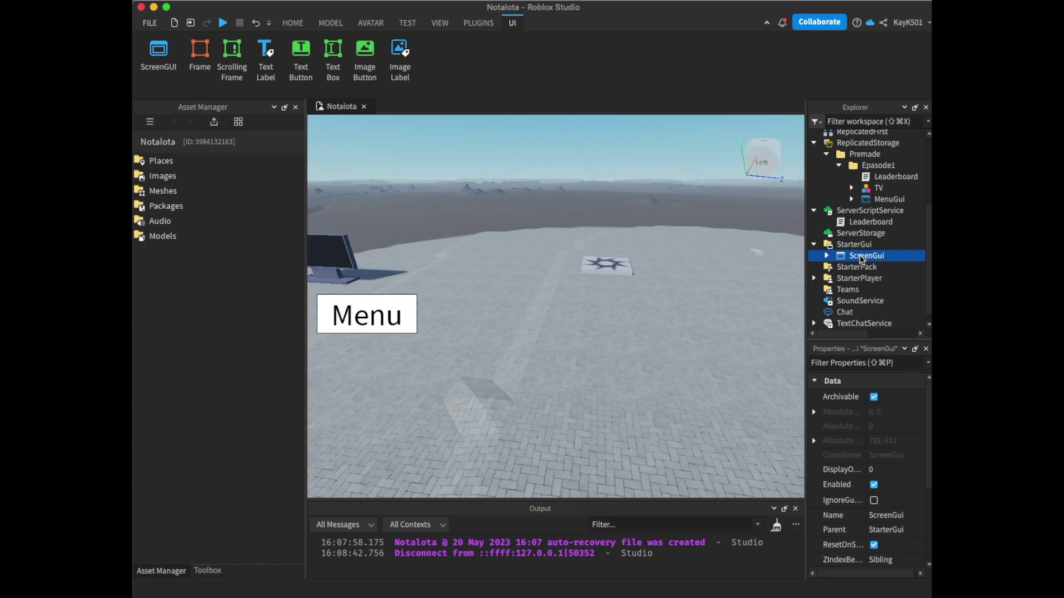
double_click(862, 257)
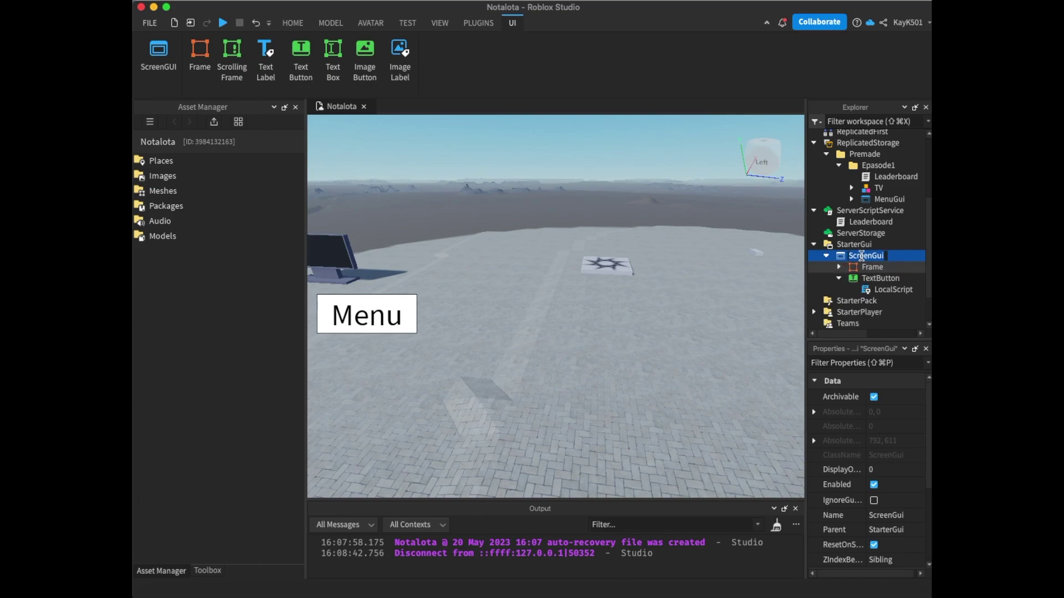
type("M")
type("enuGui")
key("Return")
left_click(660, 273)
right_click_drag(659, 272, 659, 273)
key("w")
key("e")
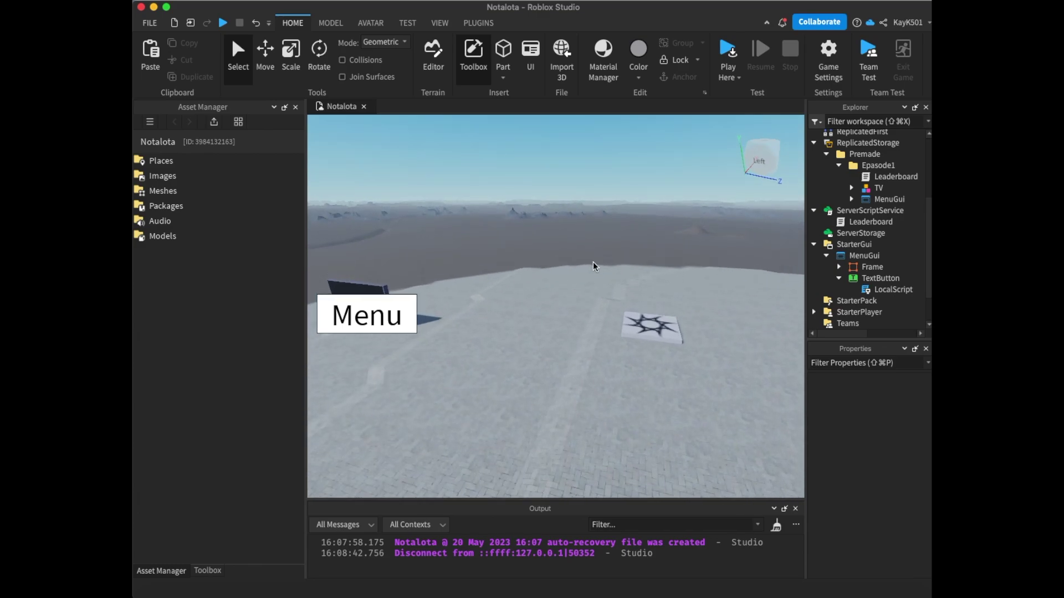
right_click_drag(594, 262, 547, 235)
key("s")
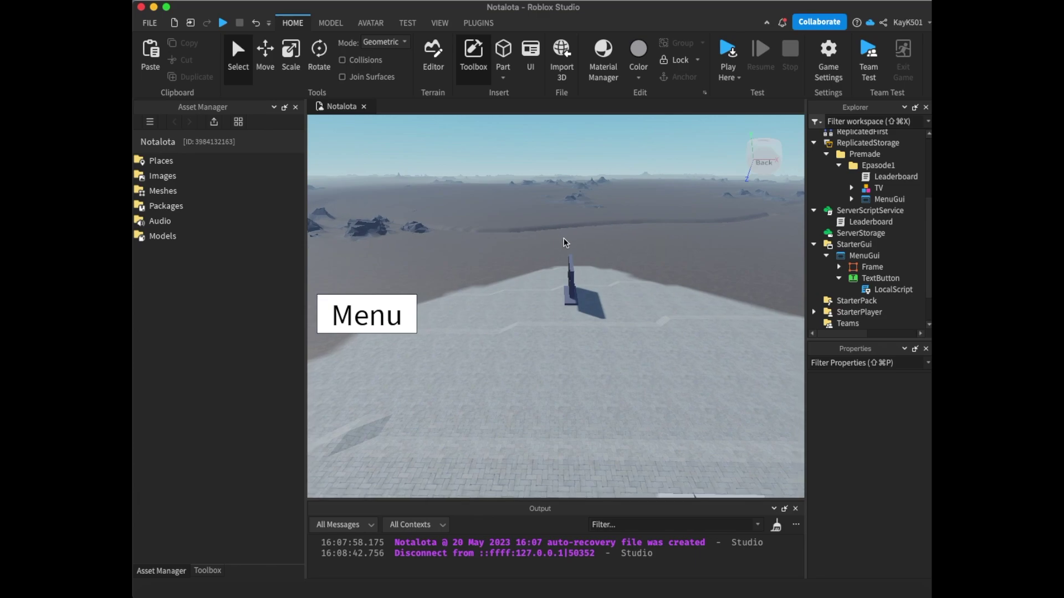